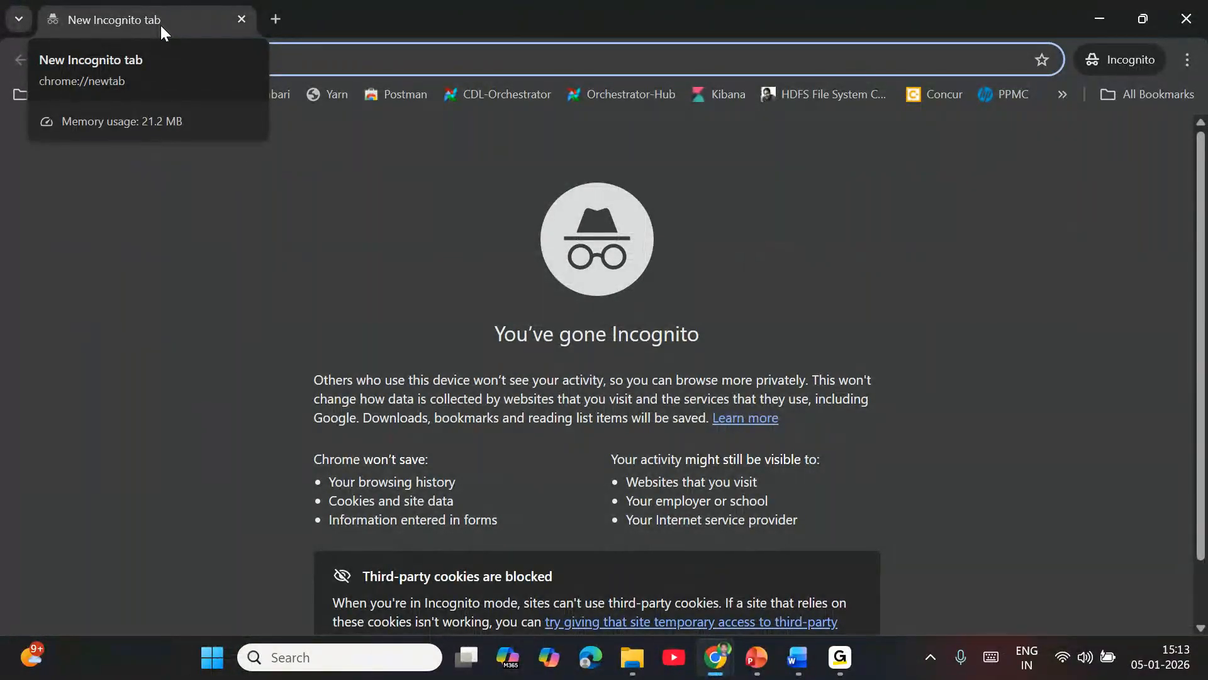
Step: Open portal.azure.com and start creating a new Microsoft account from the sign-in page
text(portal.azure.com)
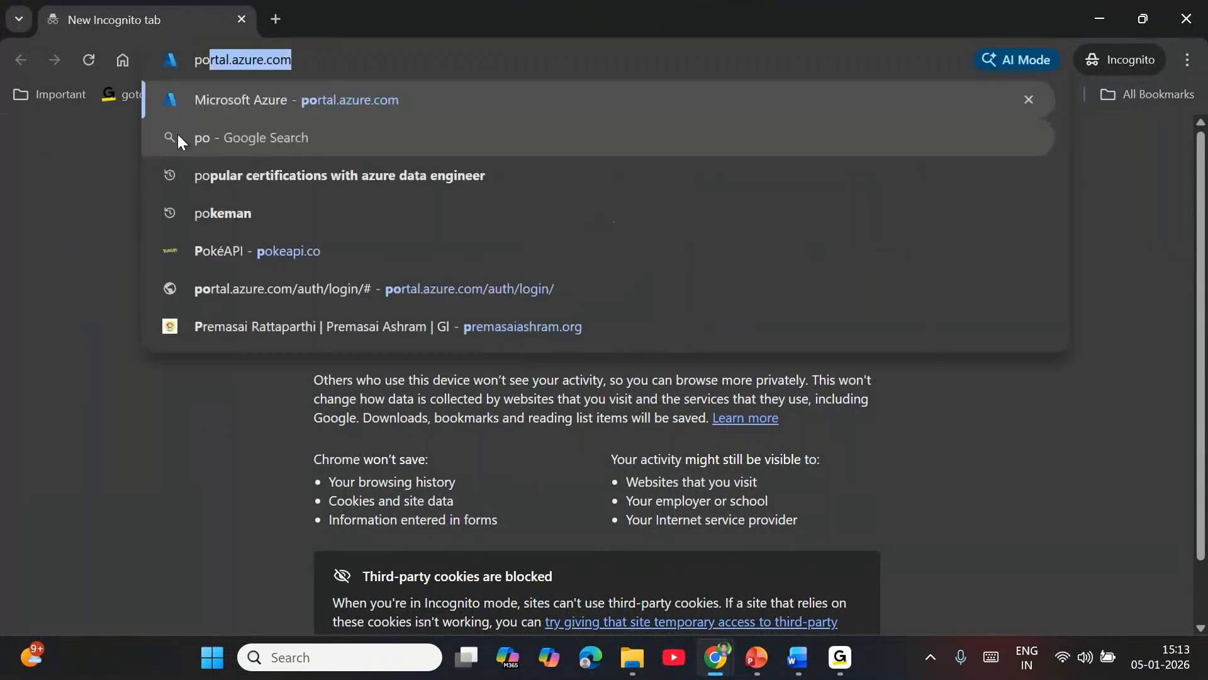
key(Return)
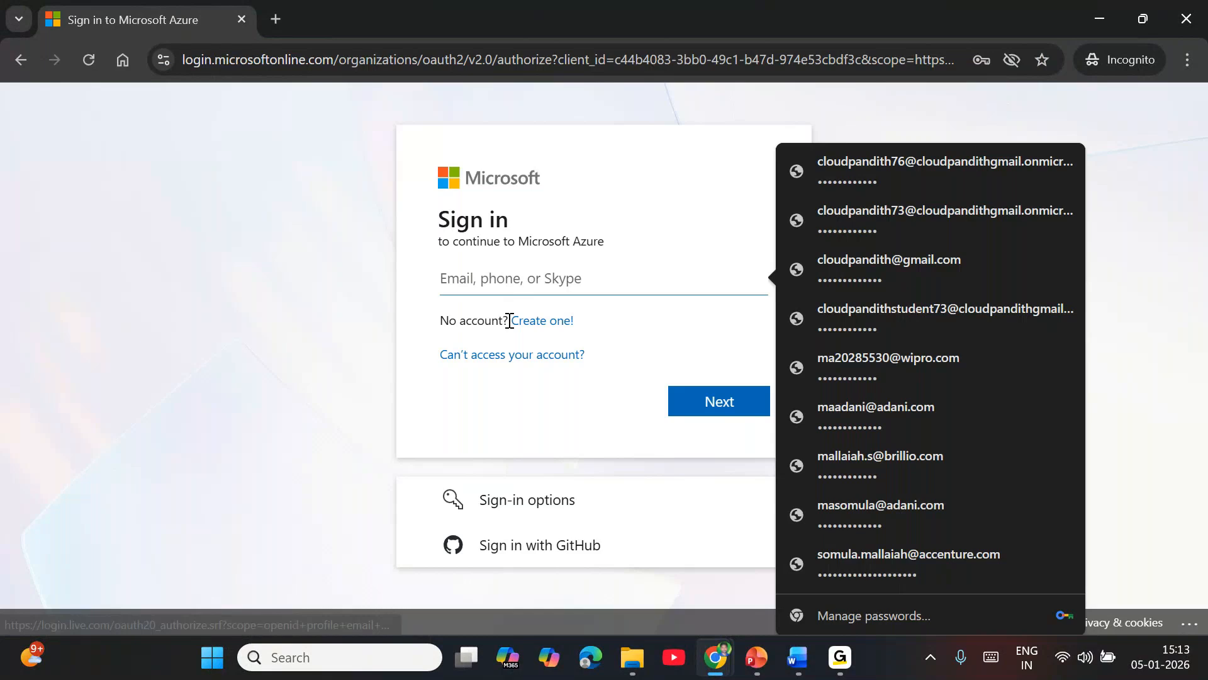
click(530, 322)
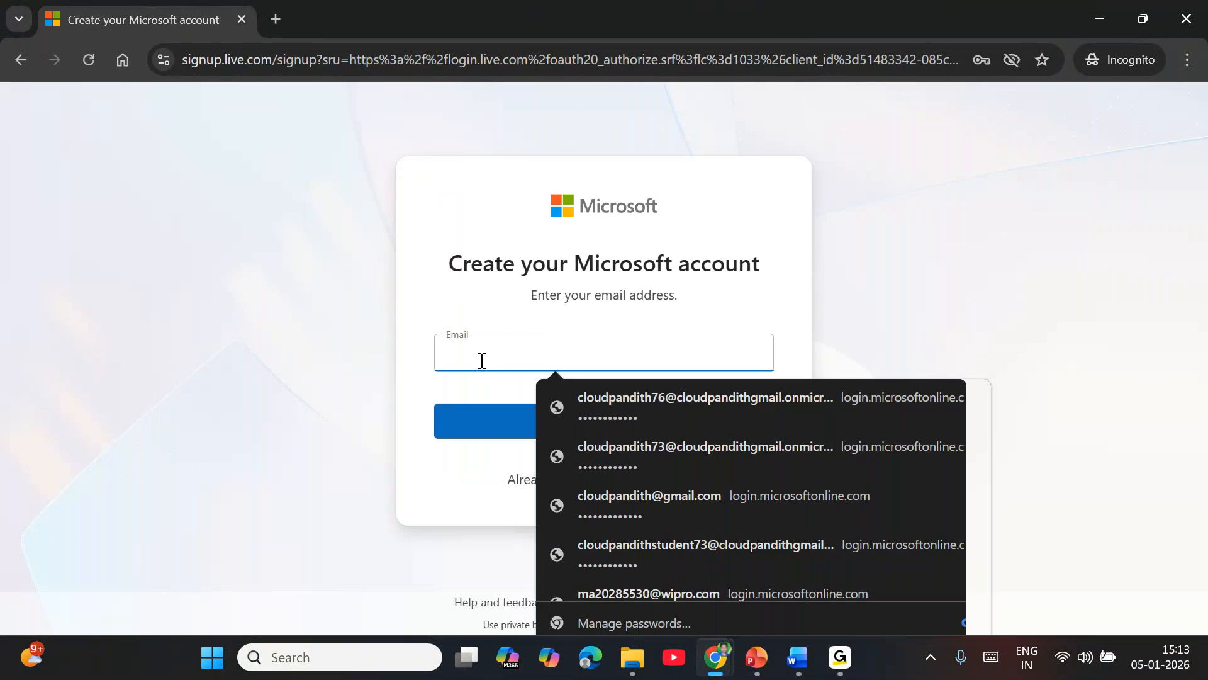
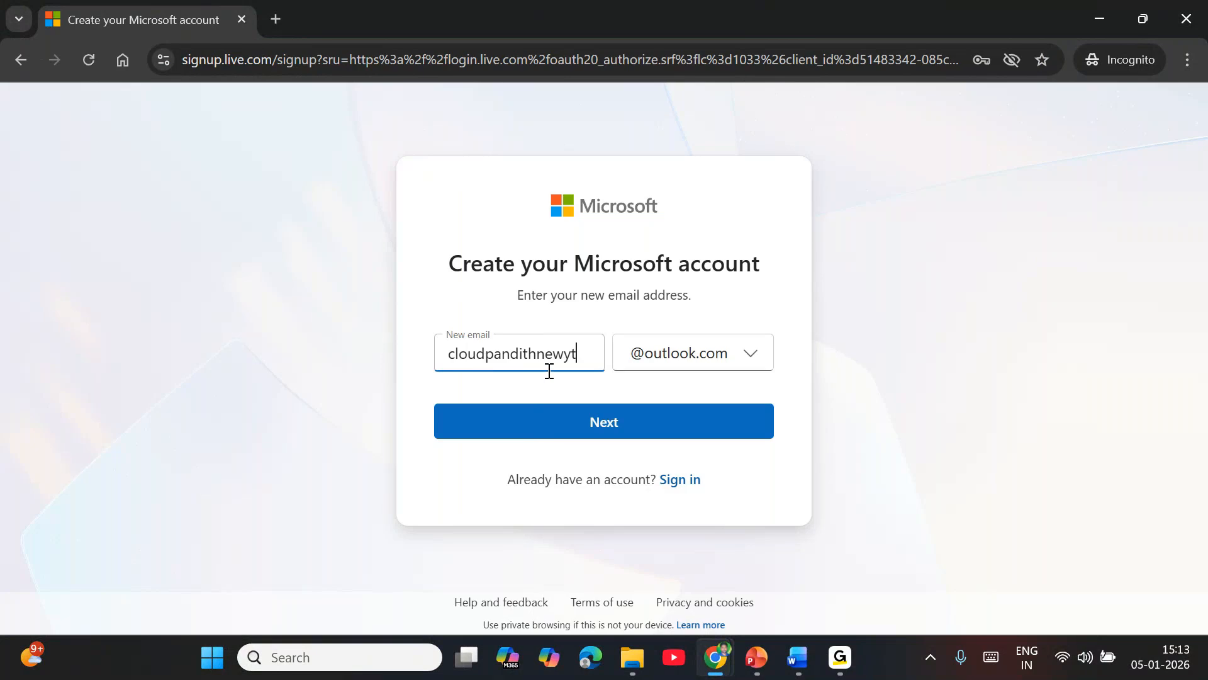
Step: Enter a new outlook.com email address for the Microsoft account and set the account password
click(572, 420)
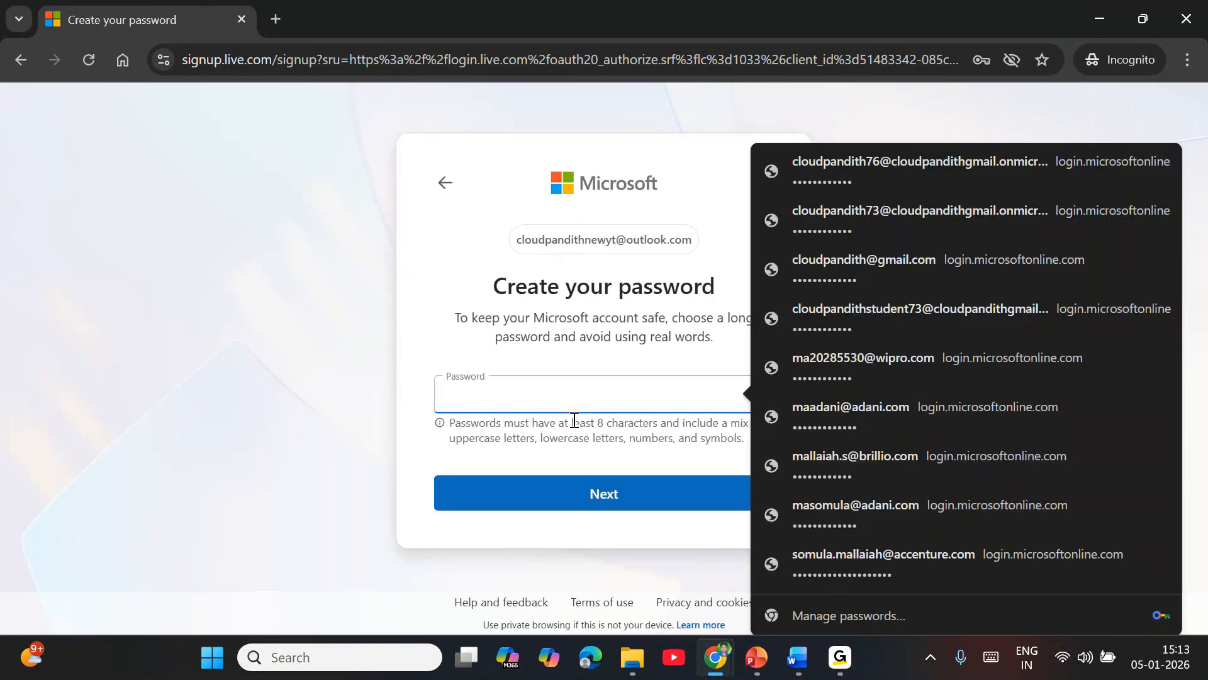
text(•••)
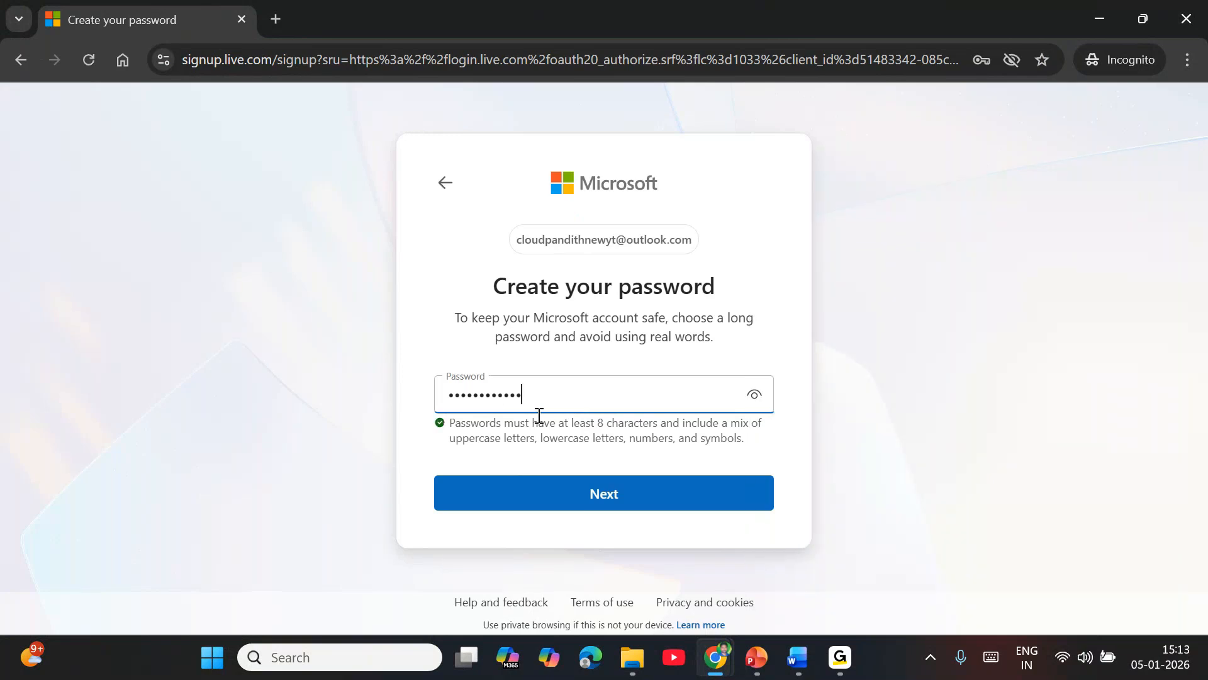
click(642, 504)
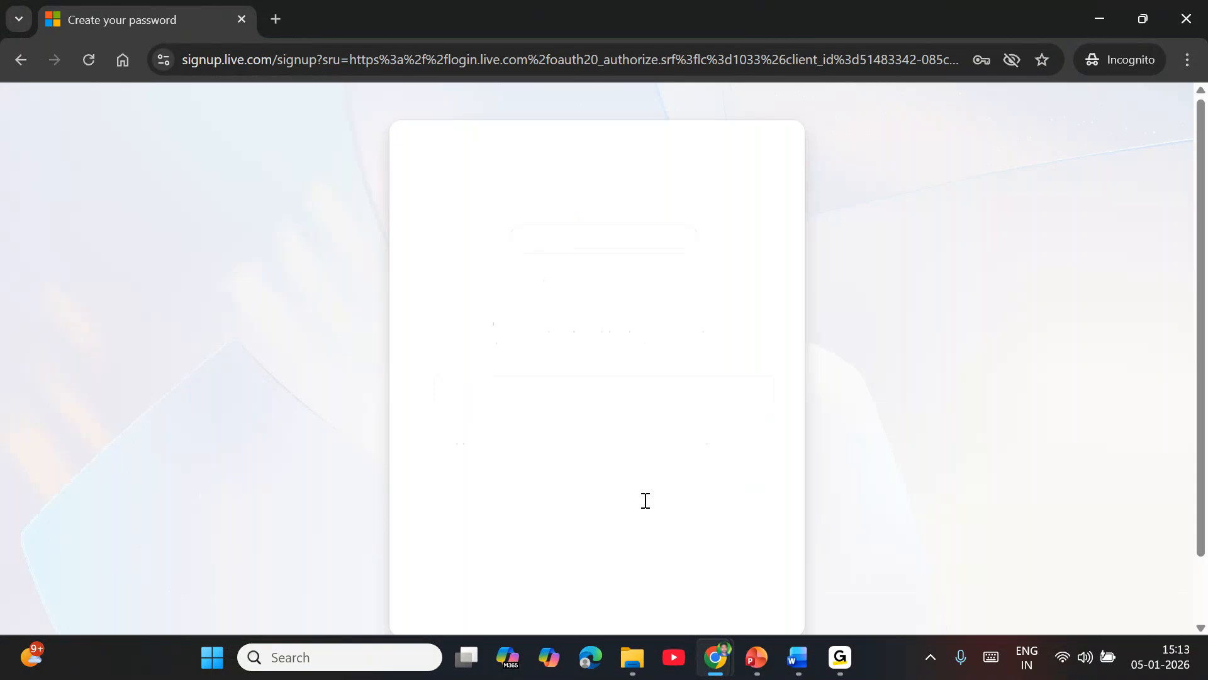
Step: Fill in the account holder's date of birth, keeping India as the country, and submit the details
click(475, 441)
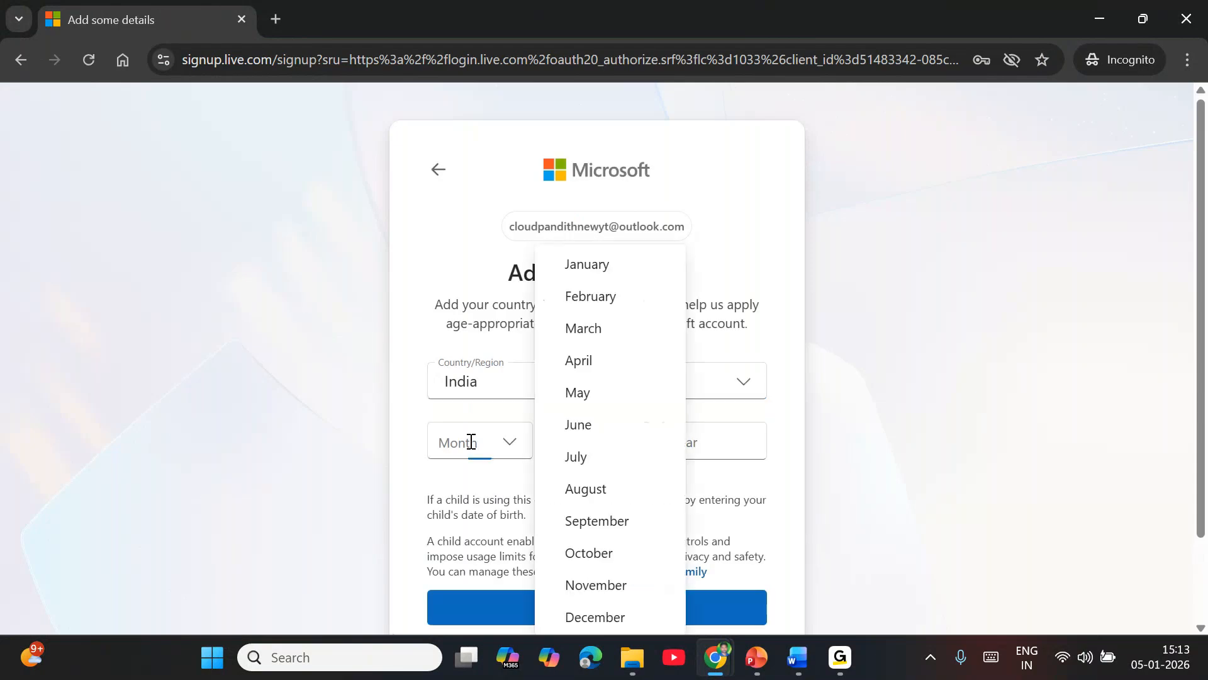
click(643, 264)
click(591, 447)
click(745, 195)
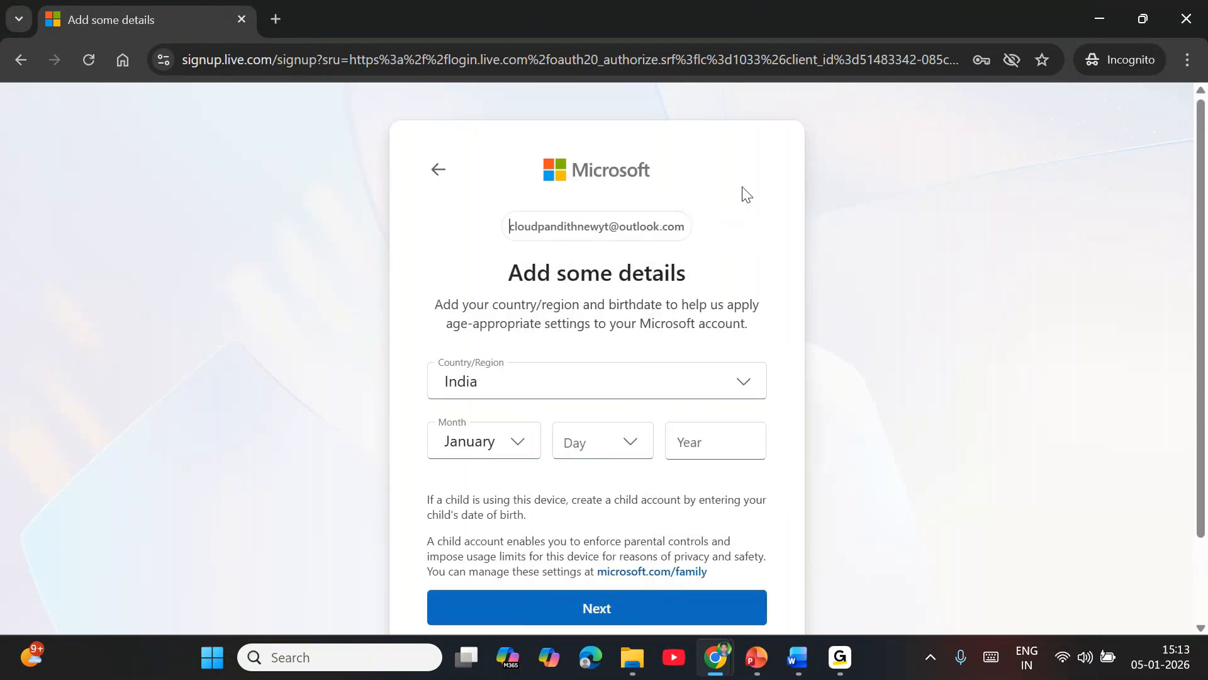
click(636, 451)
click(733, 220)
click(715, 423)
text(1999)
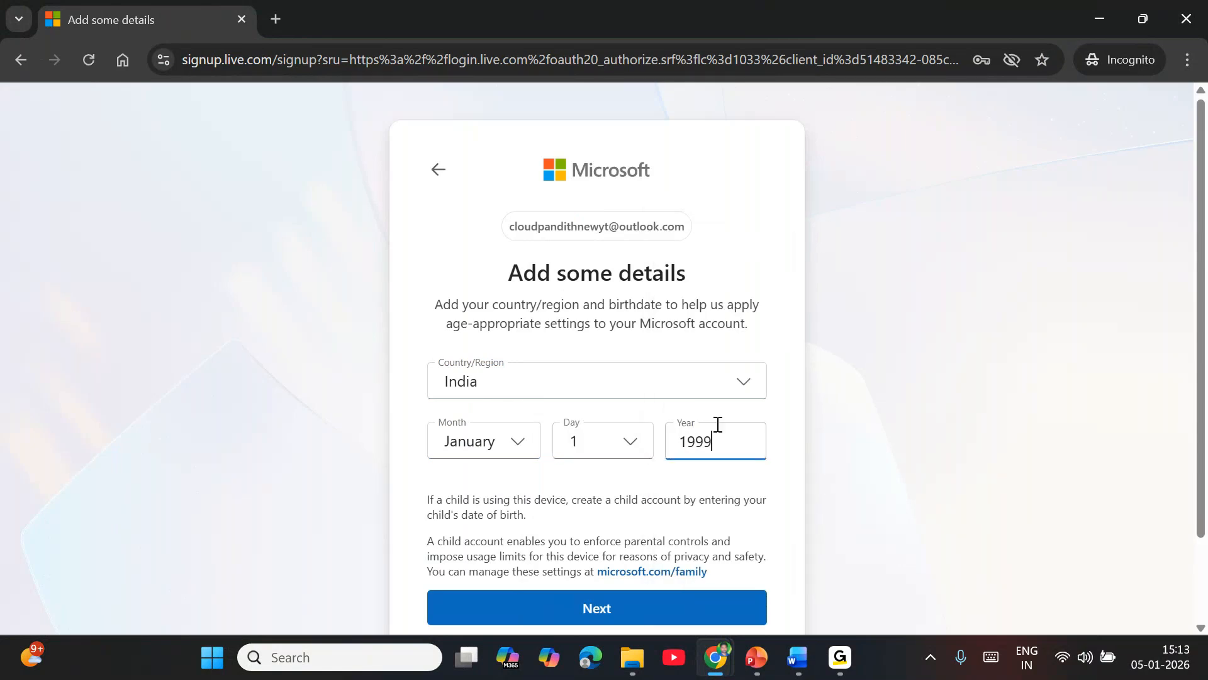
key(Return)
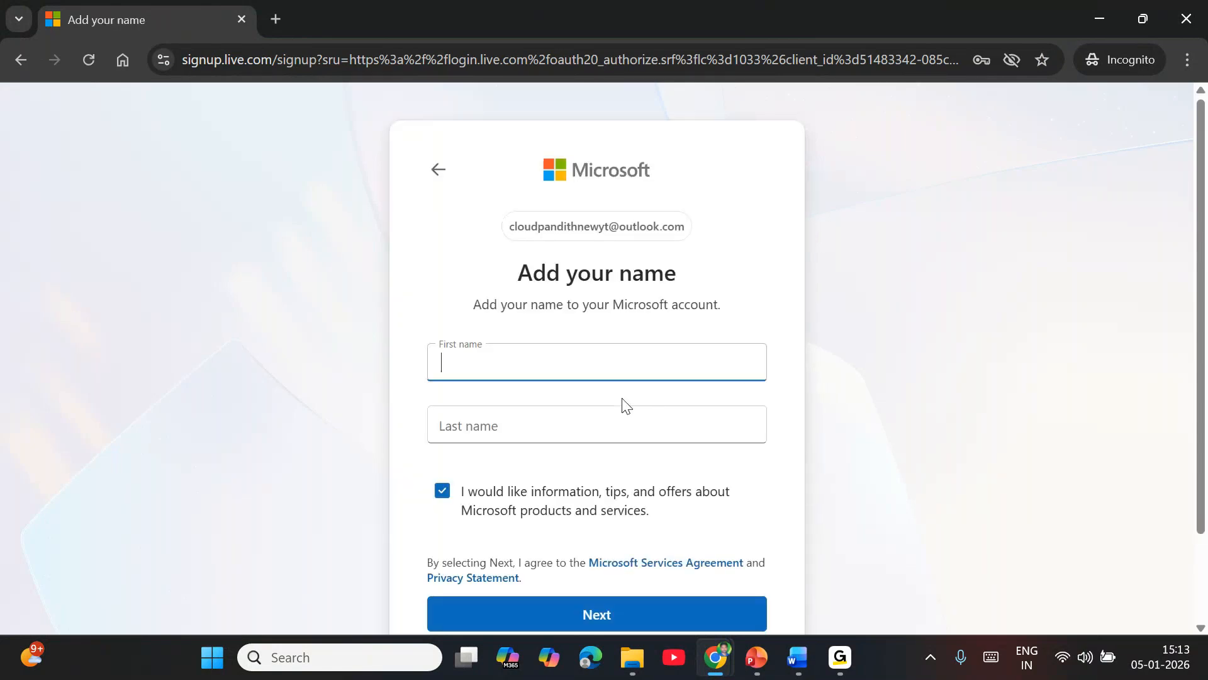
Step: Enter the account holder's first and last name and submit them
key(Tab)
text(c)
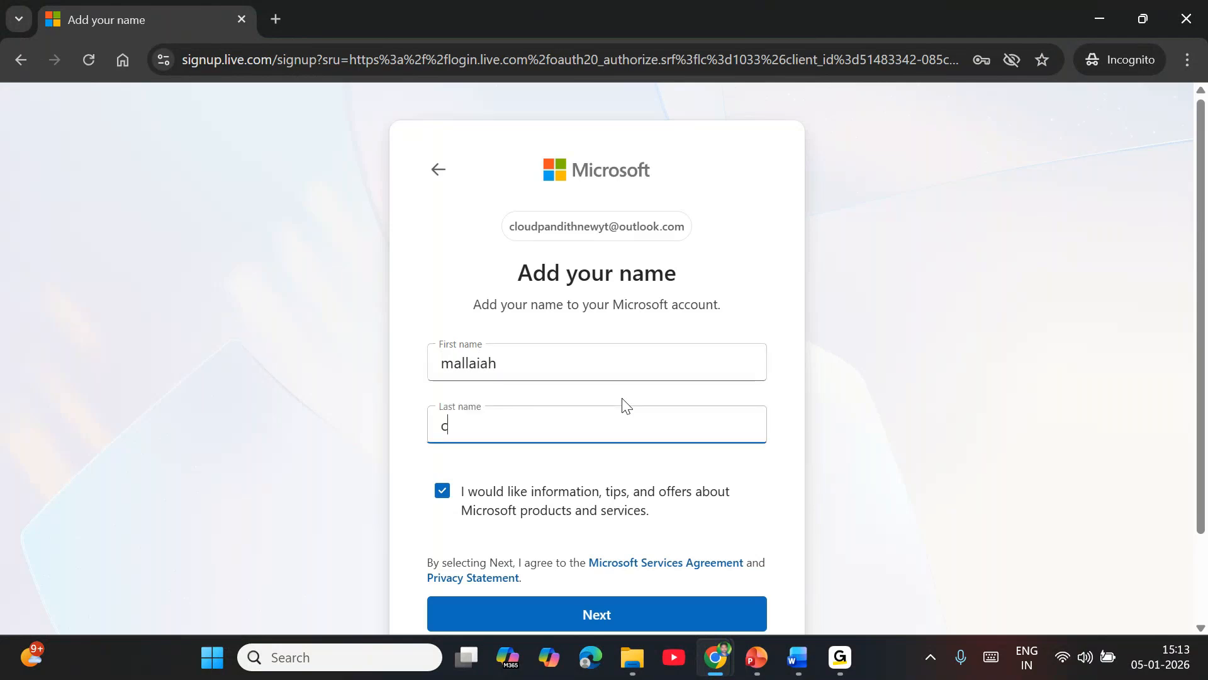
text(loudpandith)
click(587, 616)
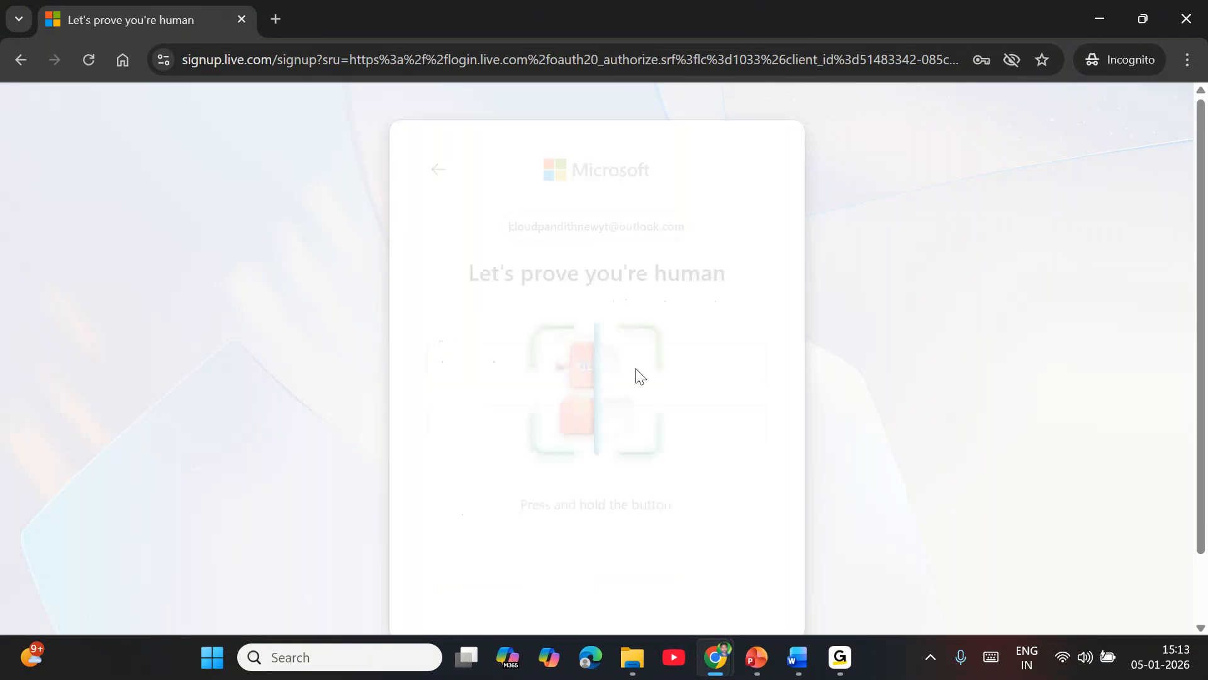
Step: Complete the press-and-hold human verification and decline the passkey setup to continue to the Azure portal
scroll(647, 498, down, 2)
drag(646, 497, 648, 494)
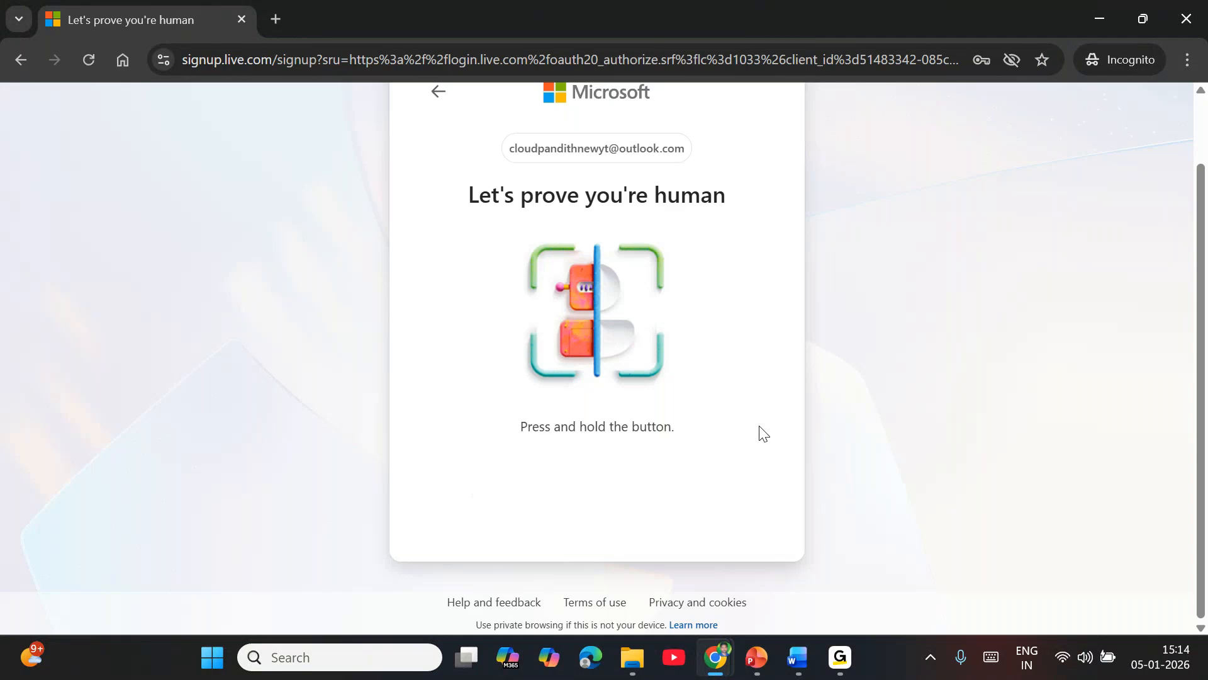
drag(647, 485, 647, 485)
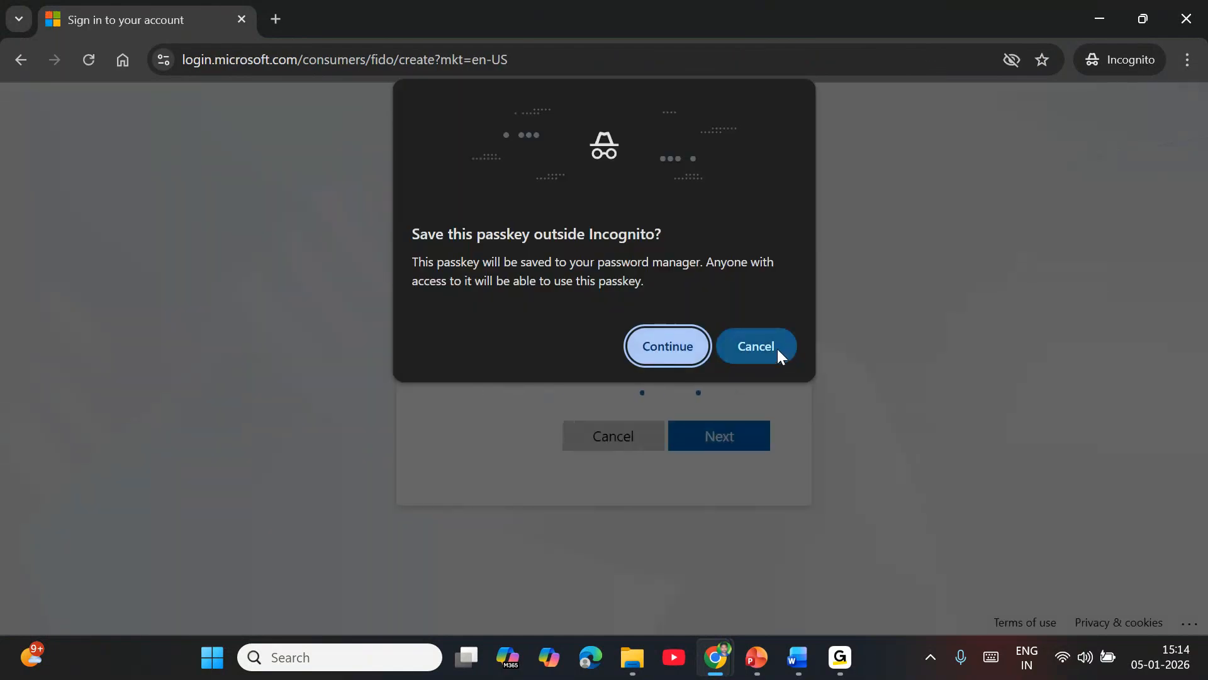
click(777, 348)
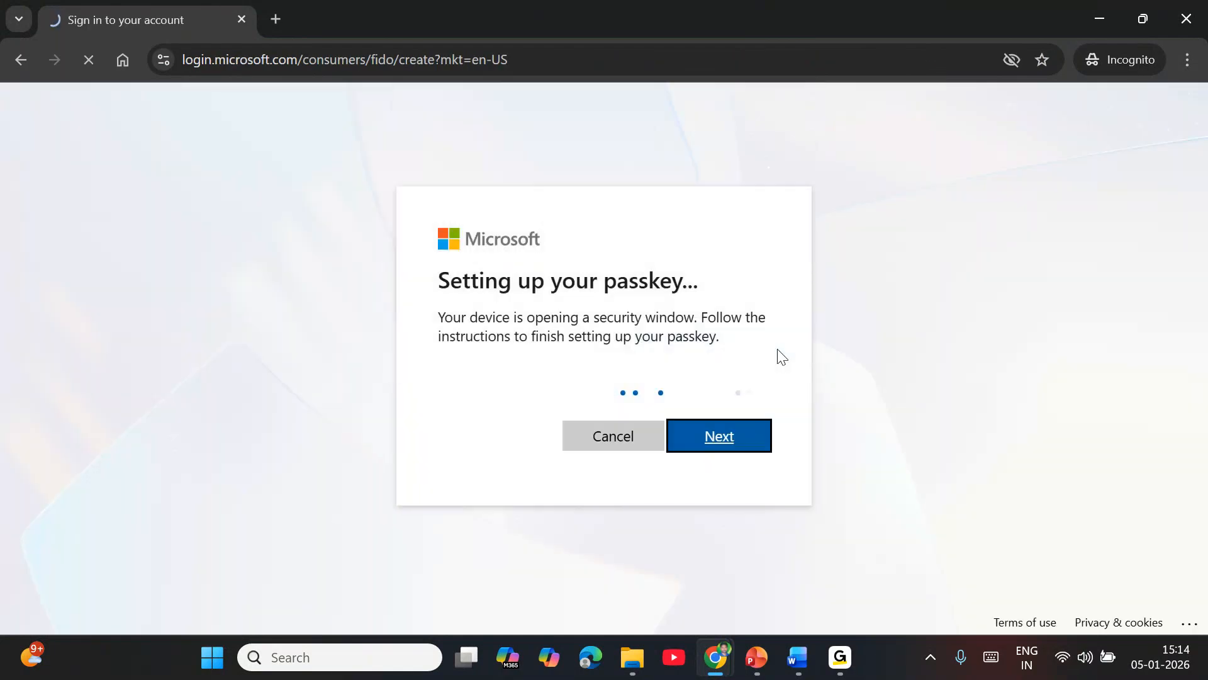
click(613, 515)
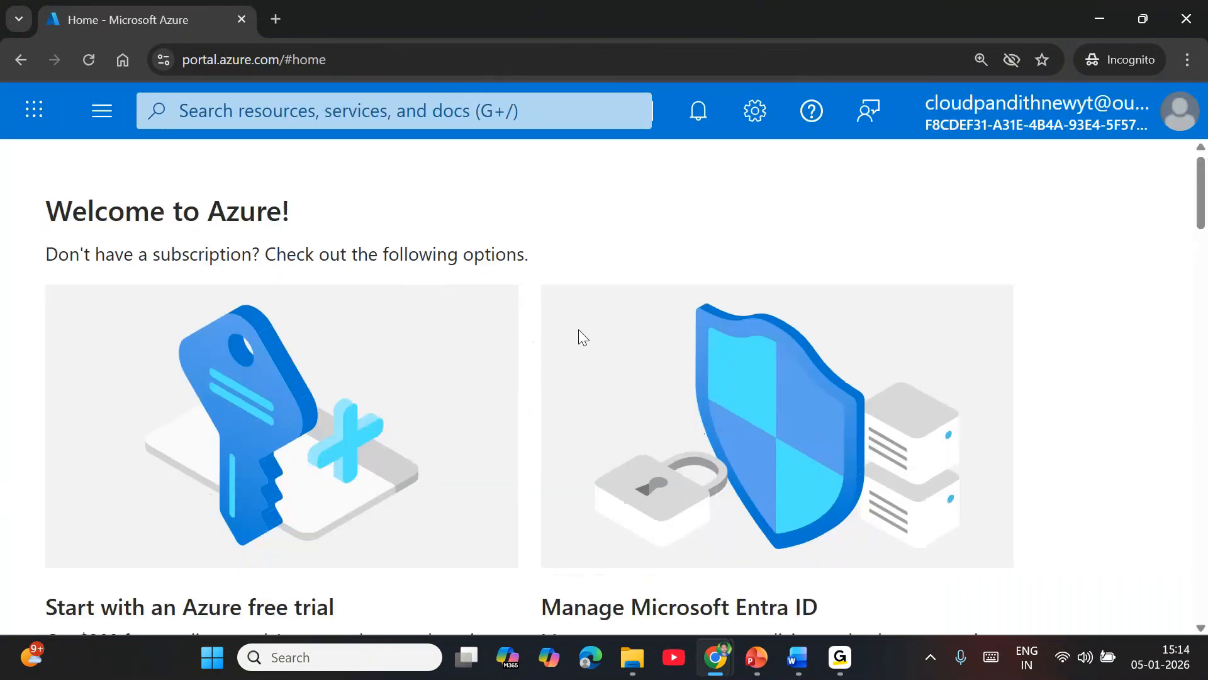
Step: Review the subscription options on the Azure home page, including the free trial, Microsoft Entra ID and Azure for Students
scroll(579, 331, down, 9)
scroll(579, 329, up, 4)
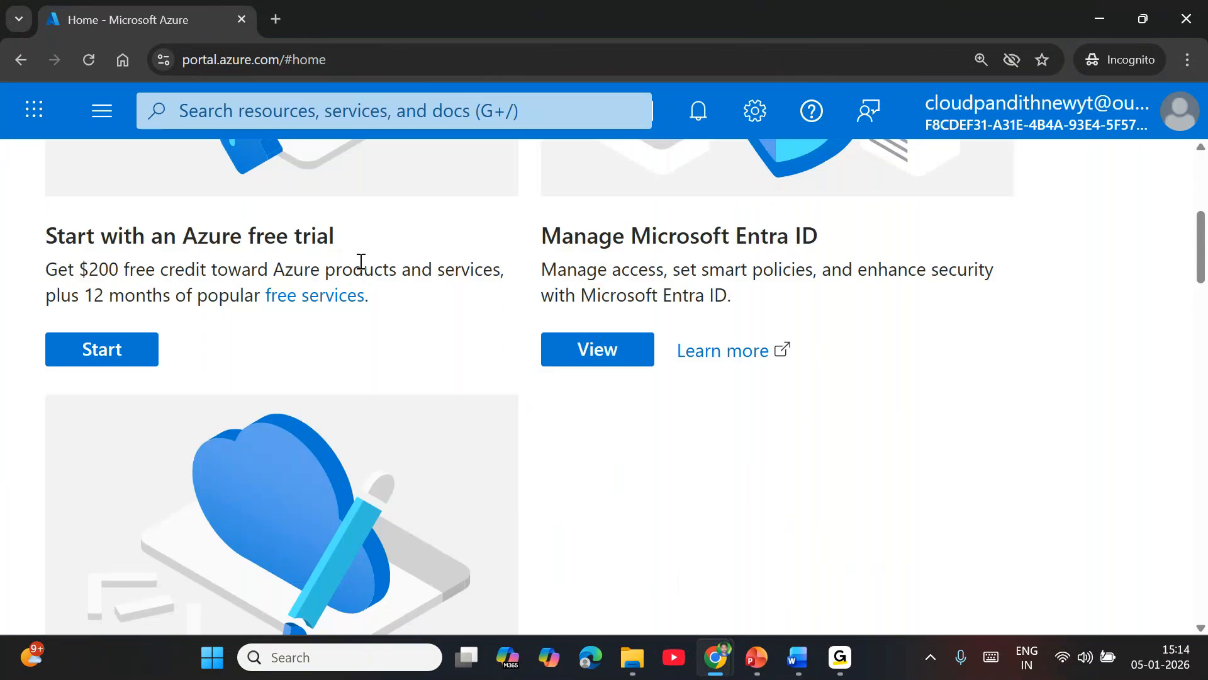
drag(253, 233, 348, 234)
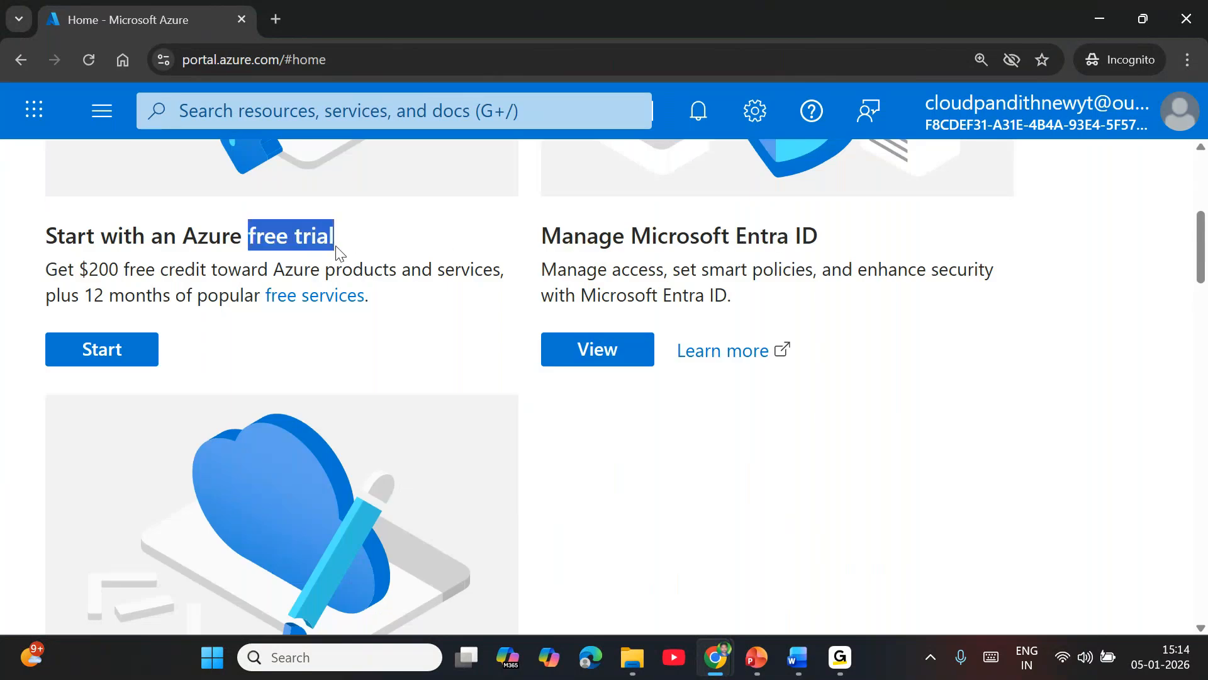
scroll(383, 326, down, 3)
scroll(292, 394, up, 5)
scroll(362, 418, down, 4)
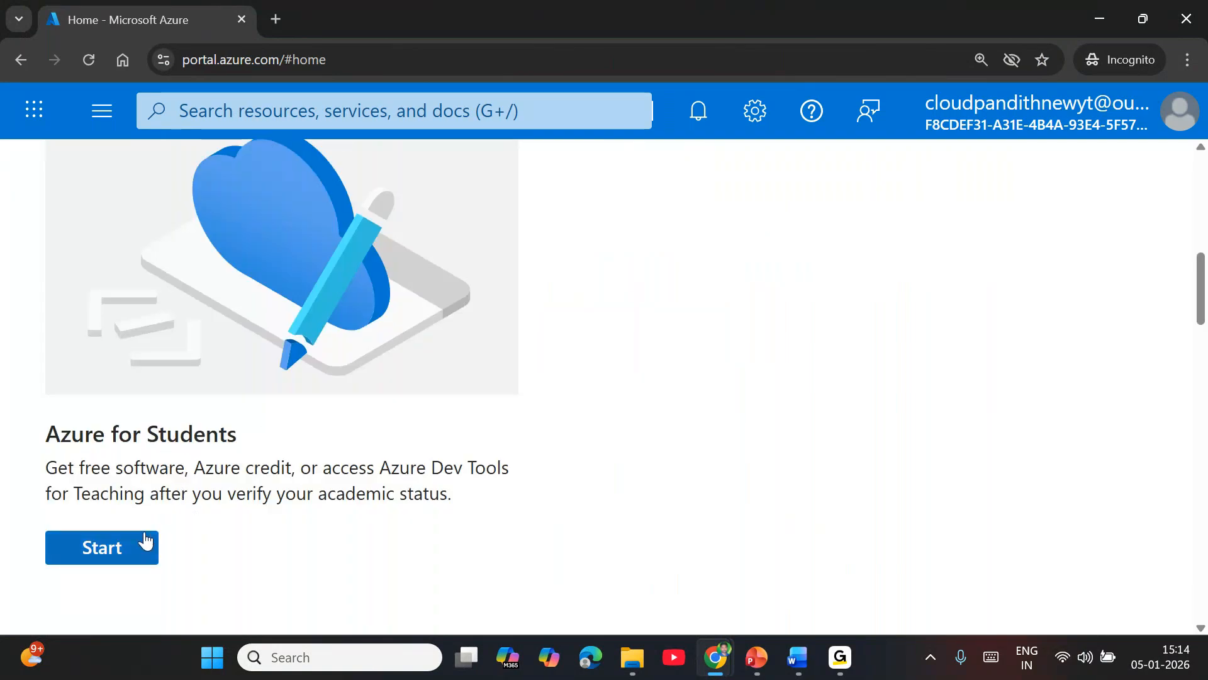
scroll(410, 514, up, 6)
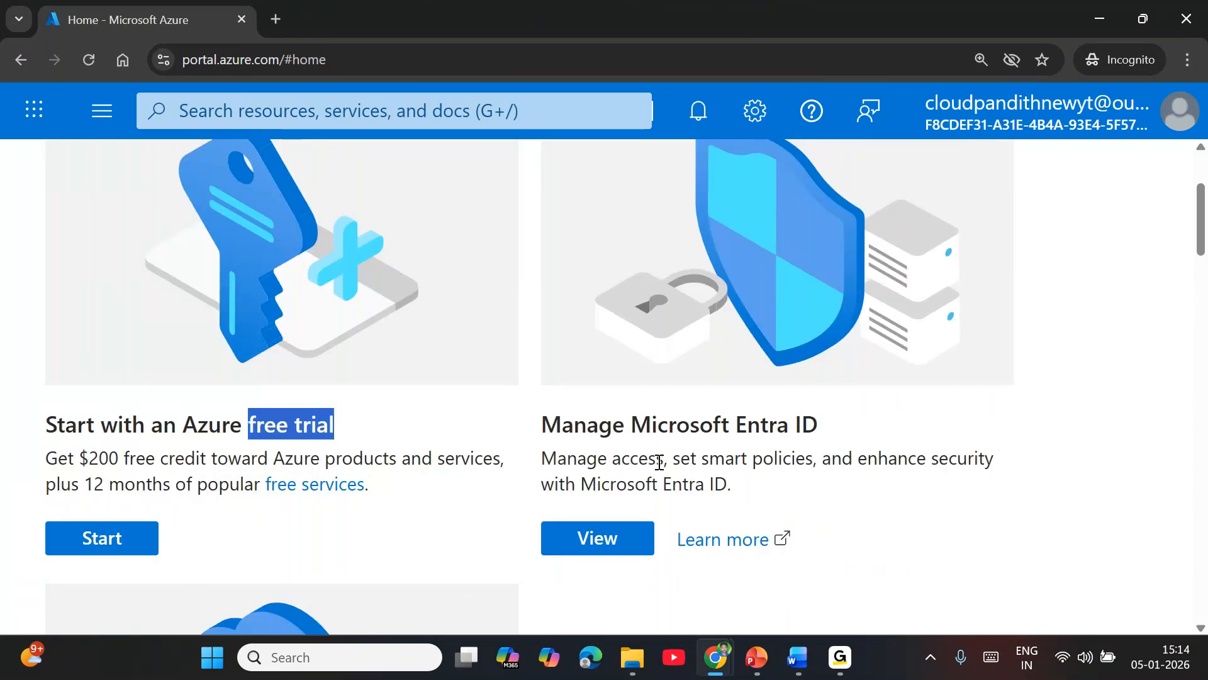
scroll(648, 448, up, 3)
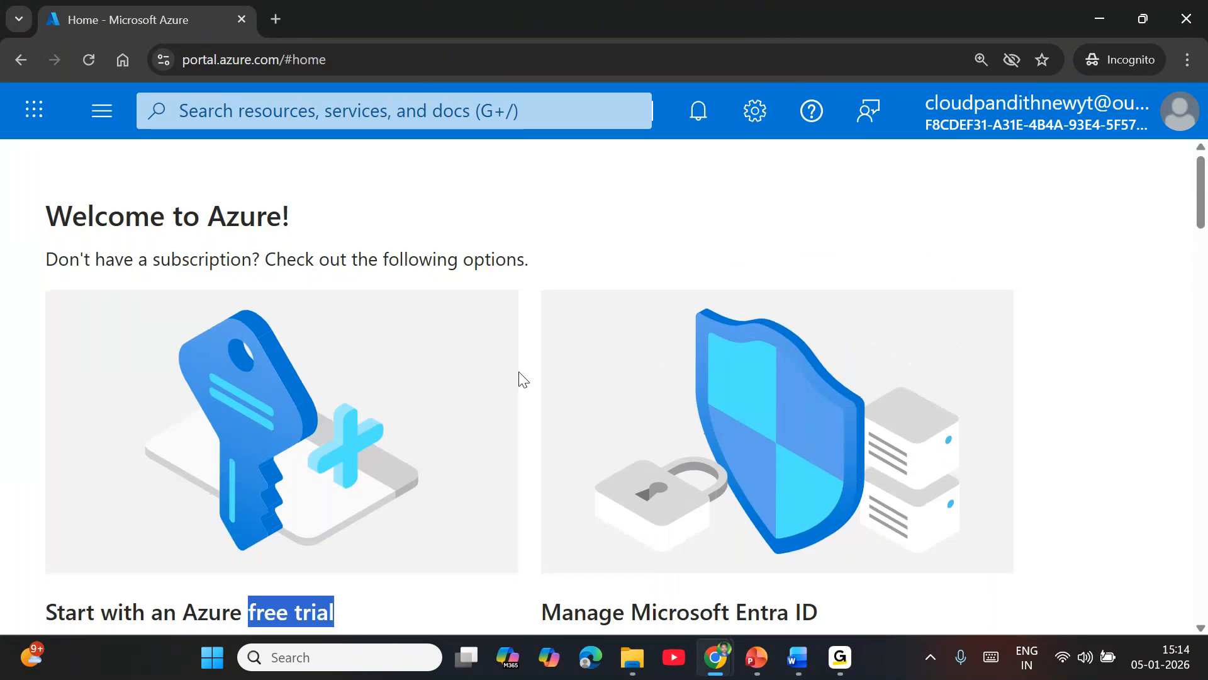
Step: Start the Azure free trial and choose to try Azure for free to open the sign-up form
scroll(521, 377, down, 5)
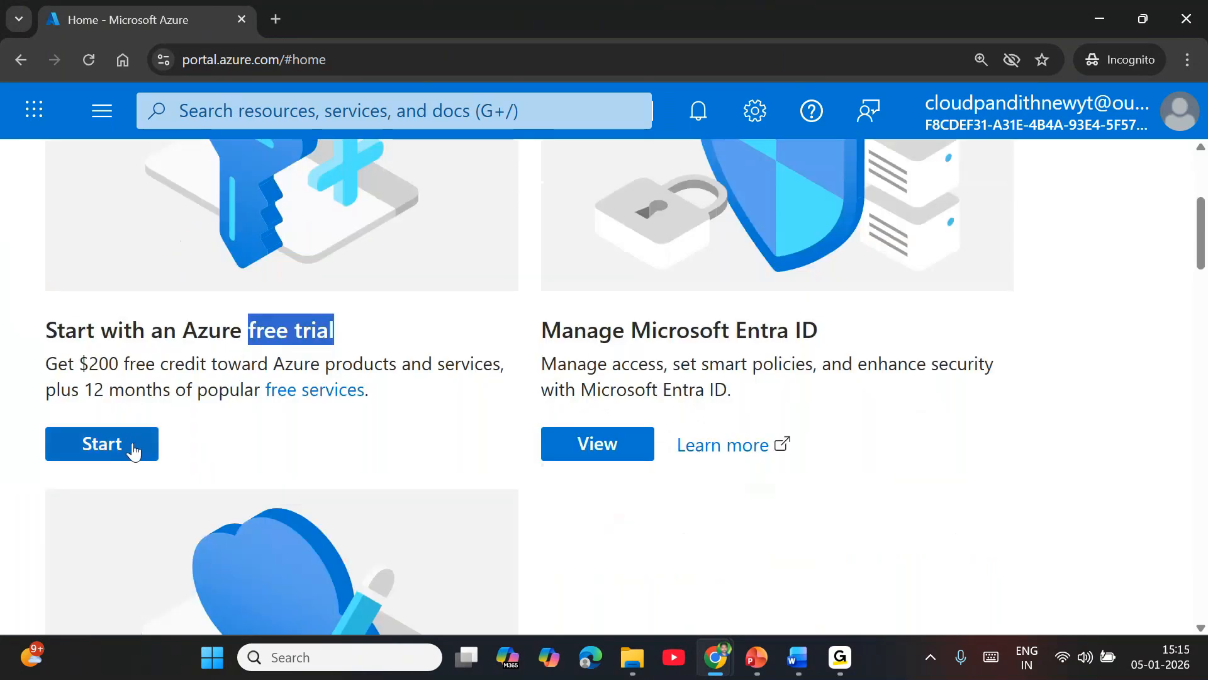
click(133, 448)
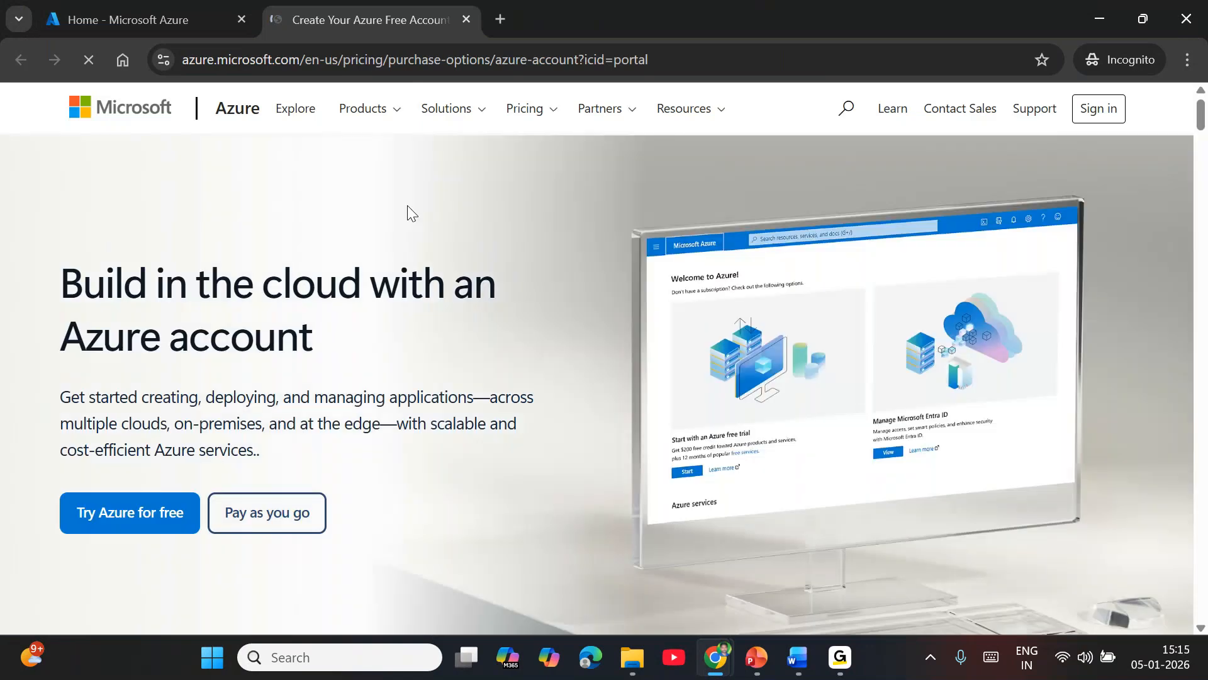
click(151, 528)
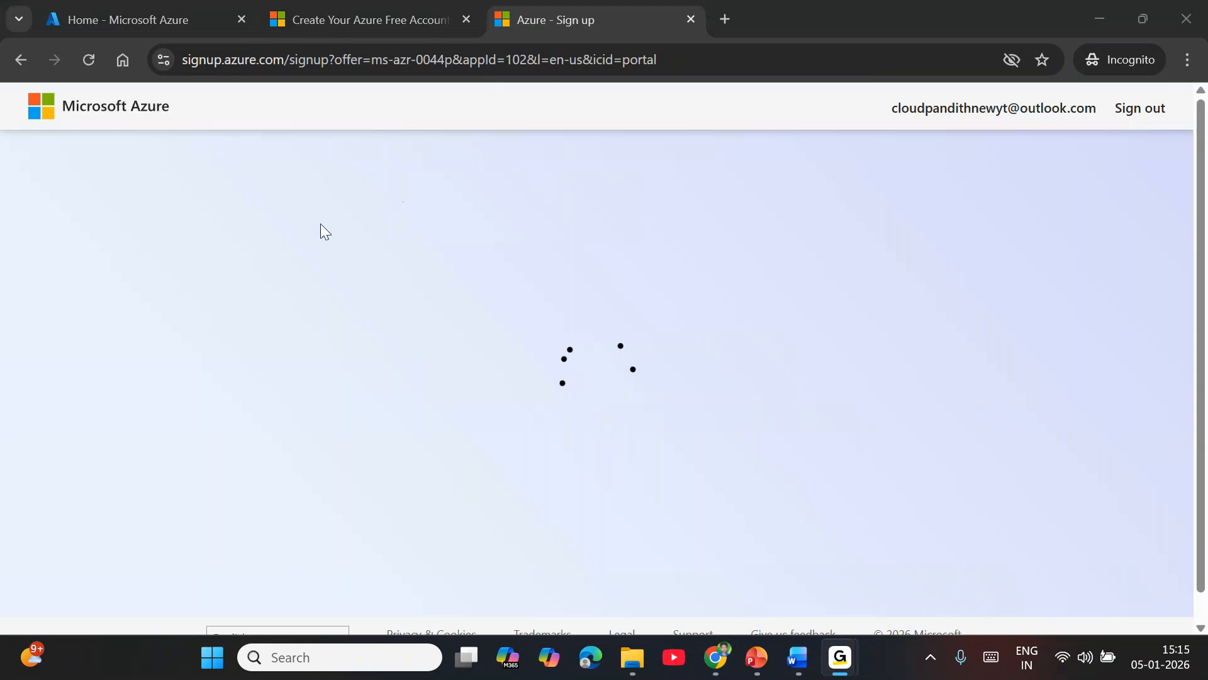
Step: Examine the profile information fields of the Azure free account sign-up form
scroll(887, 399, down, 3)
scroll(813, 371, up, 3)
scroll(824, 384, down, 10)
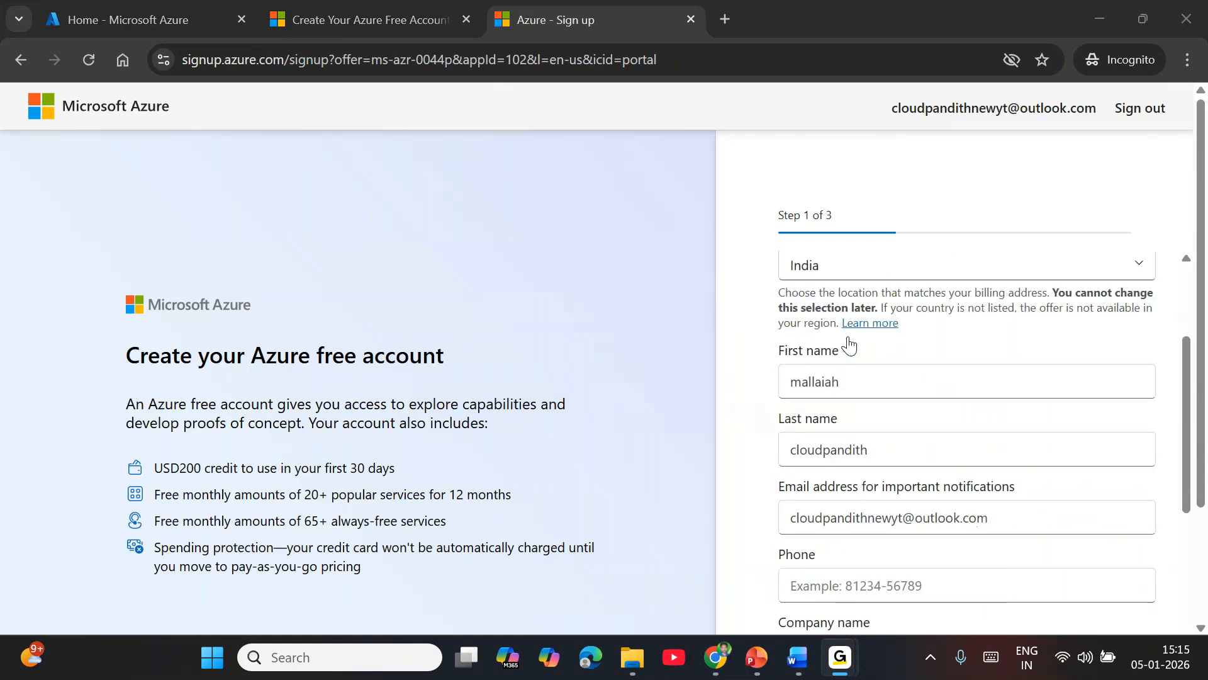
scroll(856, 416, up, 5)
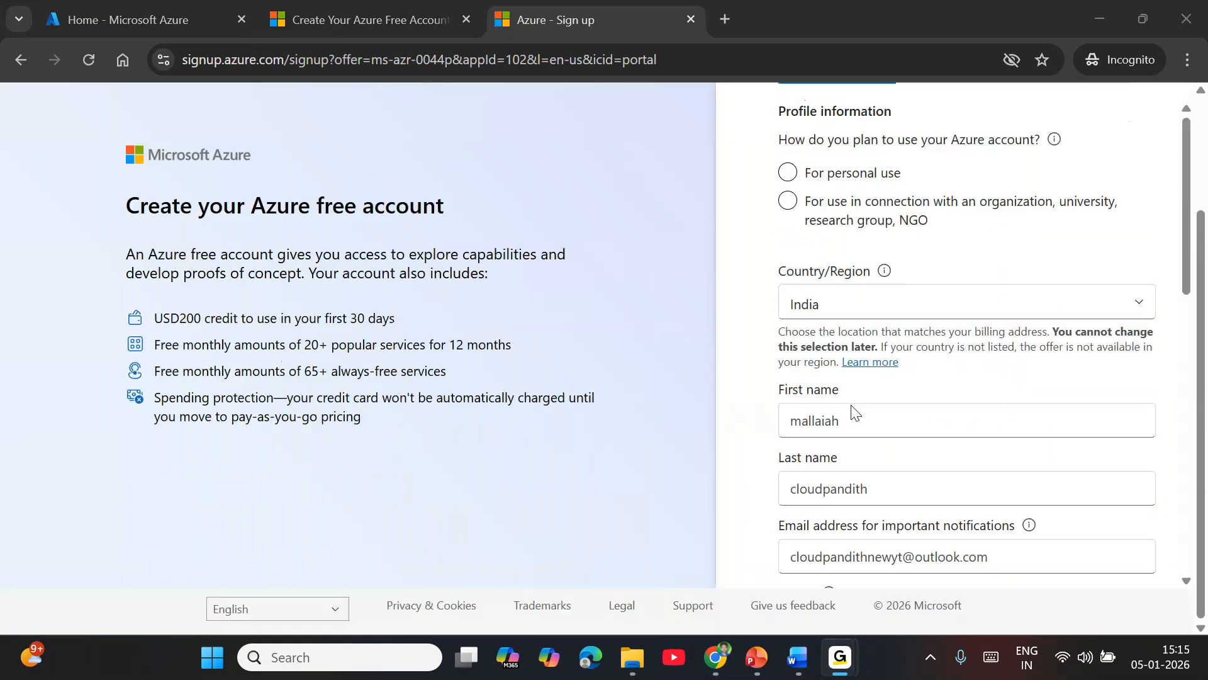
scroll(854, 413, down, 5)
scroll(854, 412, down, 3)
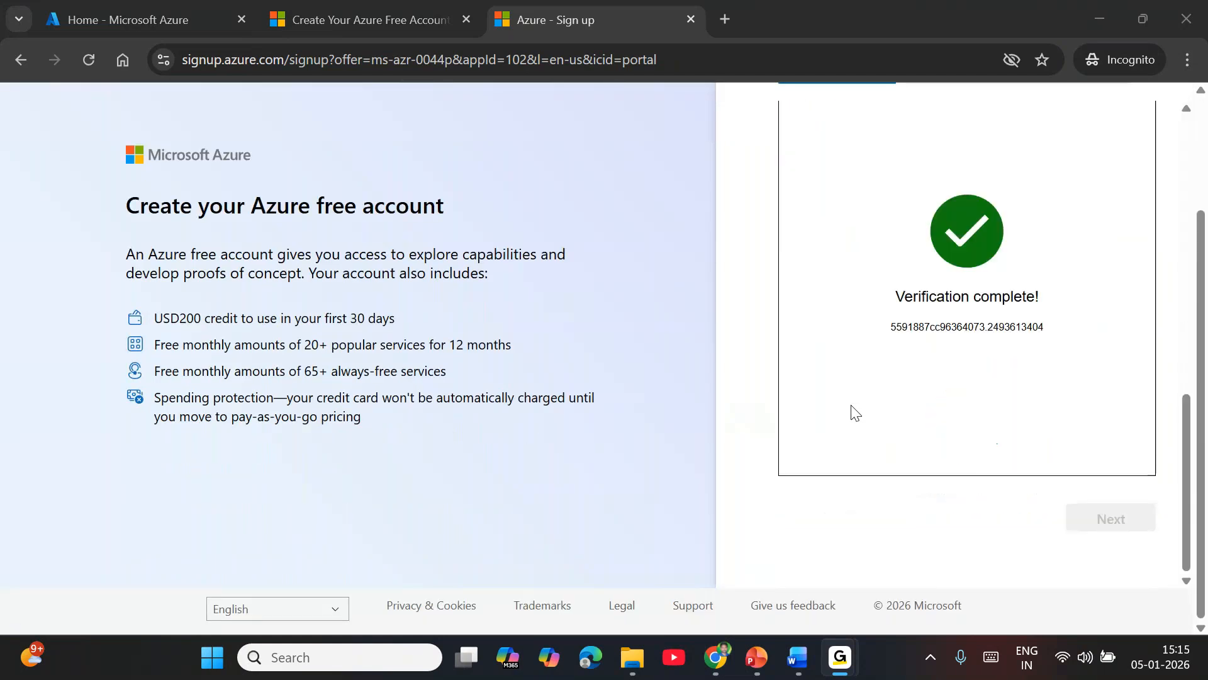
scroll(854, 412, up, 8)
scroll(854, 412, down, 8)
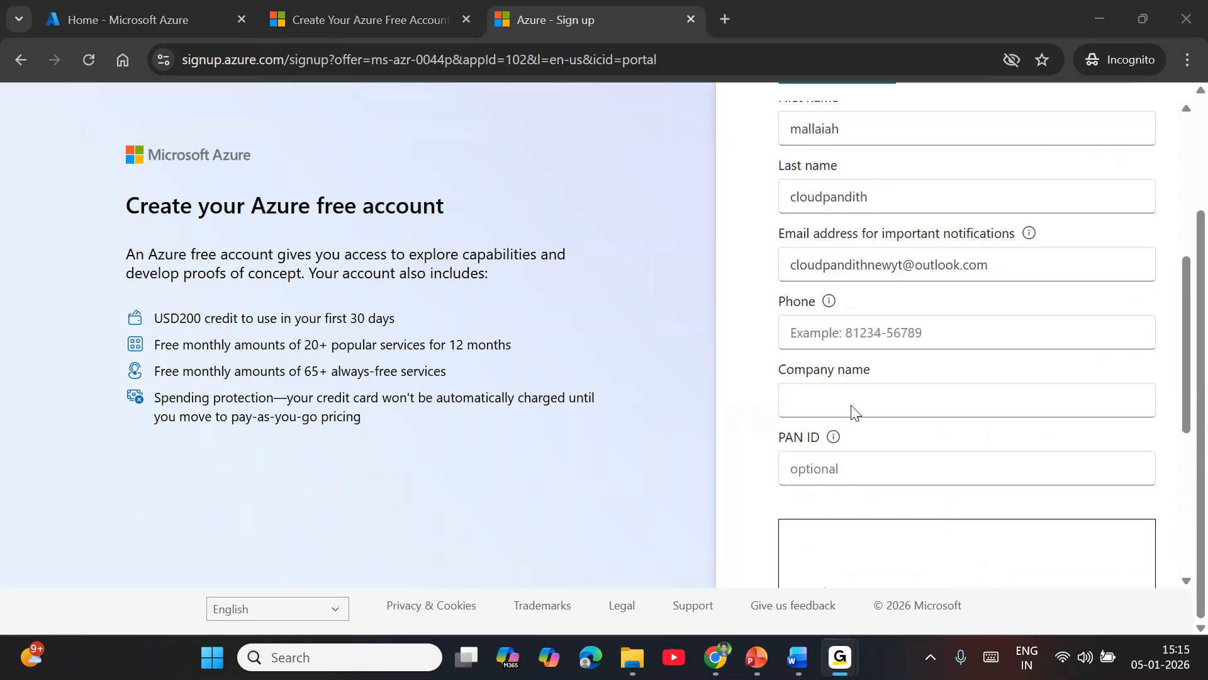
Step: Set the planned use of the Azure account to personal use and check the remaining profile fields to fill in
scroll(972, 499, up, 10)
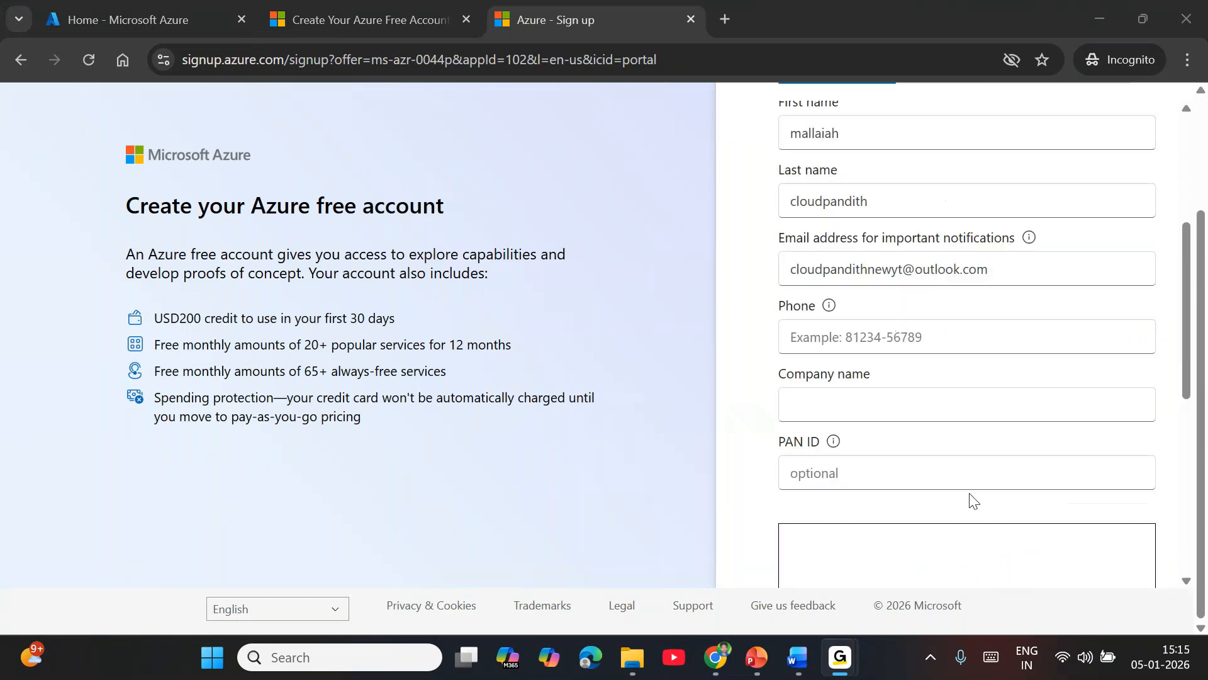
click(861, 327)
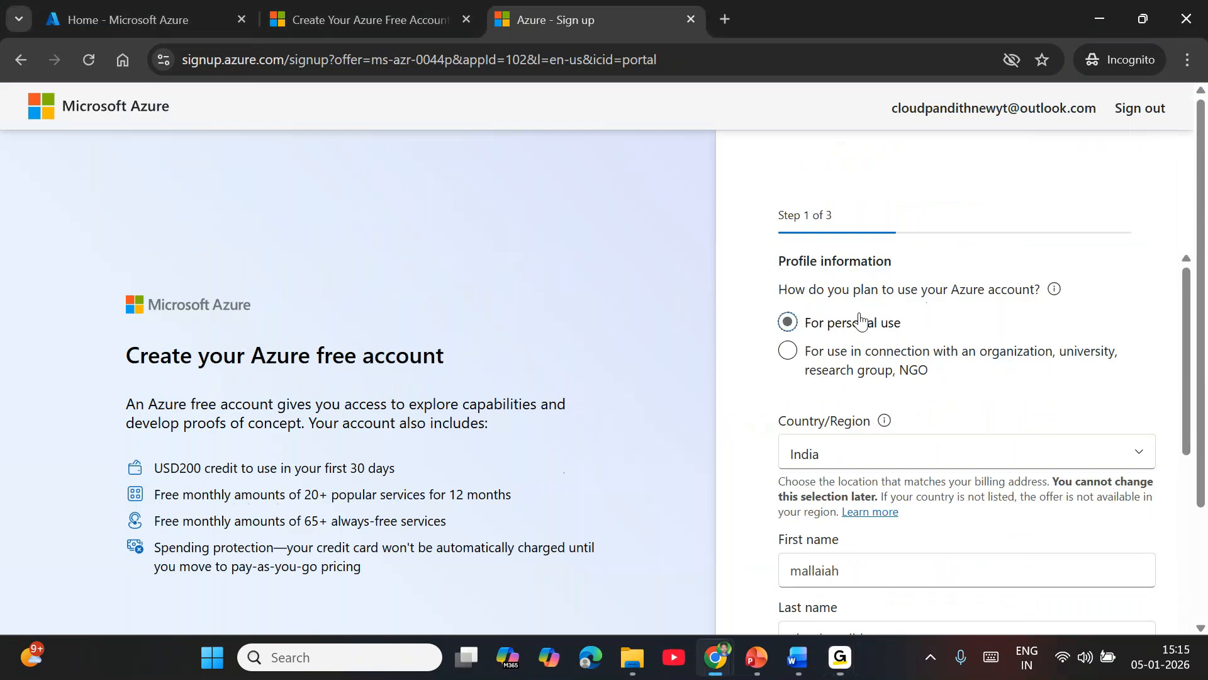
scroll(885, 456, down, 6)
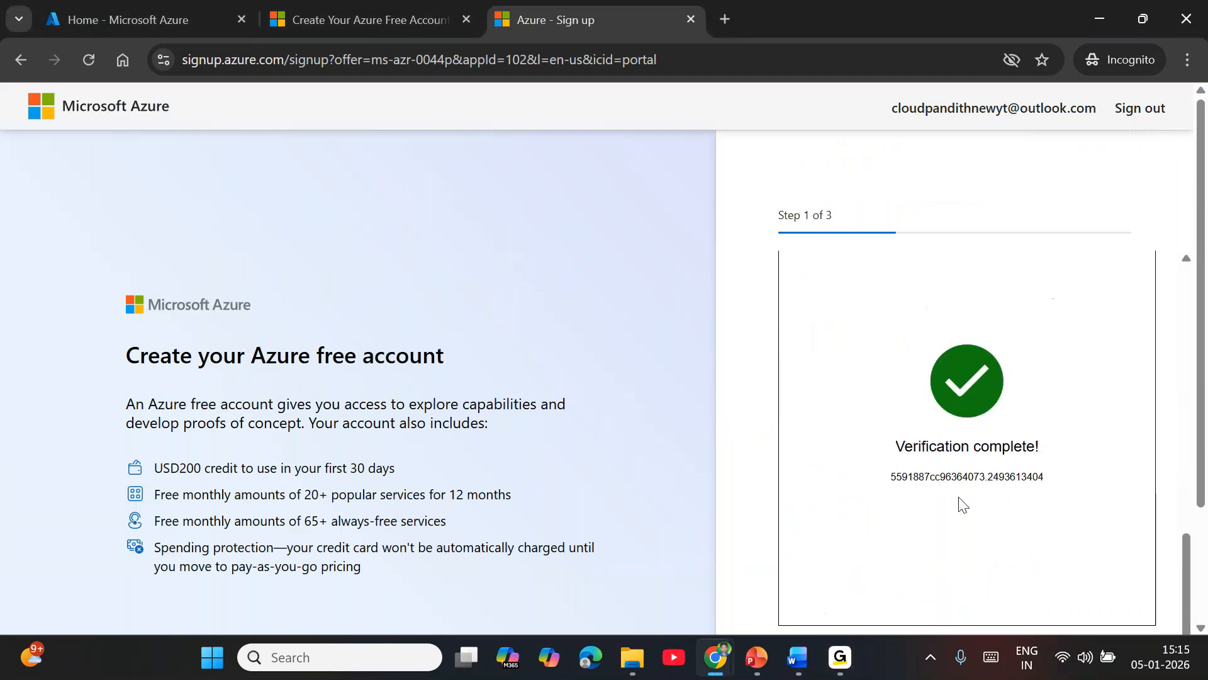
scroll(960, 502, down, 2)
scroll(785, 499, up, 5)
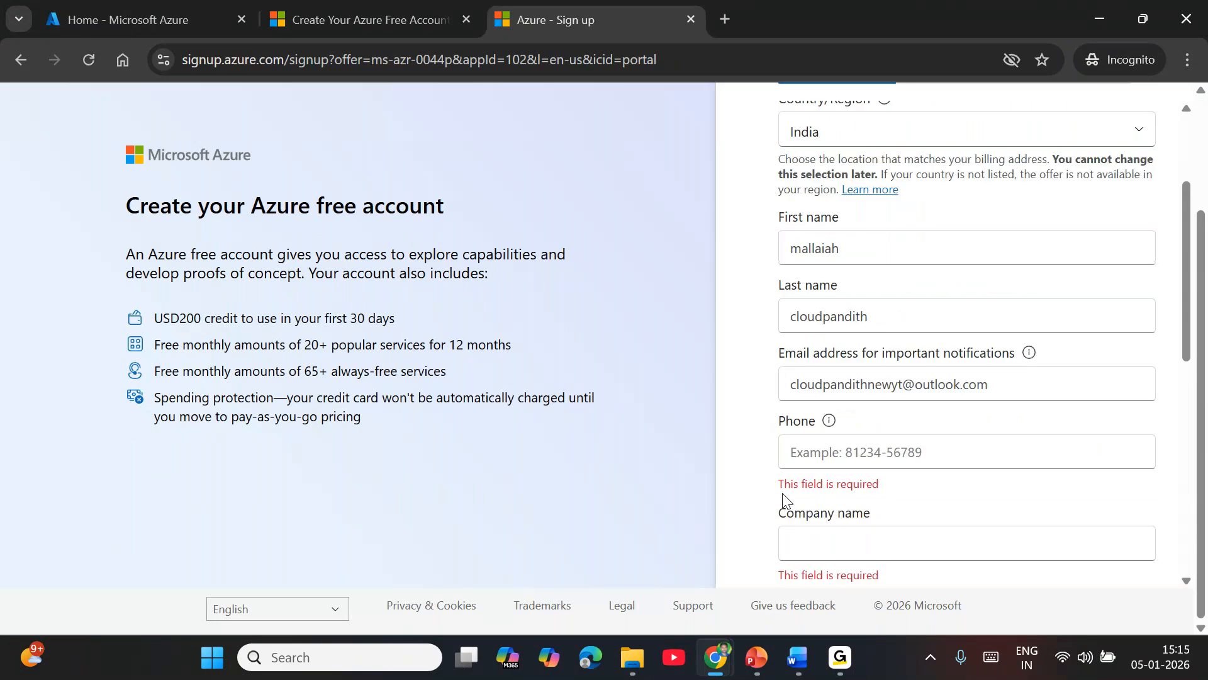
Step: Fill in the phone number from the saved suggestion, remove its leading zero, and try to submit the profile information
click(849, 450)
click(979, 502)
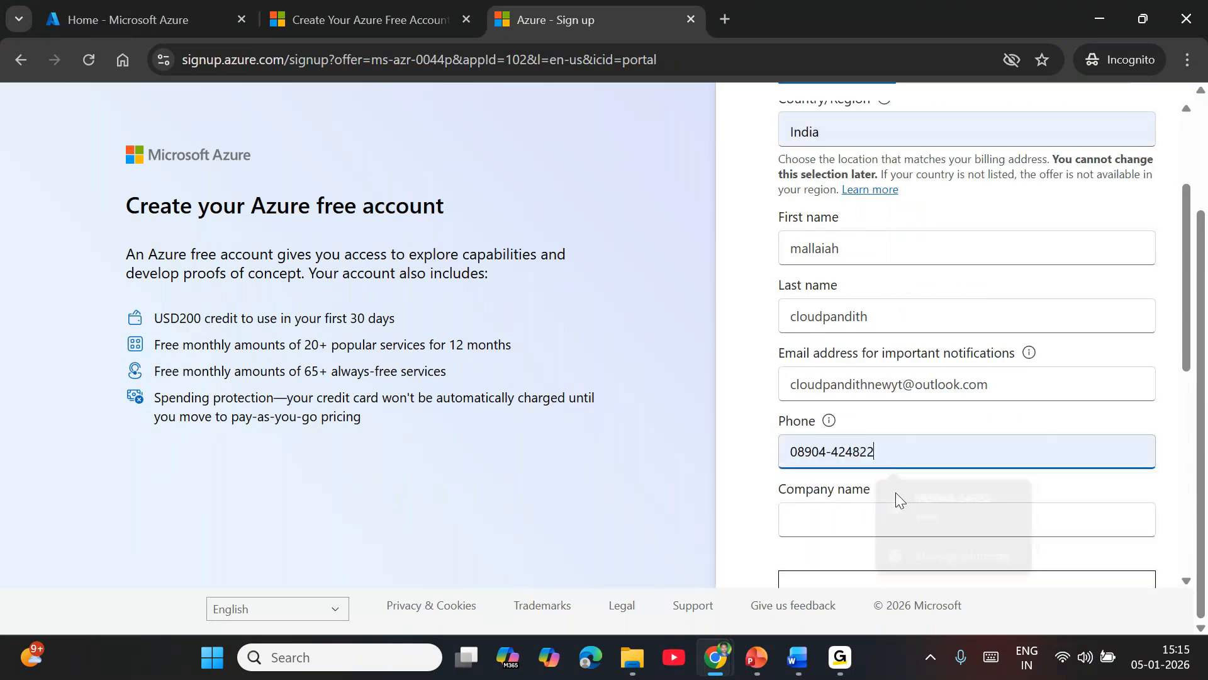
click(804, 449)
click(804, 502)
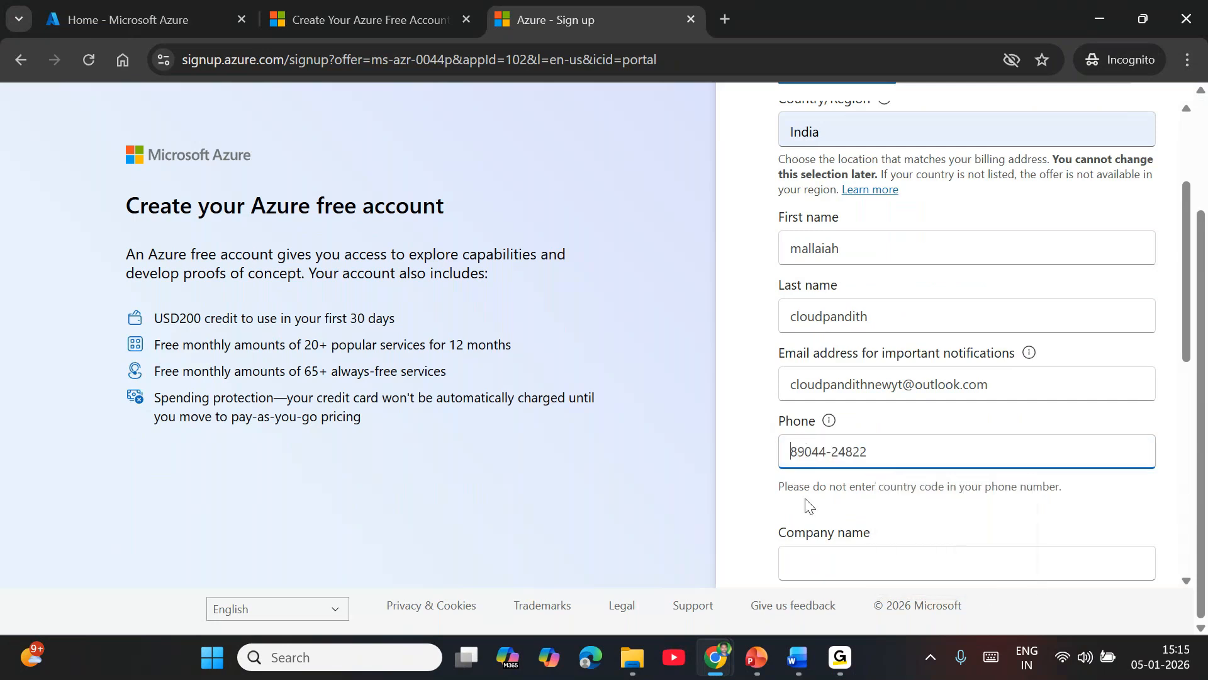
scroll(1019, 526, down, 6)
click(1093, 524)
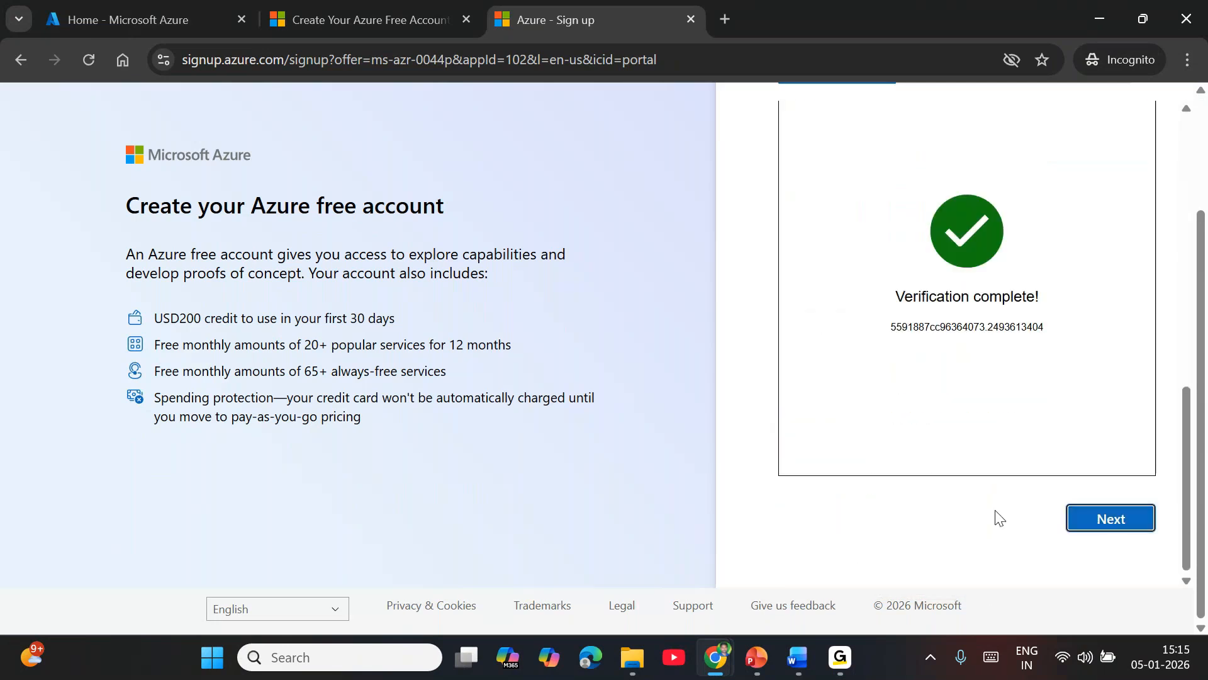
Step: Enter CloudpandithMSB001 as the company name and continue to the address information
scroll(944, 529, up, 3)
scroll(893, 522, down, 5)
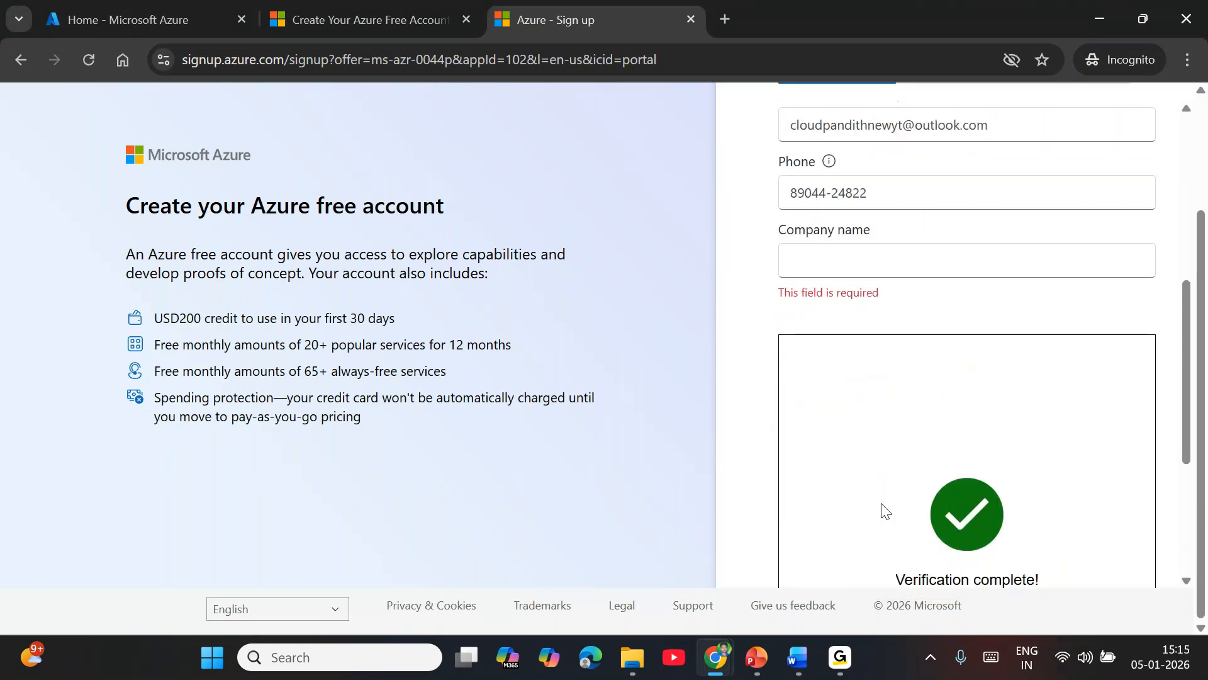
click(848, 275)
click(933, 307)
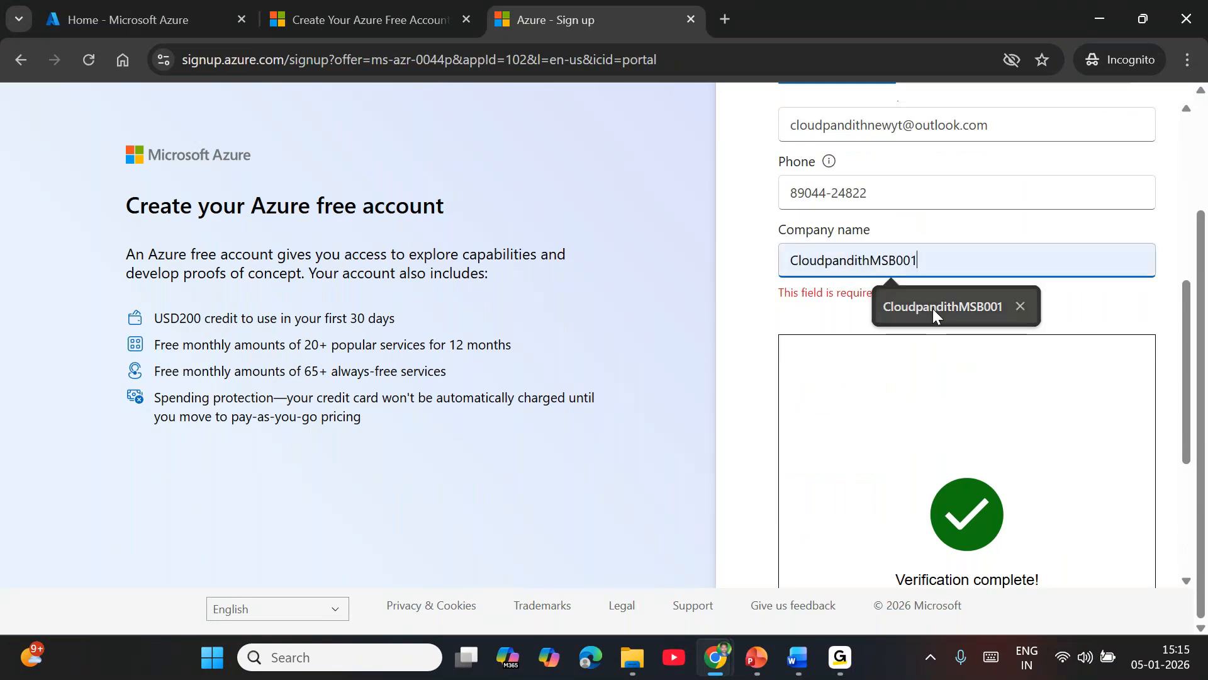
scroll(1164, 540, down, 5)
click(1140, 527)
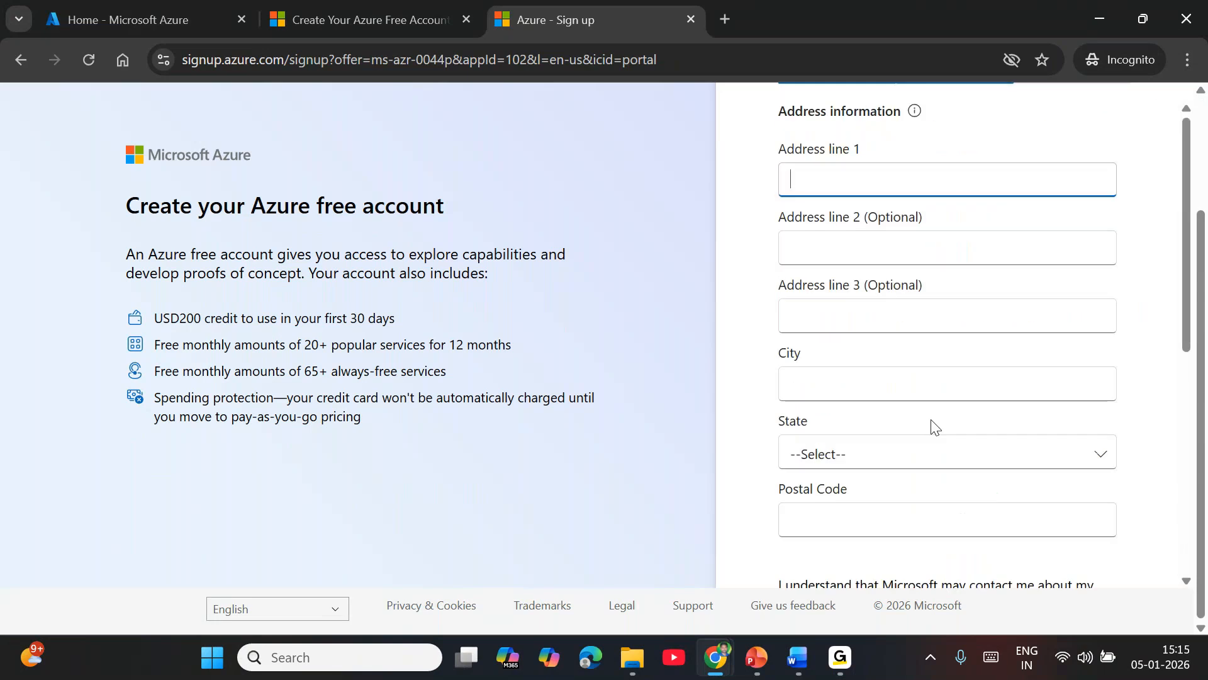
Step: Review the address information form and fill in the address lines, city and postal code from a saved address
scroll(845, 343, down, 6)
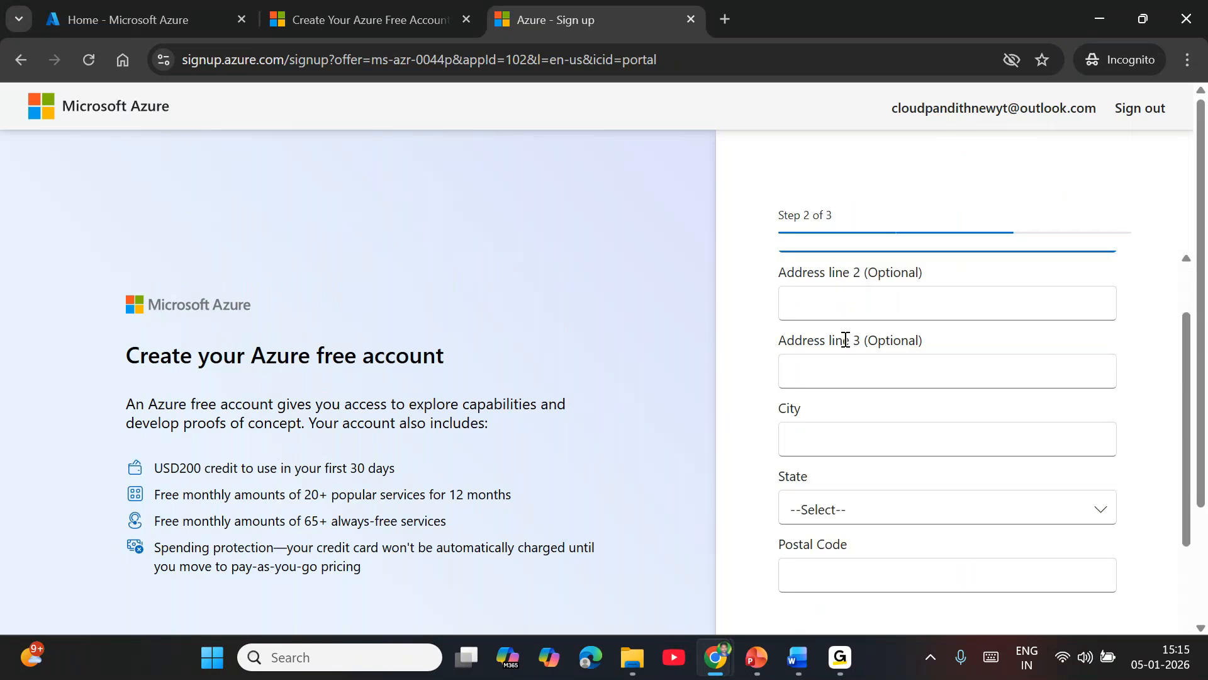
scroll(840, 409, up, 5)
scroll(841, 409, up, 2)
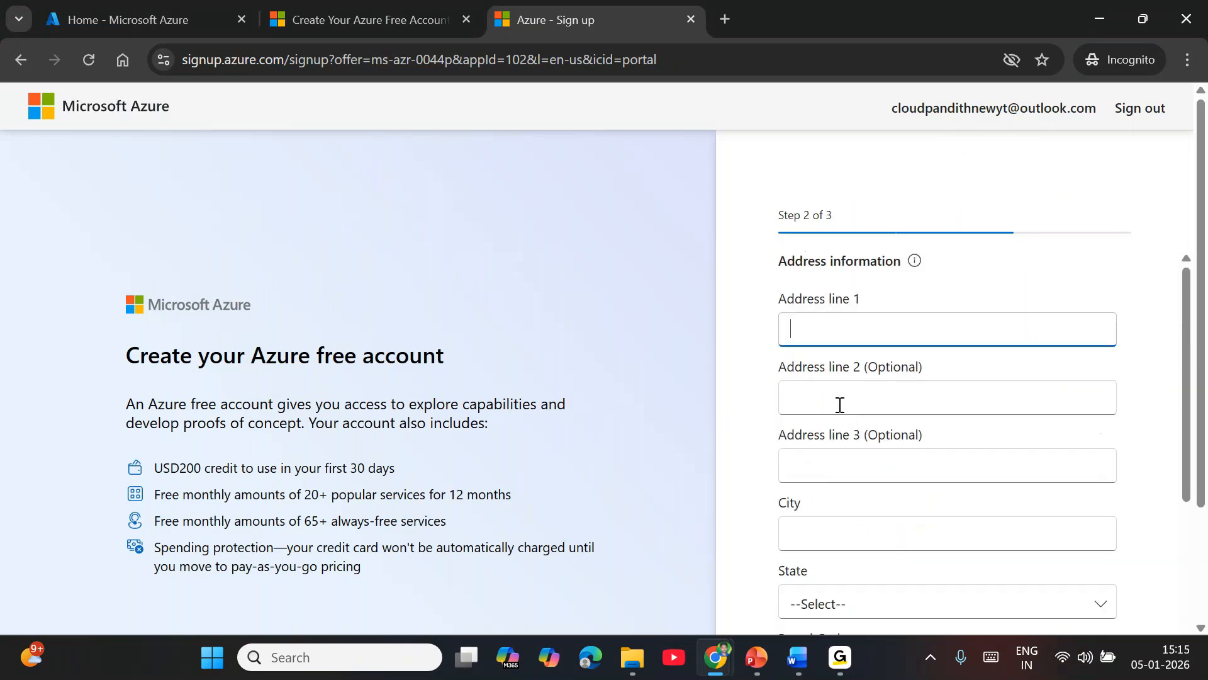
double_click(807, 215)
click(864, 218)
click(853, 335)
click(942, 379)
Step: Accept the Microsoft Customer Agreement and the sharing of information with select partners, and try to submit the address information
scroll(1007, 528, down, 5)
scroll(1003, 542, down, 1)
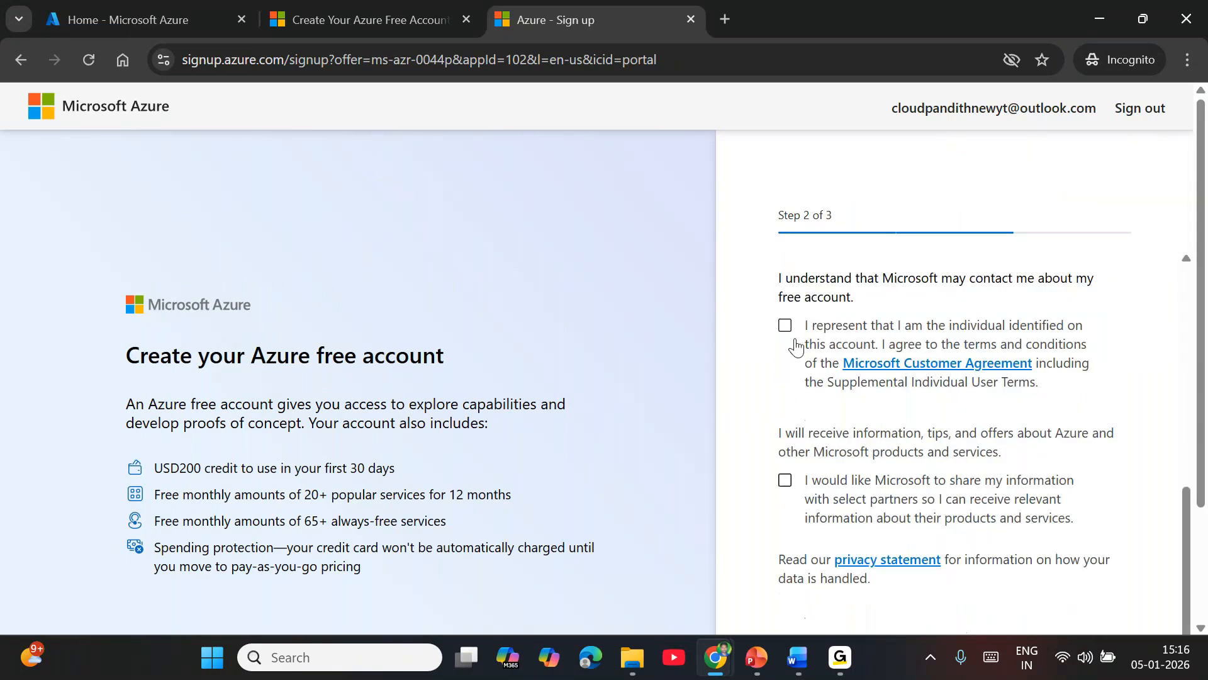
click(787, 326)
click(788, 481)
scroll(963, 527, down, 3)
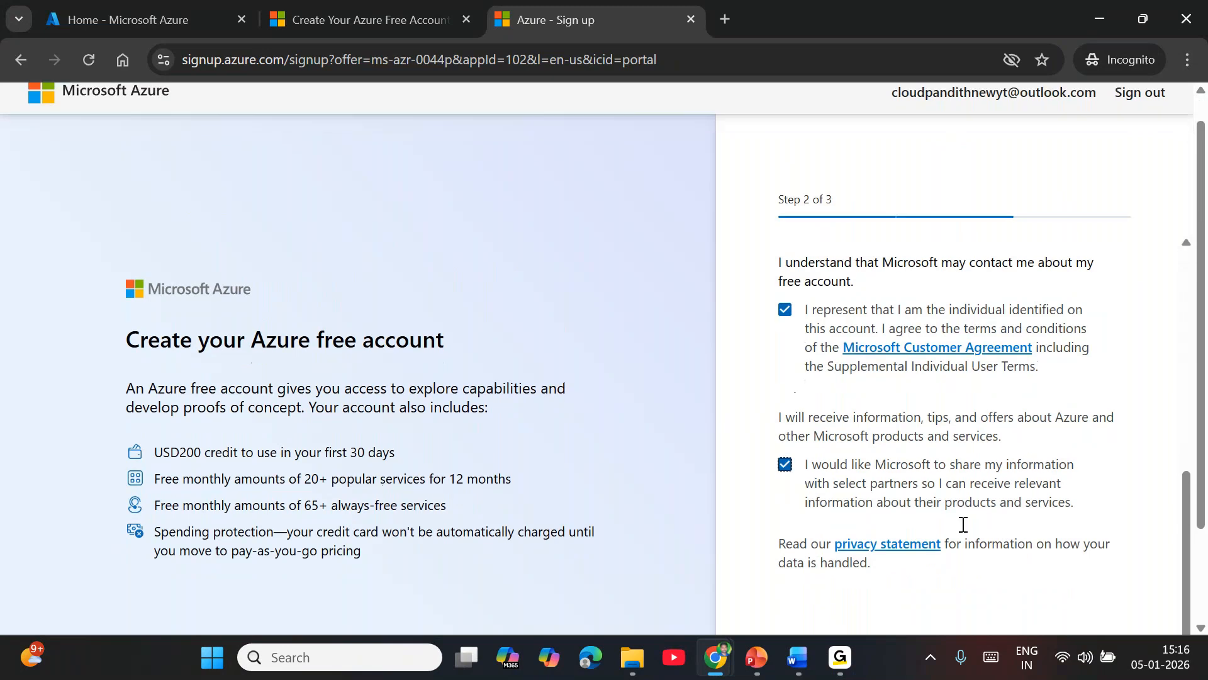
click(1073, 517)
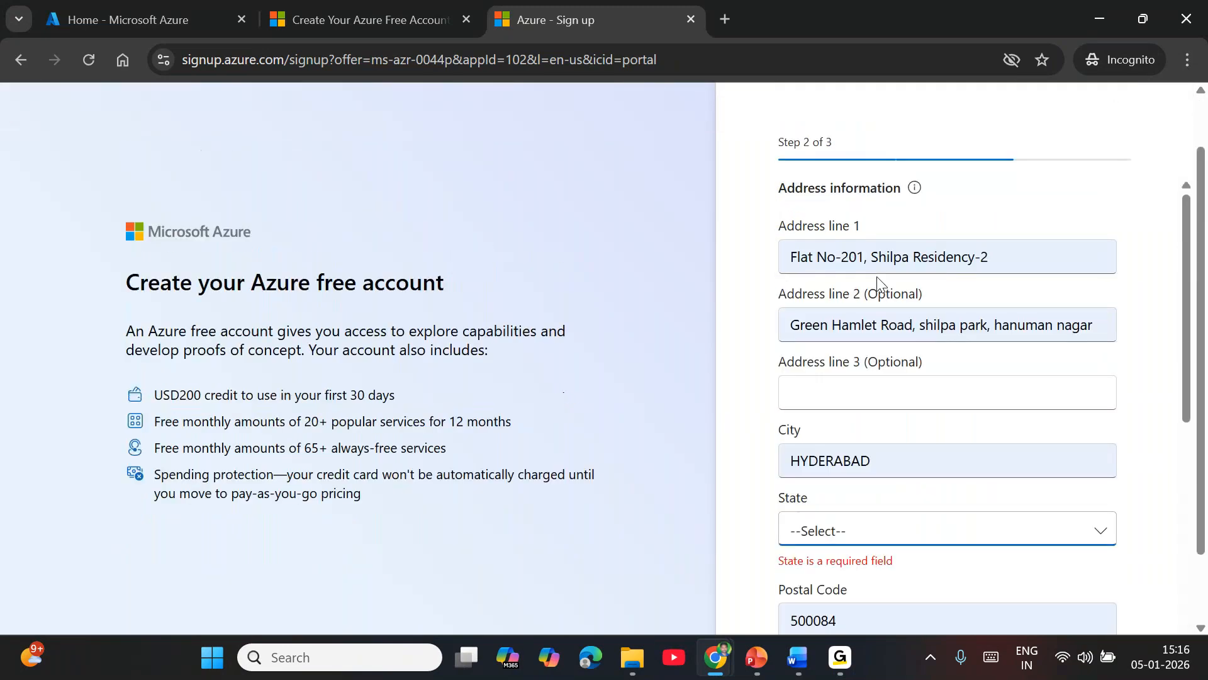
Step: Choose the state that belongs to the billing address and submit the address information
click(818, 462)
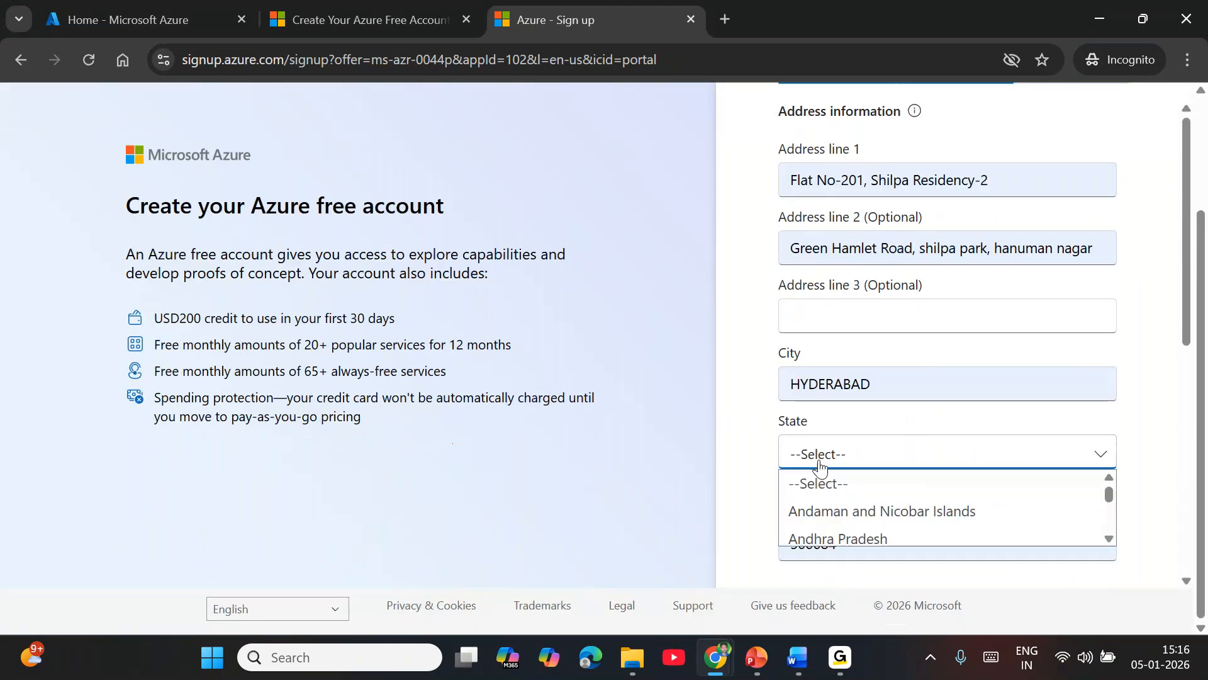
scroll(834, 494, down, 10)
click(835, 494)
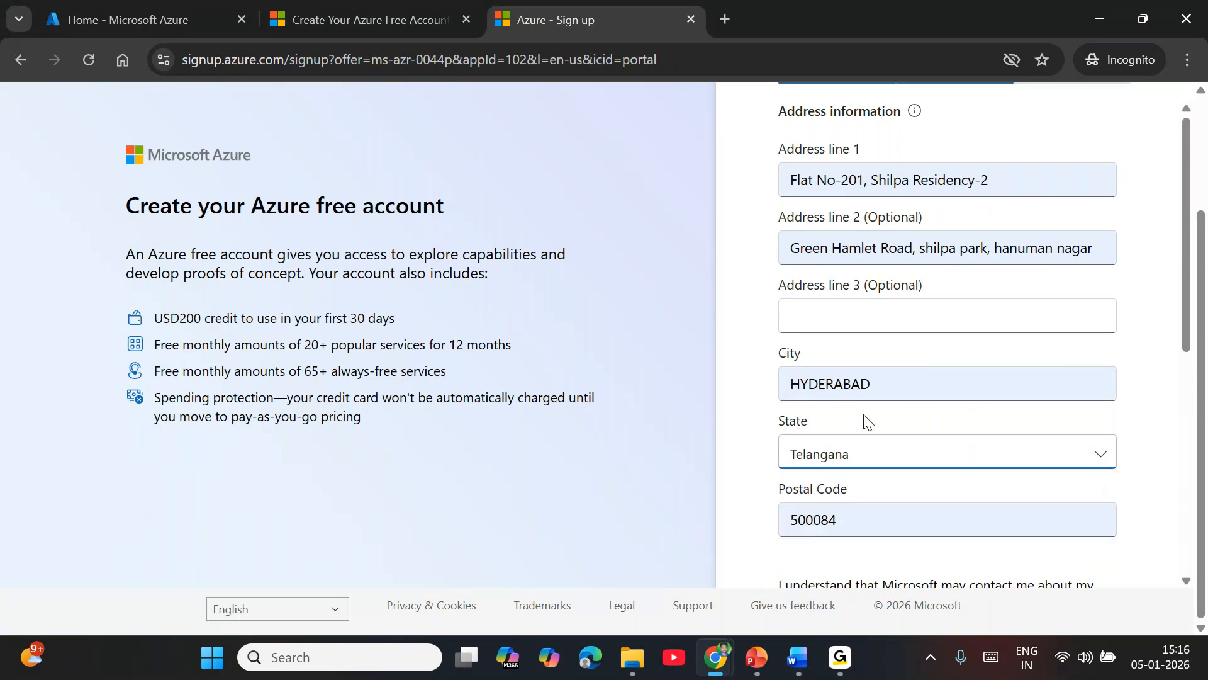
scroll(923, 469, down, 5)
scroll(1126, 554, down, 2)
click(1100, 515)
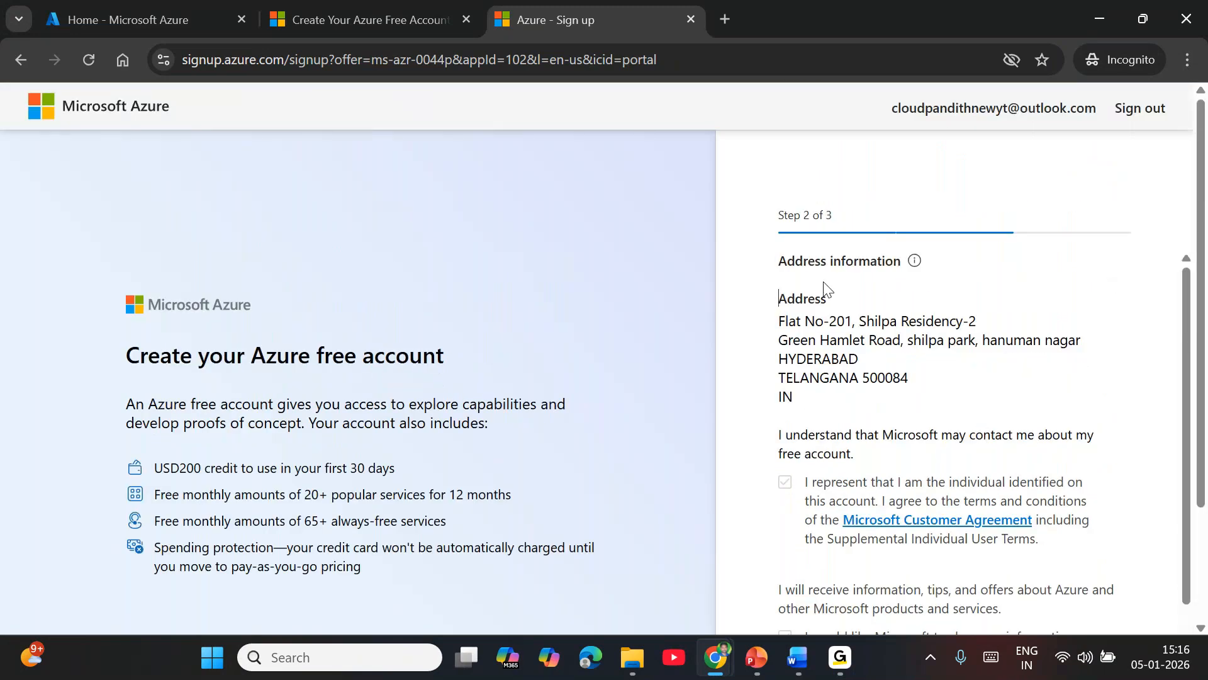
Step: Review the free account benefits, including the USD200 credit for the first 30 days, while the sign-up form loads
scroll(994, 327, down, 3)
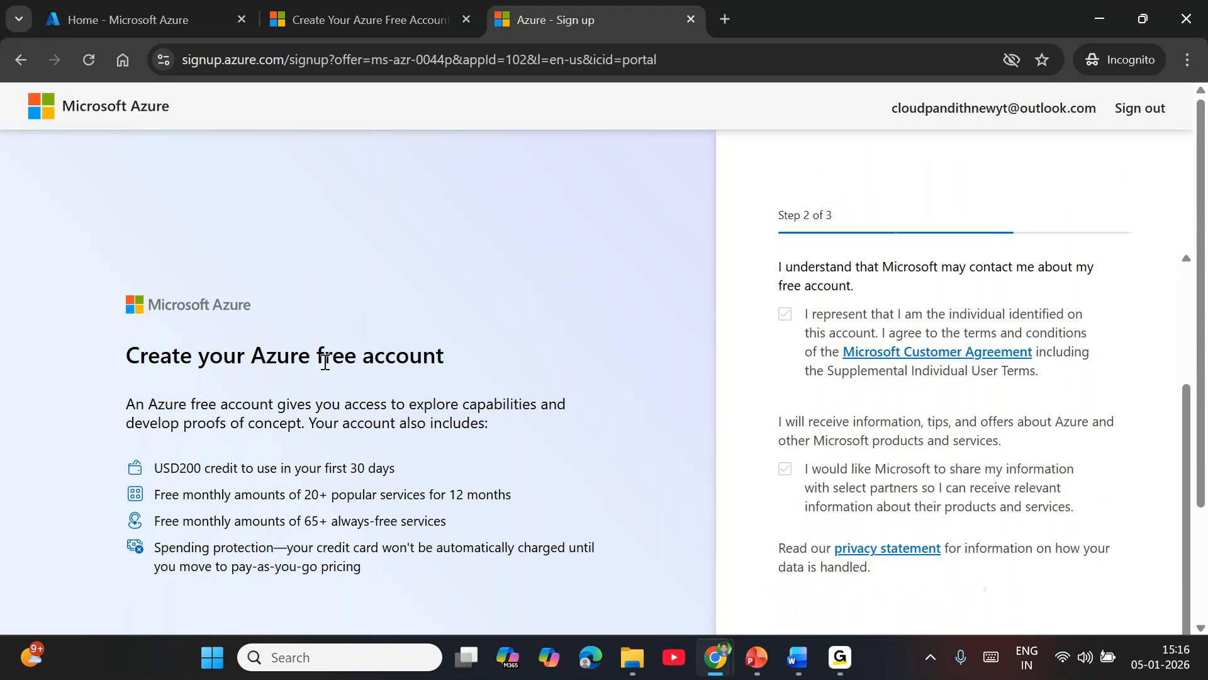
drag(179, 468, 414, 476)
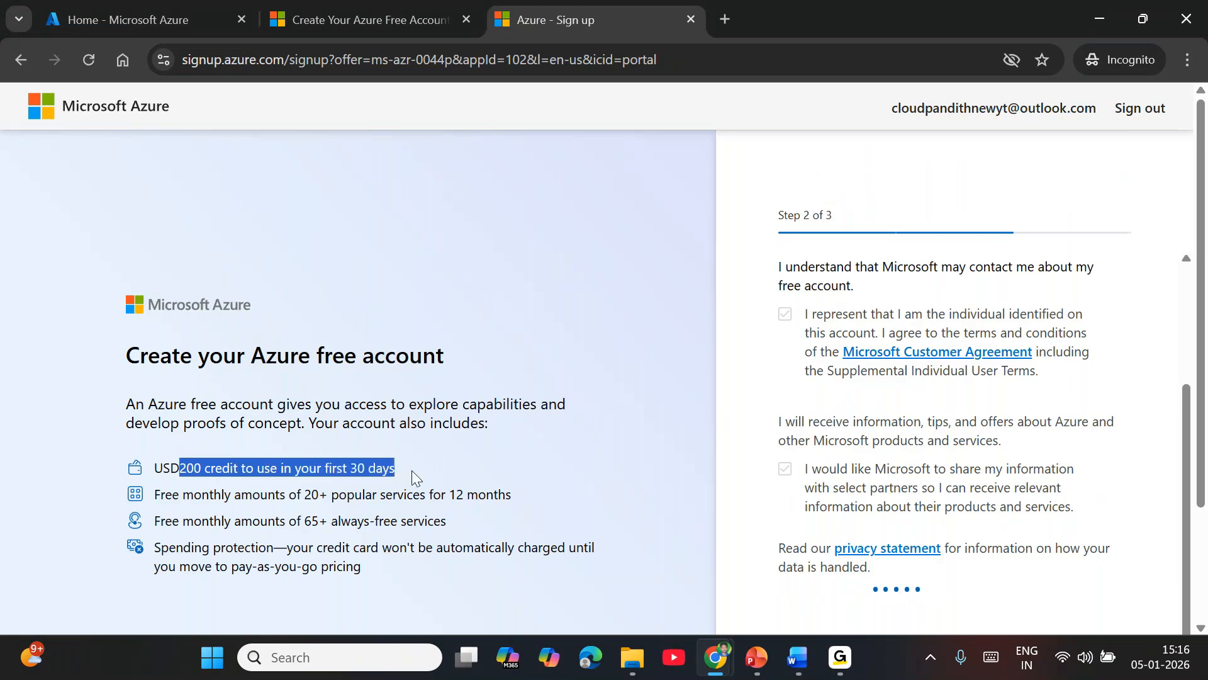
click(483, 466)
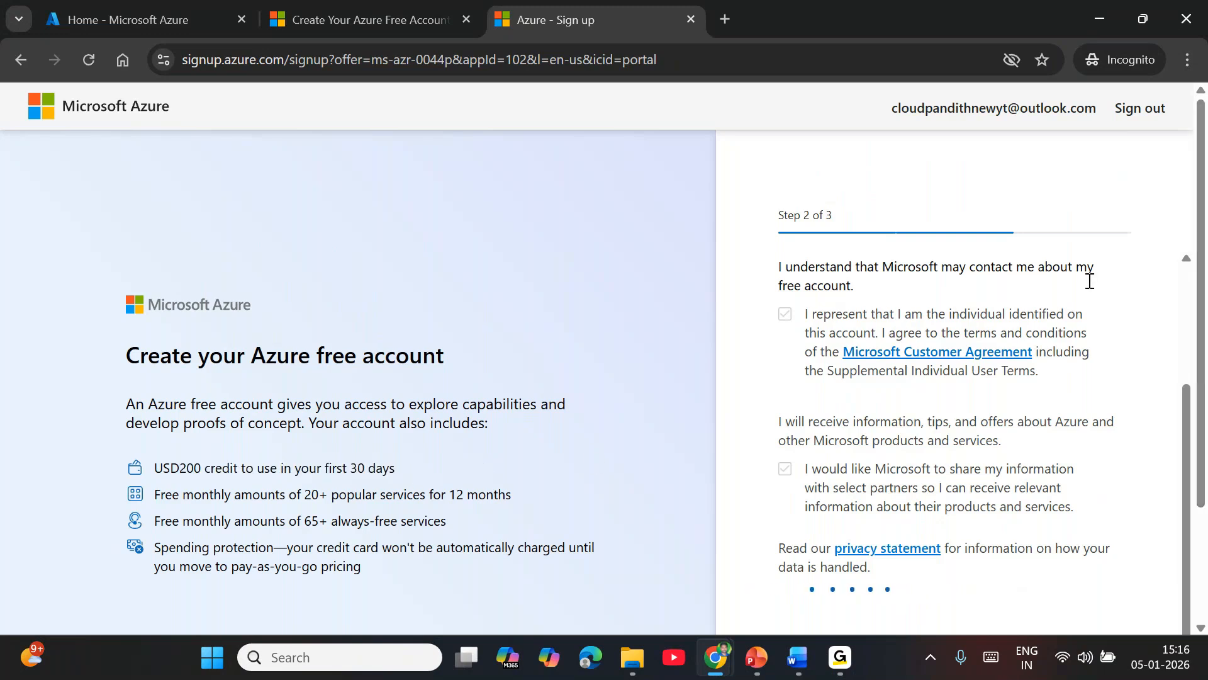
scroll(1032, 494, down, 2)
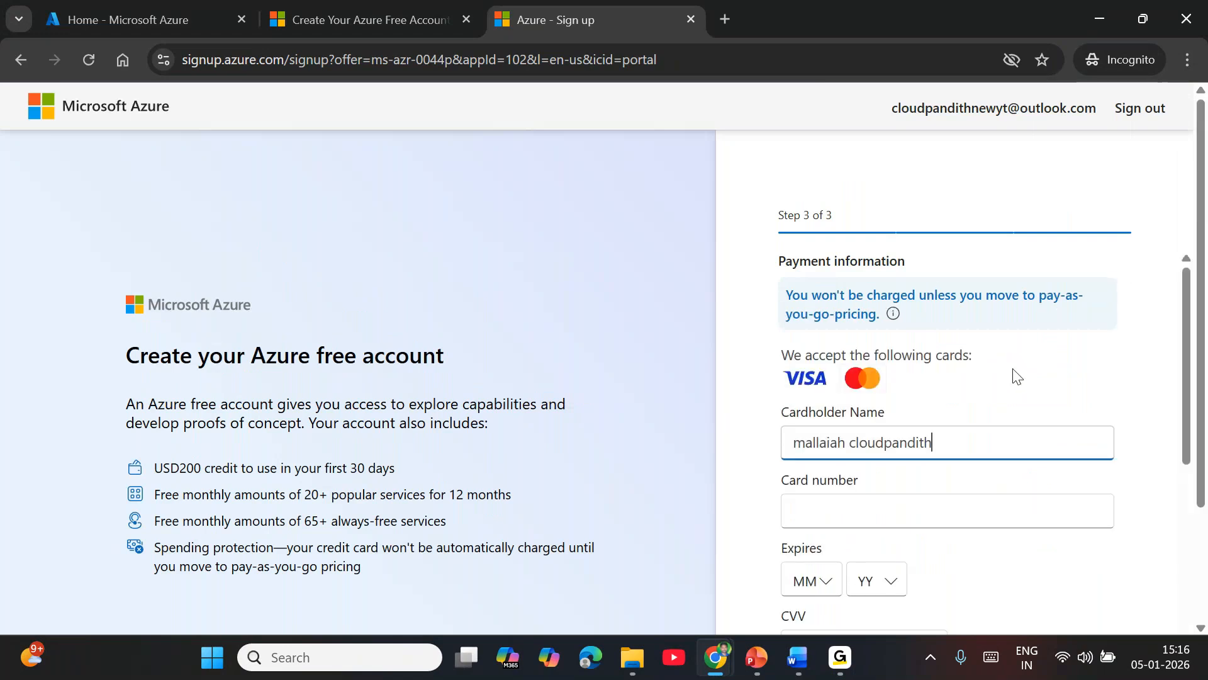
Step: Examine the payment information form, including the accepted cards, card details, billing address and card tokenization consent
scroll(1048, 378, down, 9)
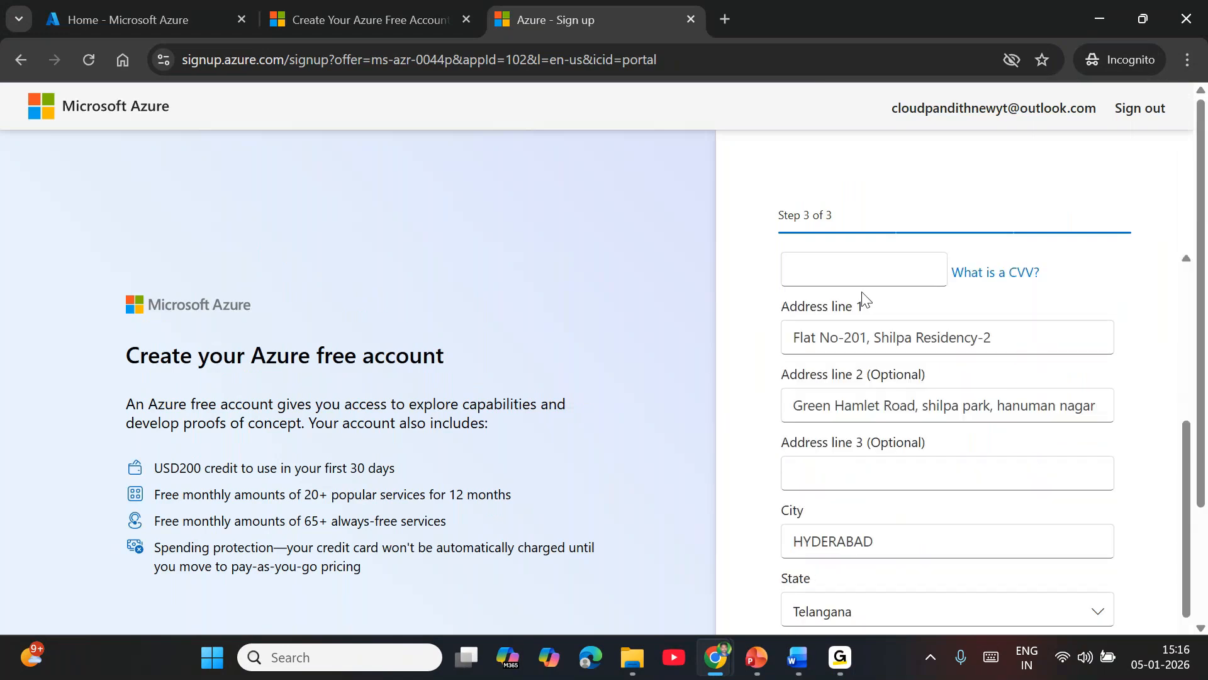
scroll(881, 386, up, 8)
scroll(852, 494, down, 1)
scroll(851, 497, up, 1)
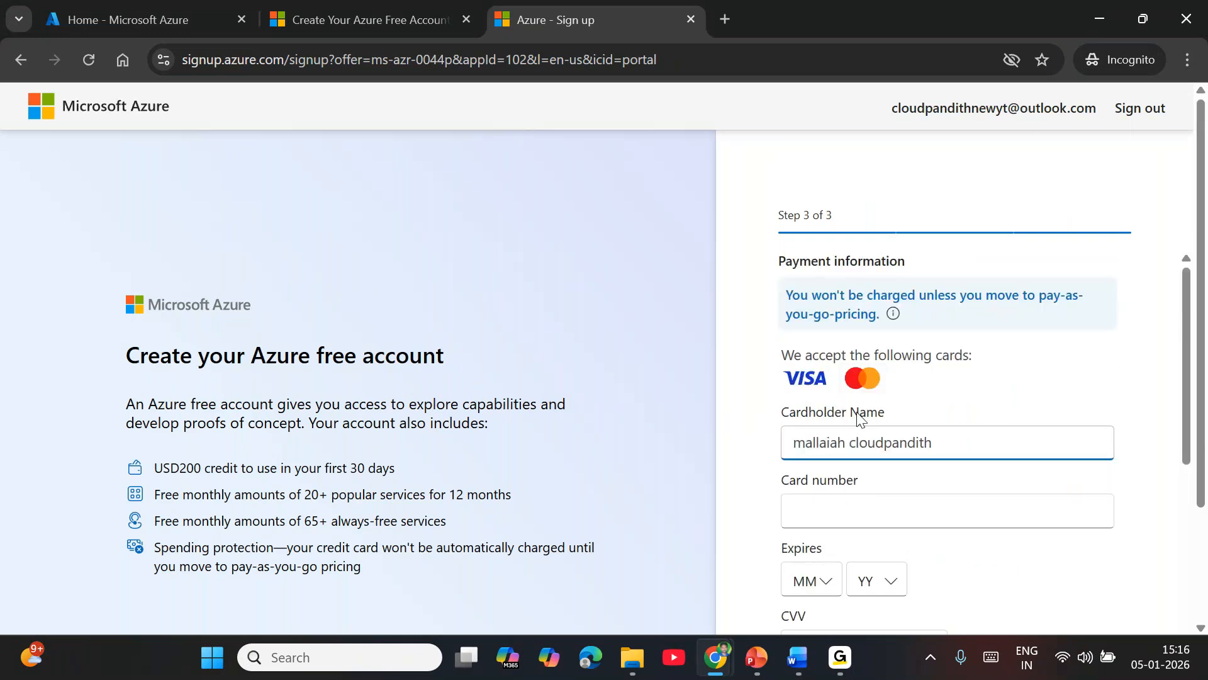
scroll(858, 459, down, 8)
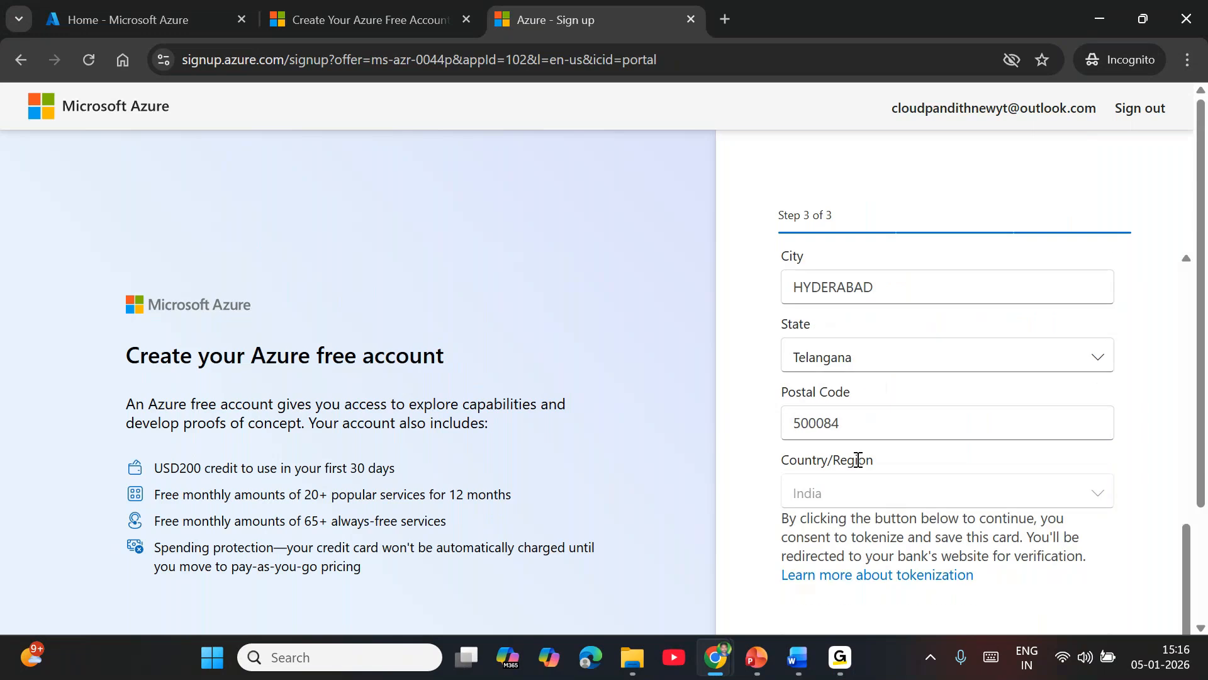
scroll(825, 515, down, 3)
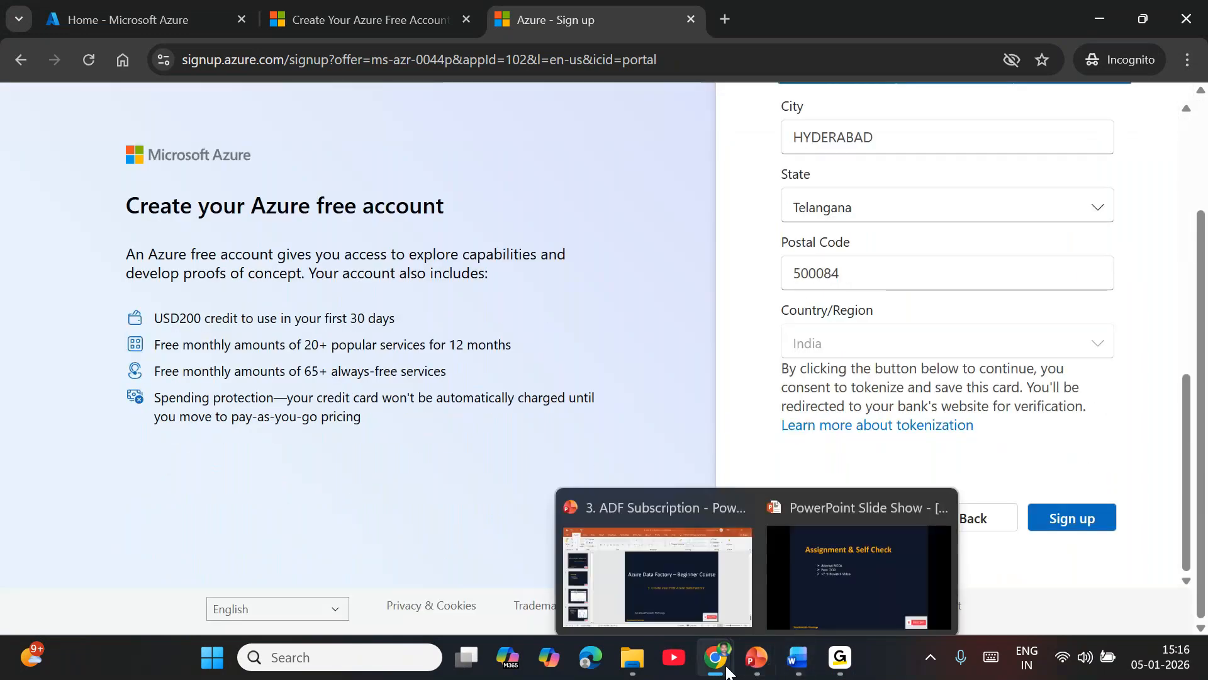
Step: Switch to the Cloudpandith (Guest) Chrome profile, open the Azure portal home page and dismiss the offer to restore pages
mouse_move(715, 657)
click(804, 591)
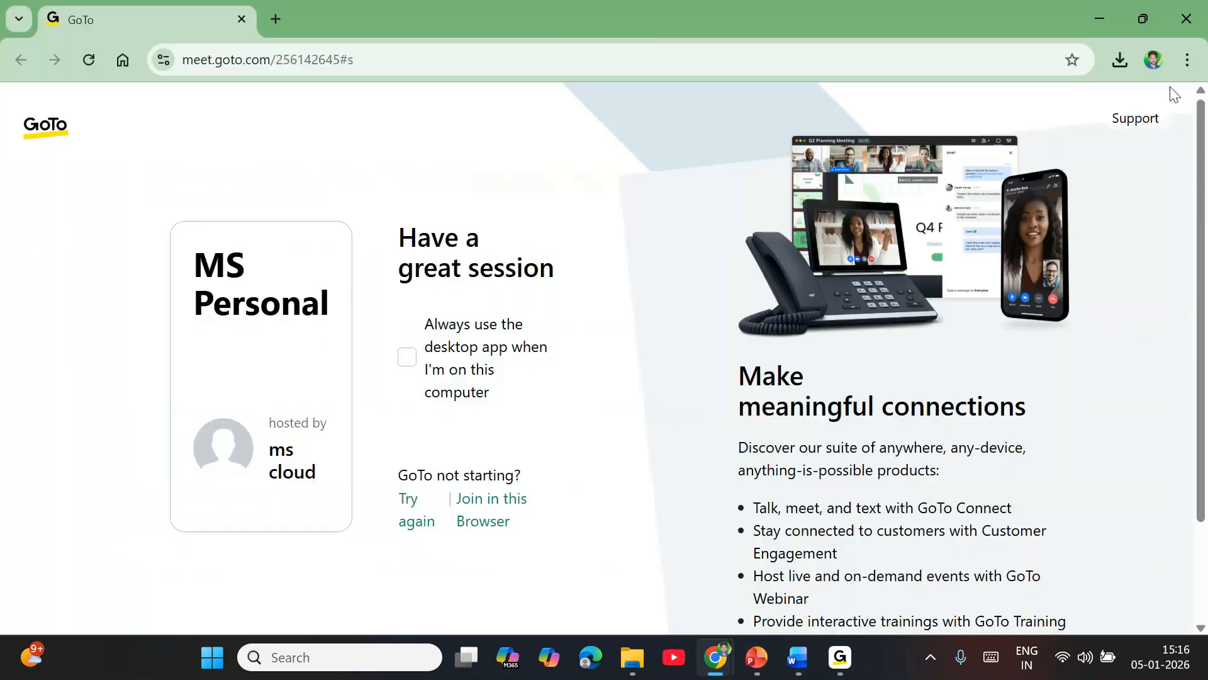
click(1157, 66)
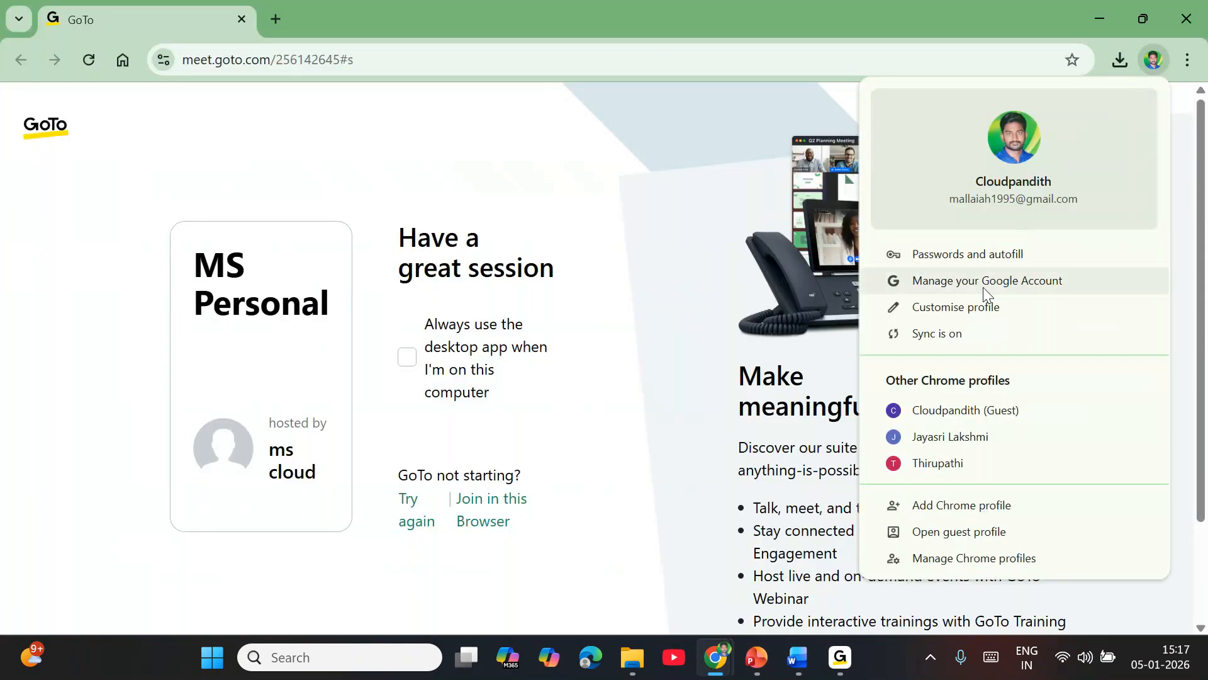
click(966, 412)
click(328, 54)
text(portal.azure.com)
key(Return)
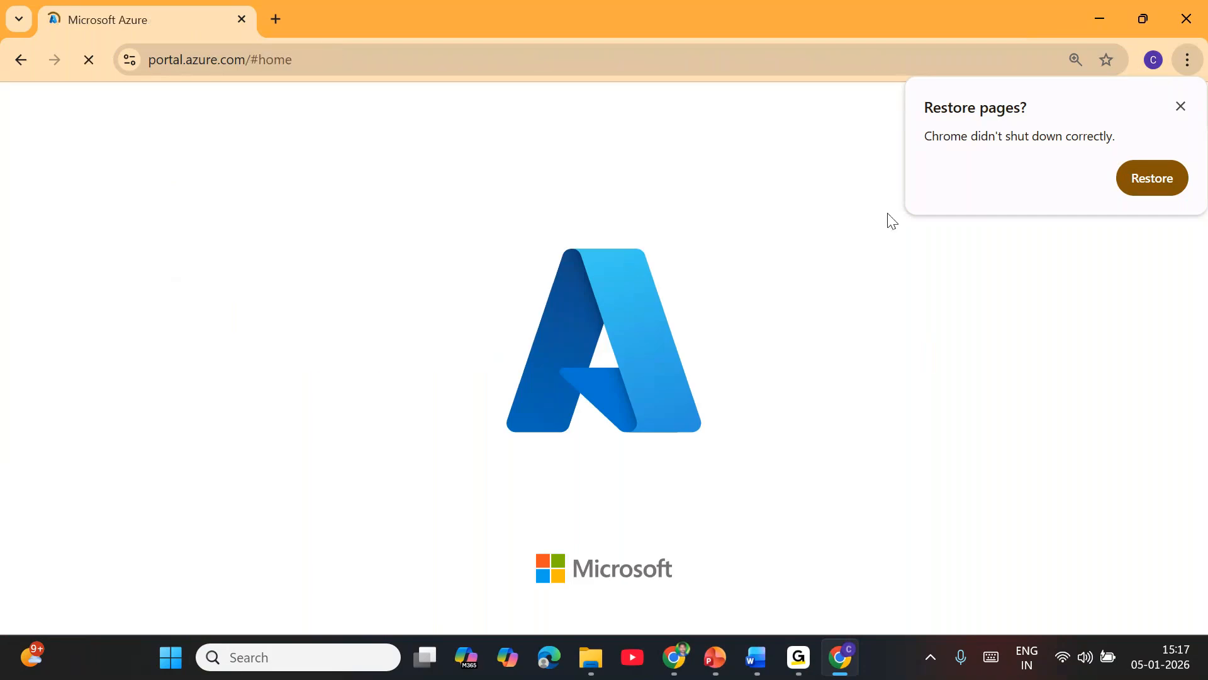
click(1182, 108)
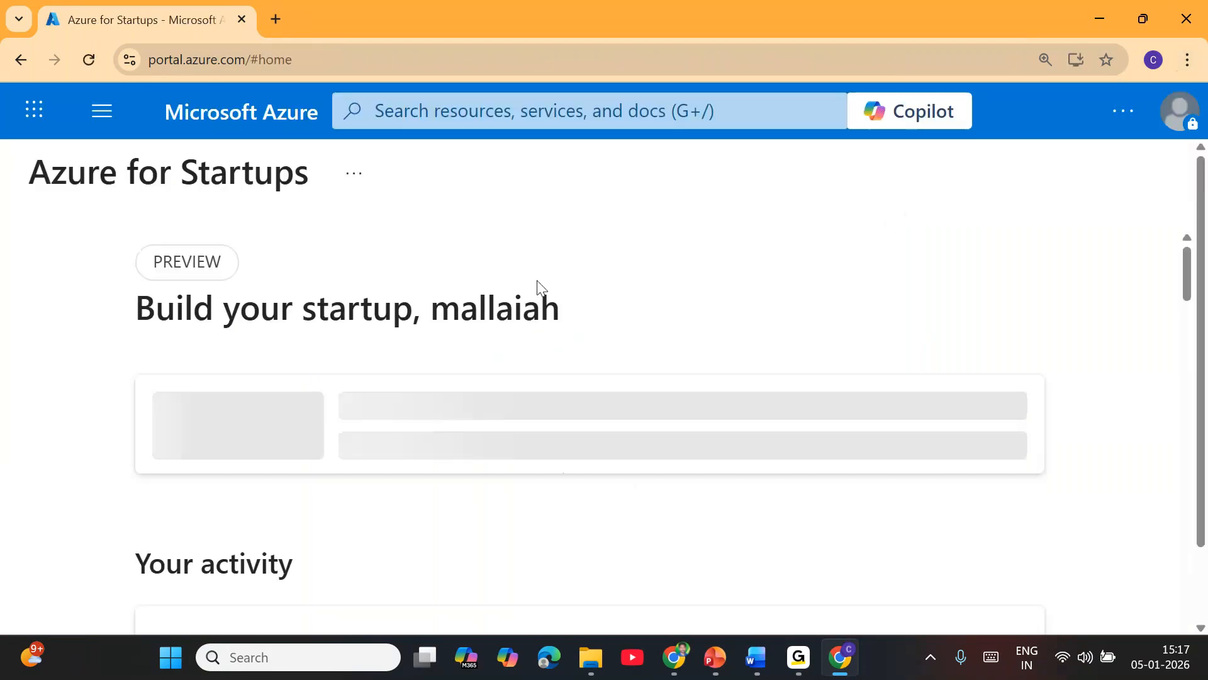
Step: Search the Azure portal for "subsc" and open the Subscriptions service to view the existing subscription
click(527, 102)
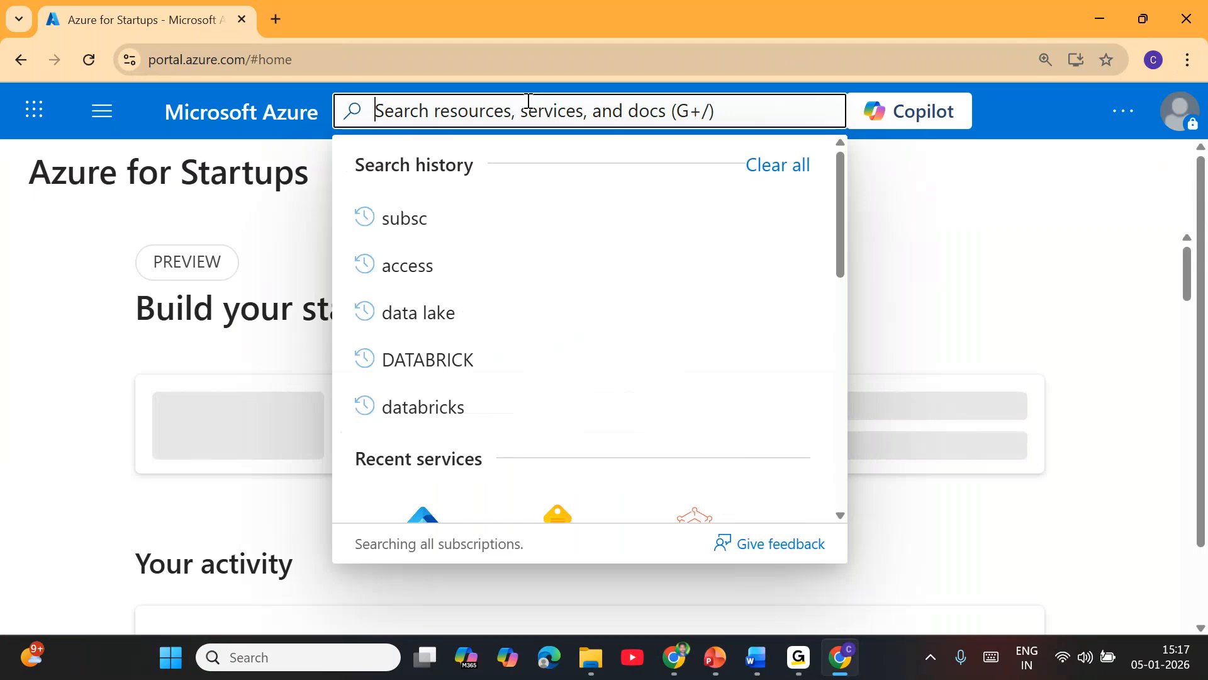
text(subsc)
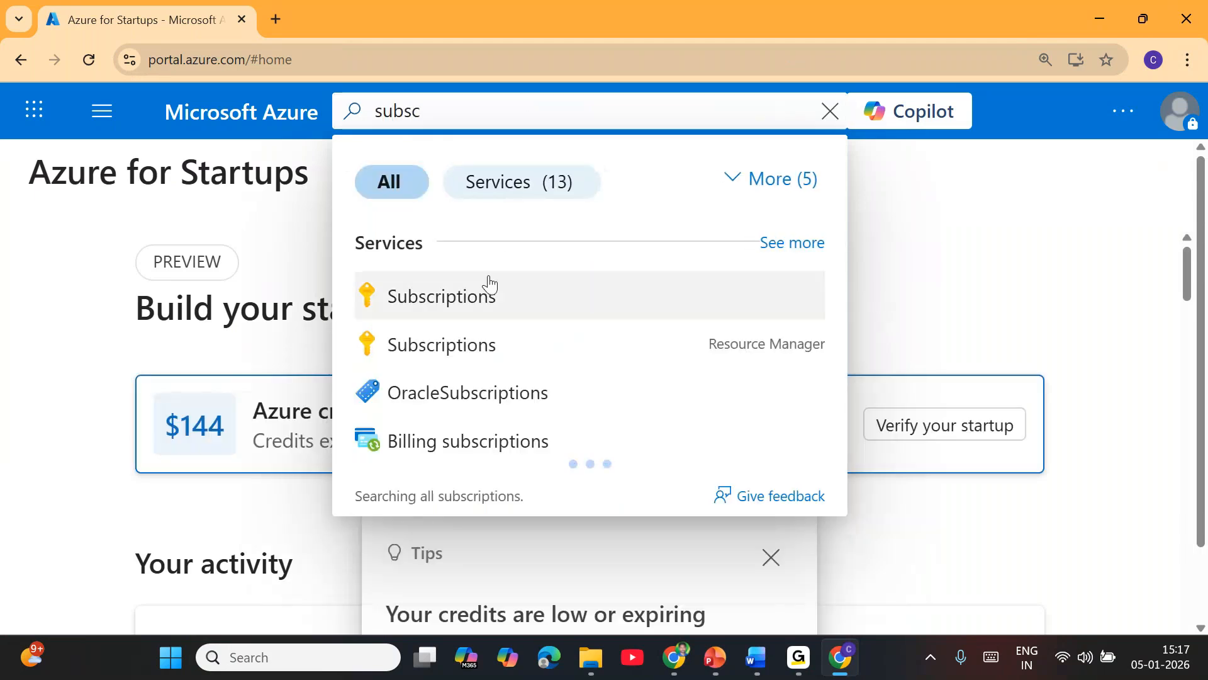
click(488, 282)
click(458, 116)
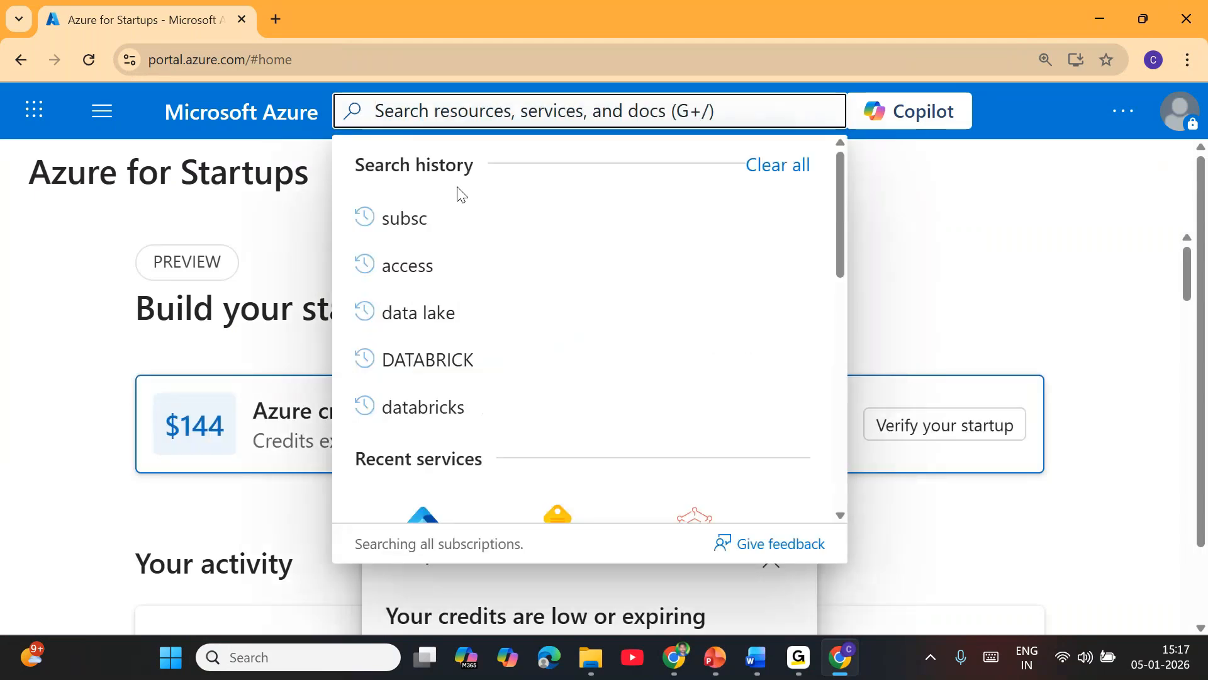
click(443, 217)
click(451, 297)
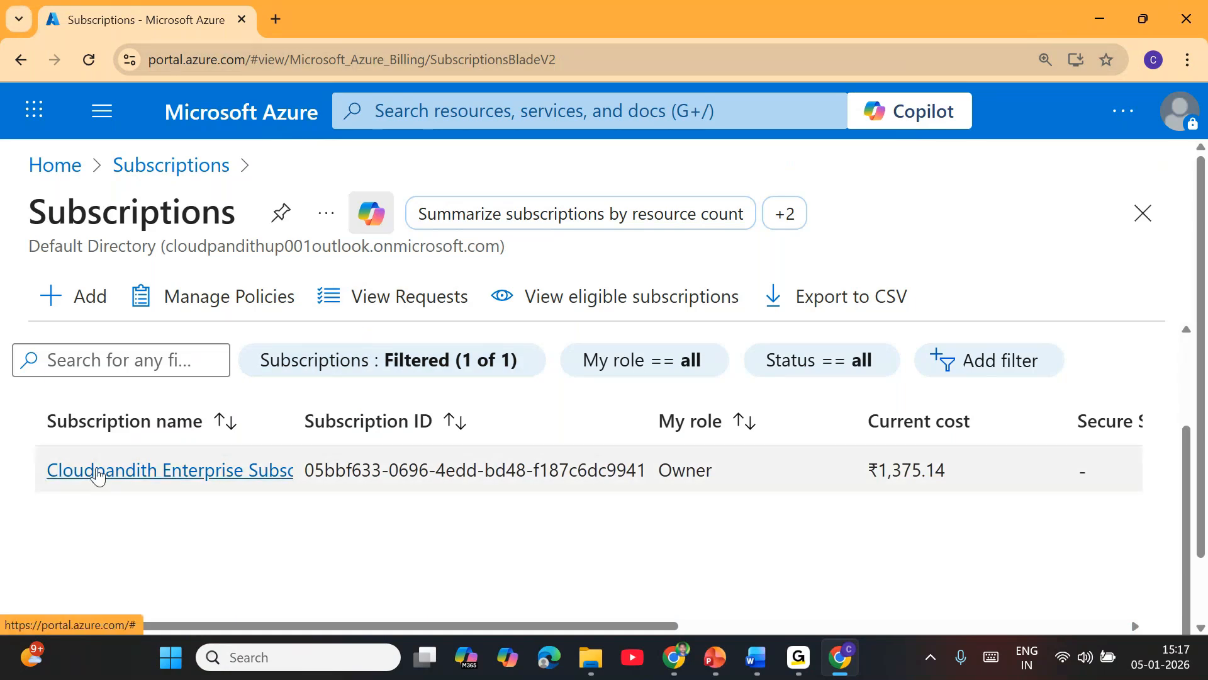
Step: Search the portal for "data fa", open Data factories and look through the list of existing data factories
click(501, 122)
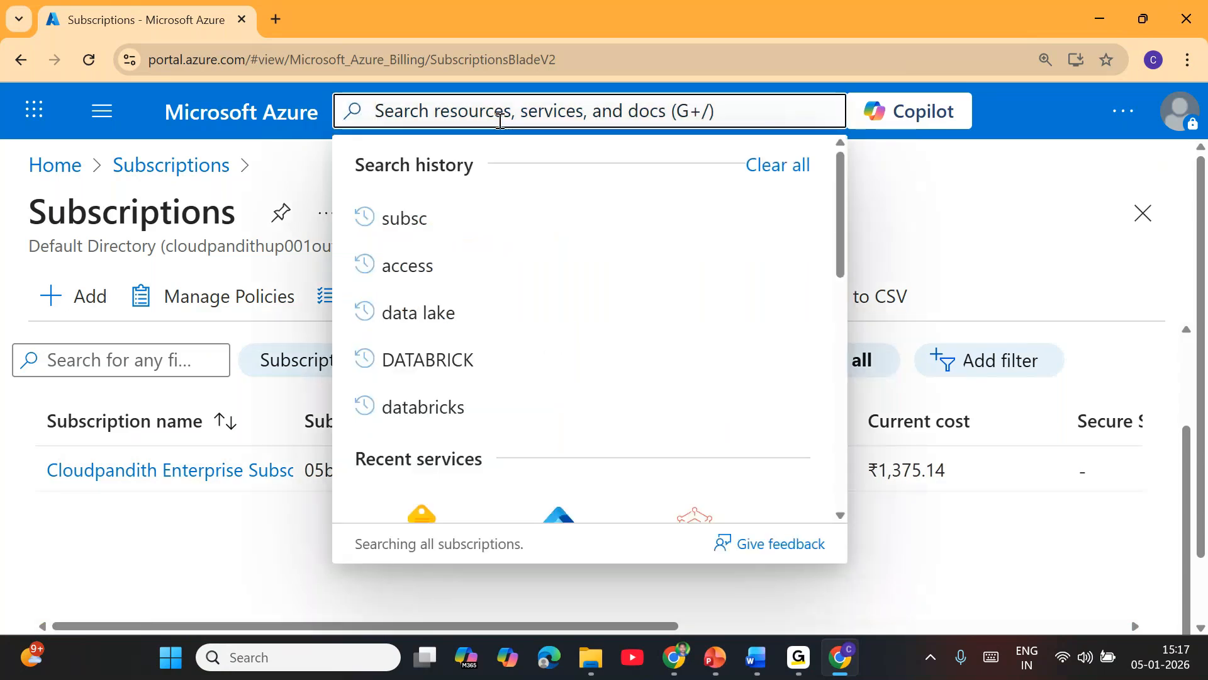
text(data fa)
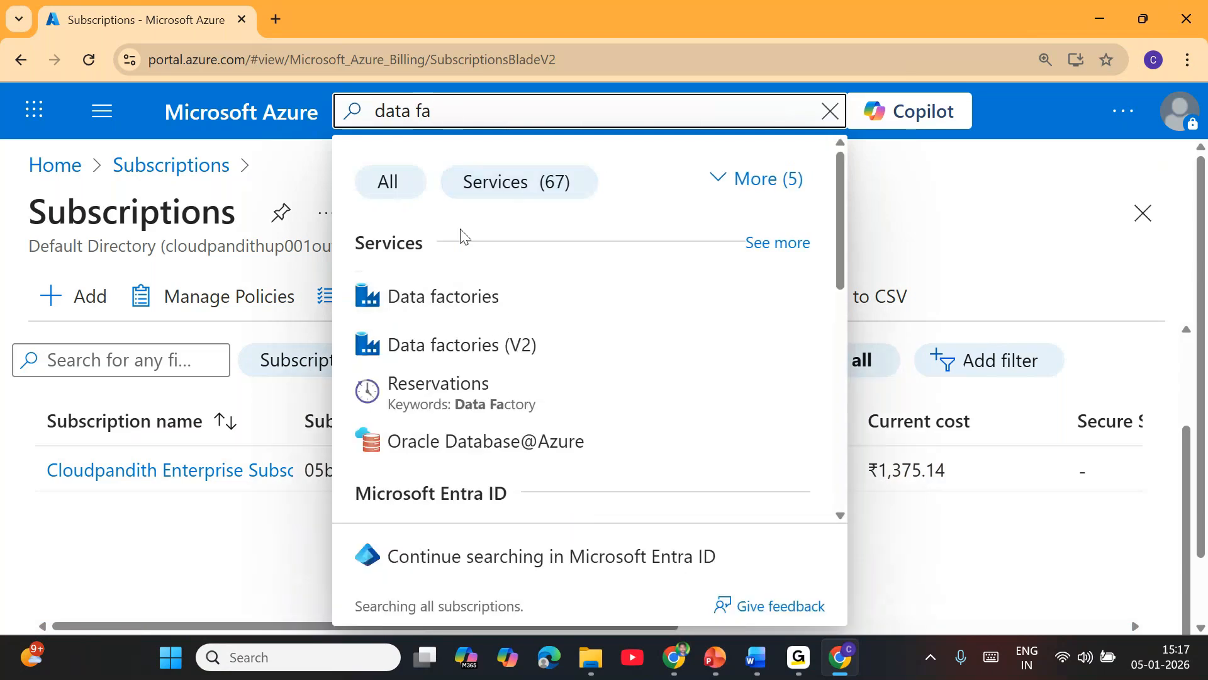
click(459, 292)
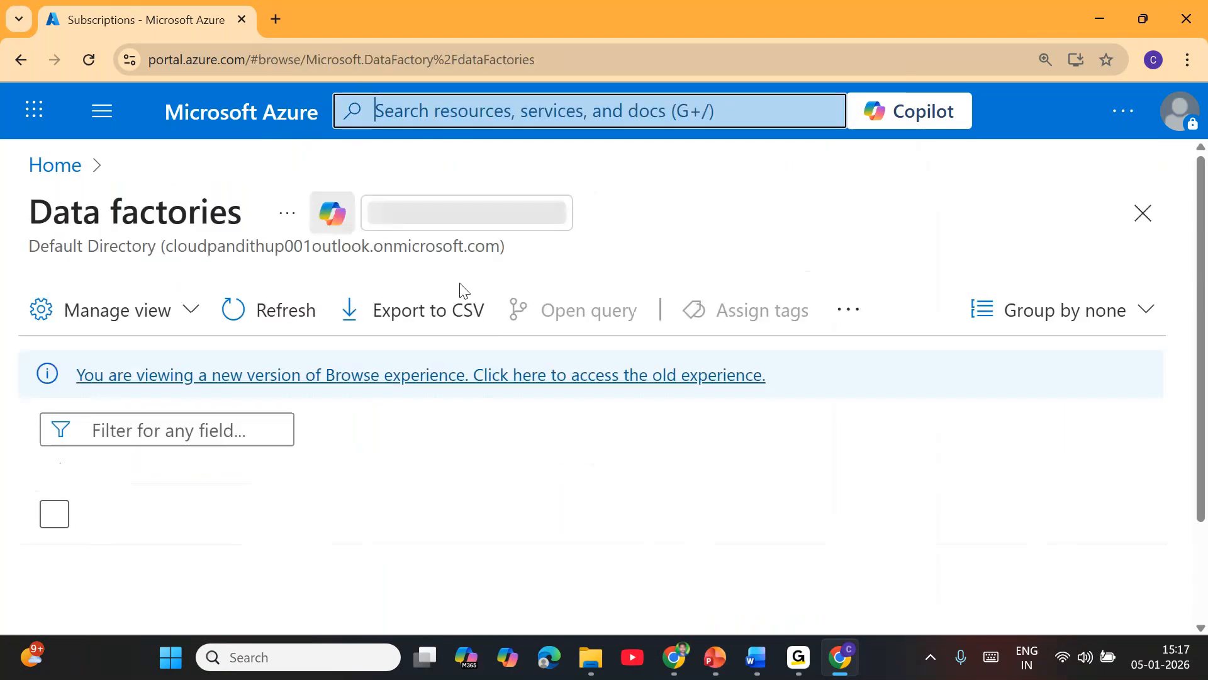
scroll(251, 504, down, 2)
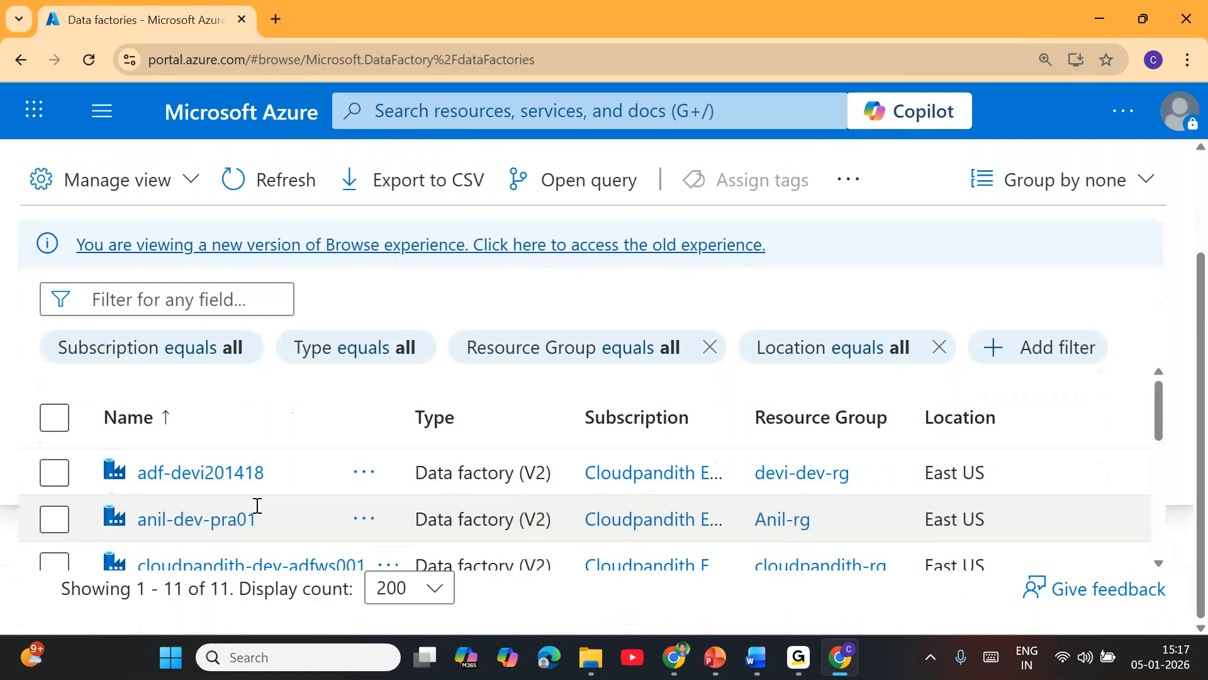
scroll(245, 499, down, 5)
scroll(246, 499, up, 5)
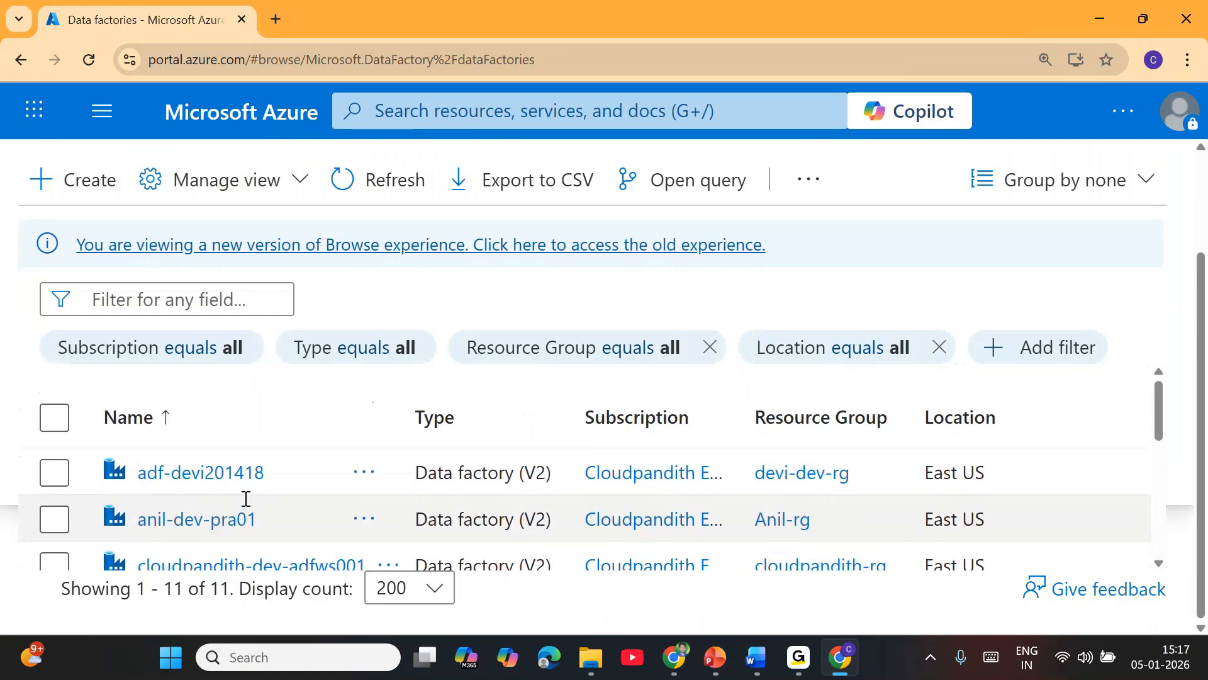
Step: Start creating a data factory under Cloudpandith Enterprise Subscription and add a new resource group named youtube-dev-rg
scroll(126, 334, up, 2)
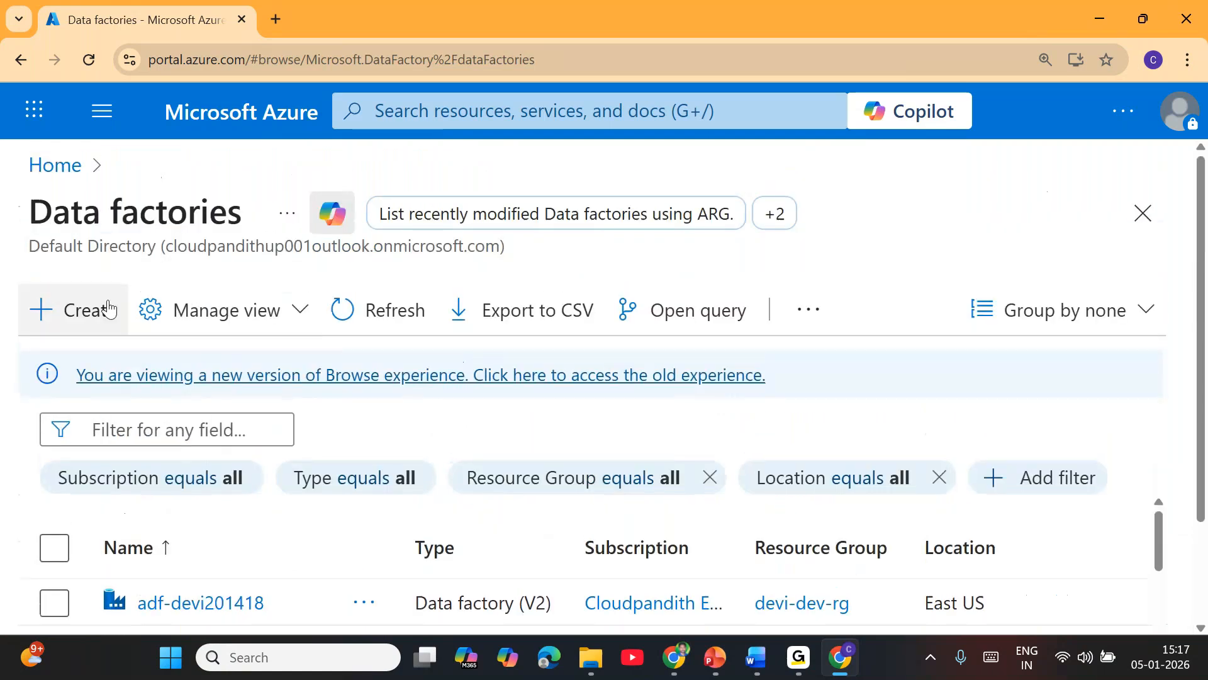
click(82, 327)
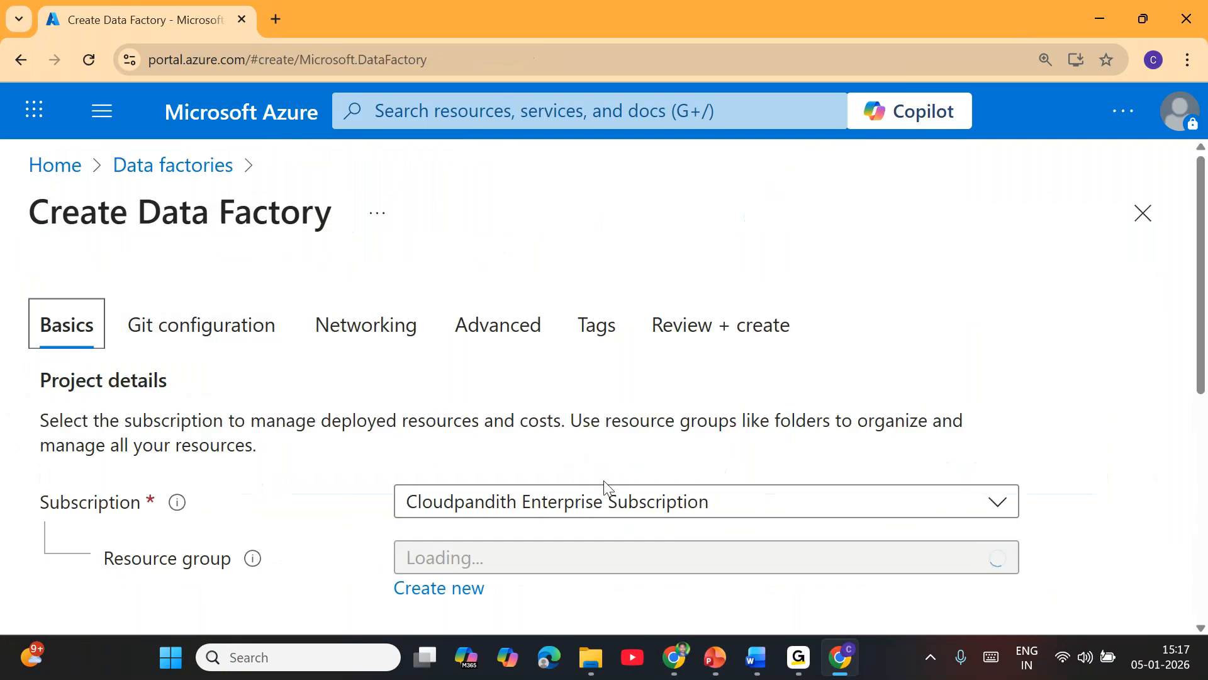
scroll(528, 378, down, 3)
click(529, 377)
click(440, 399)
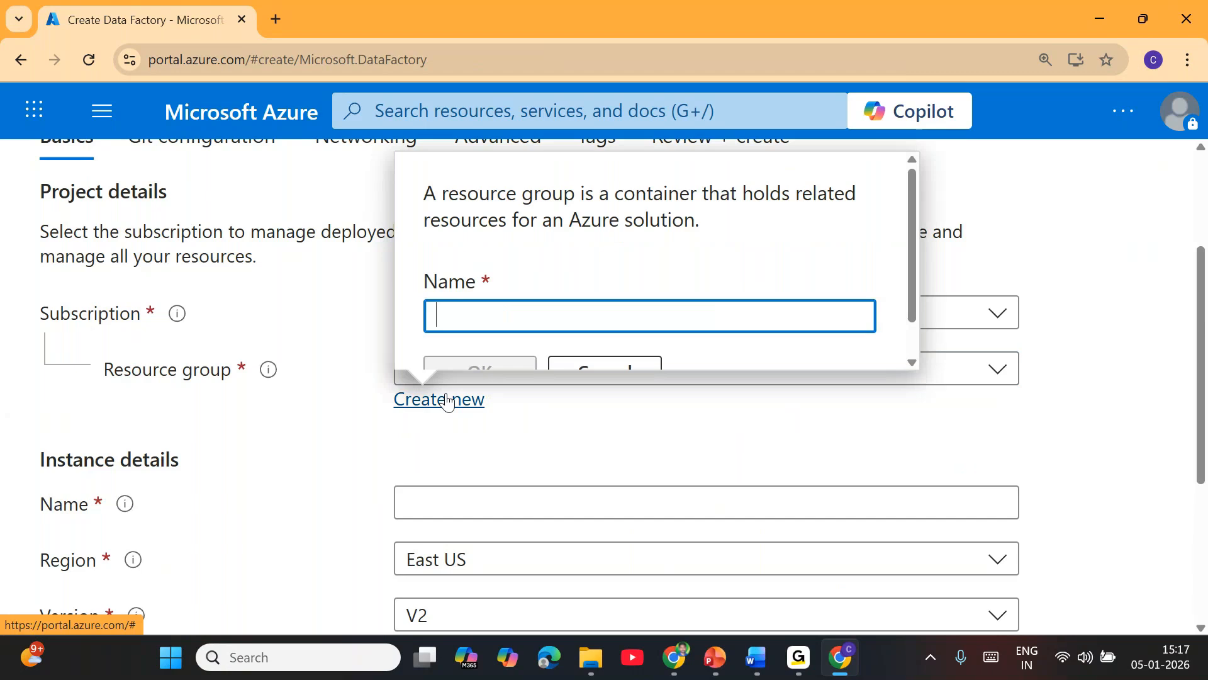
text(youtube-dev-rg)
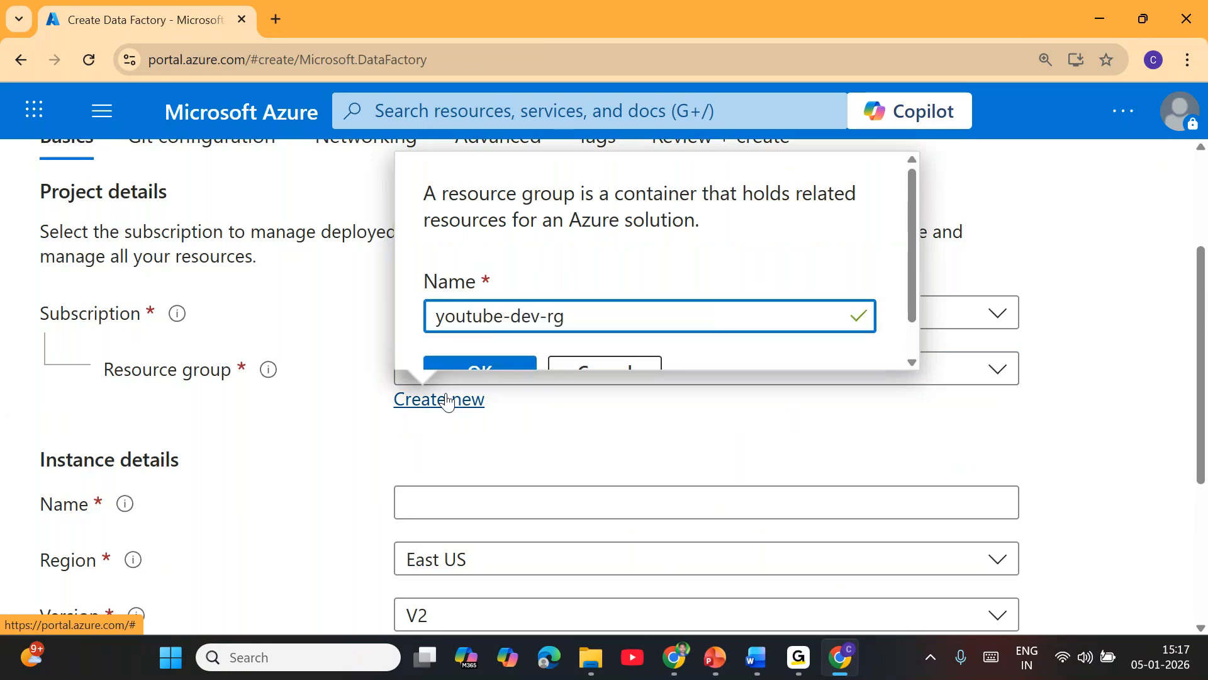
click(500, 363)
Step: Name the data factory instance cloudpandith-youtube-dev-001 and check the parts of the name
scroll(566, 390, down, 4)
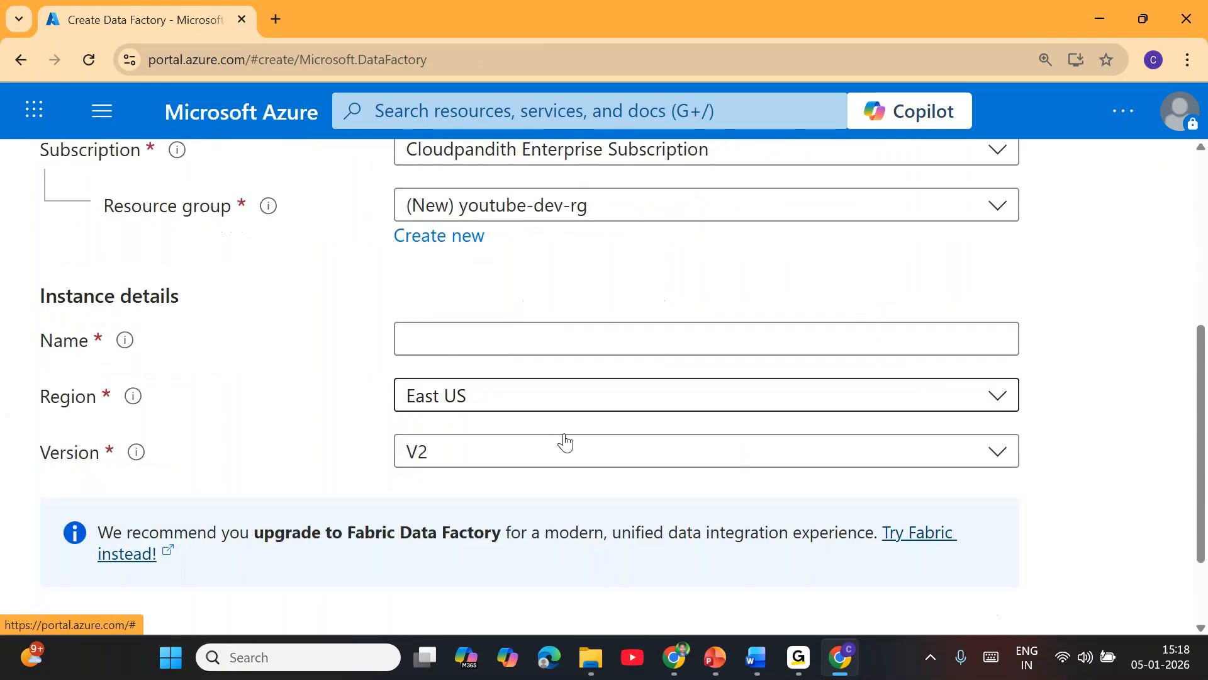
scroll(564, 435, up, 3)
click(510, 418)
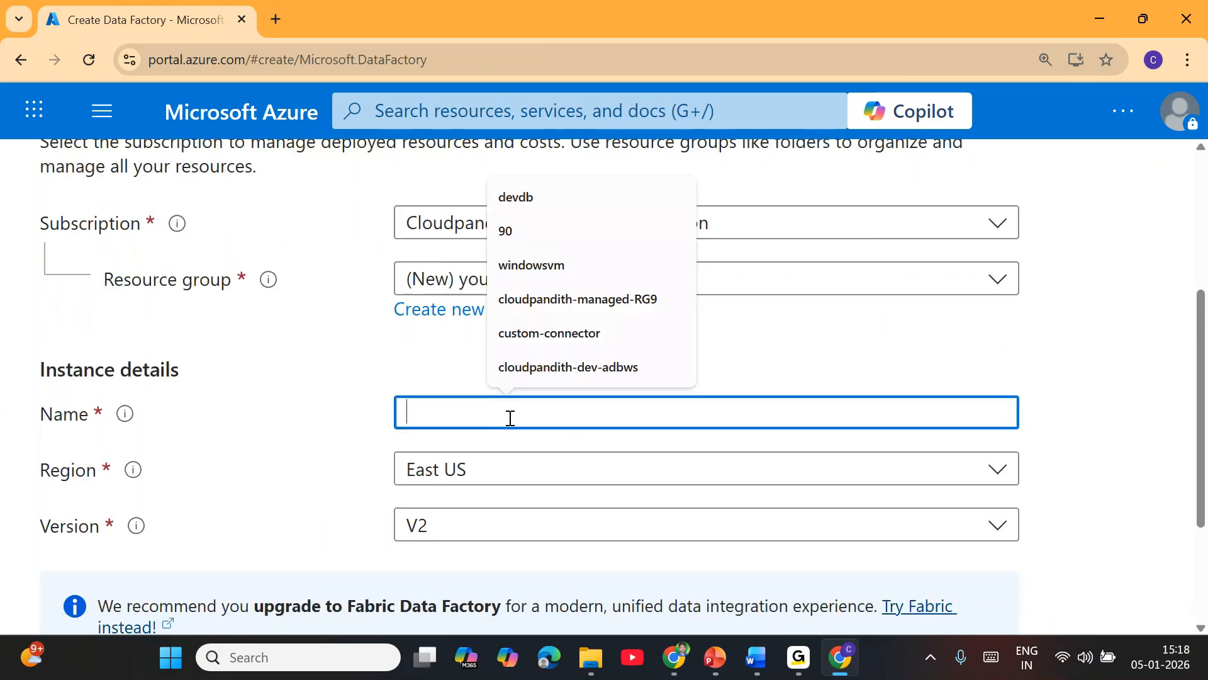
text(cloudpandith)
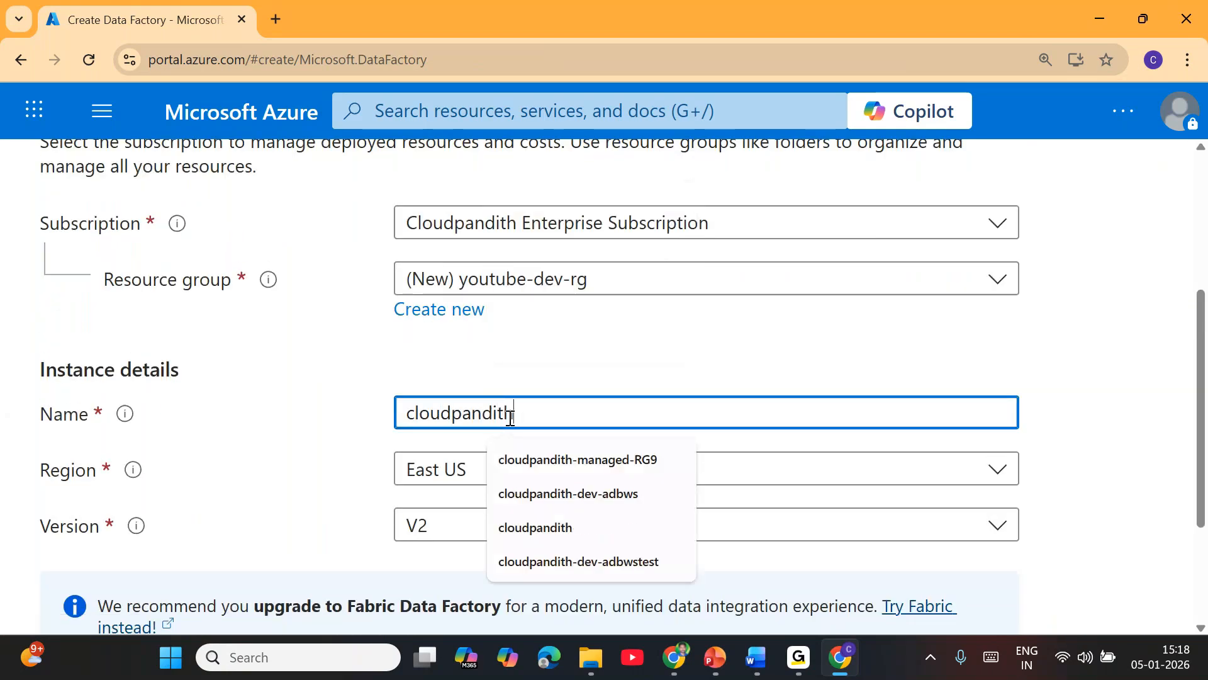
text(-youtube-dev-001)
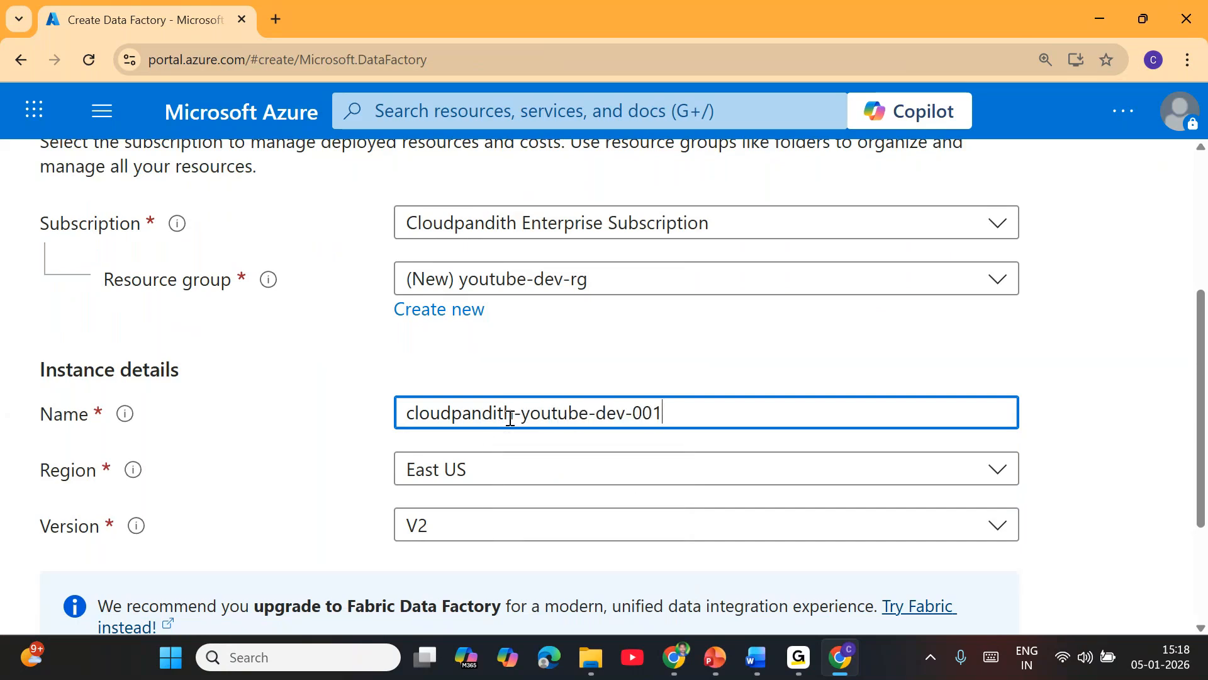
double_click(489, 414)
click(566, 412)
double_click(582, 415)
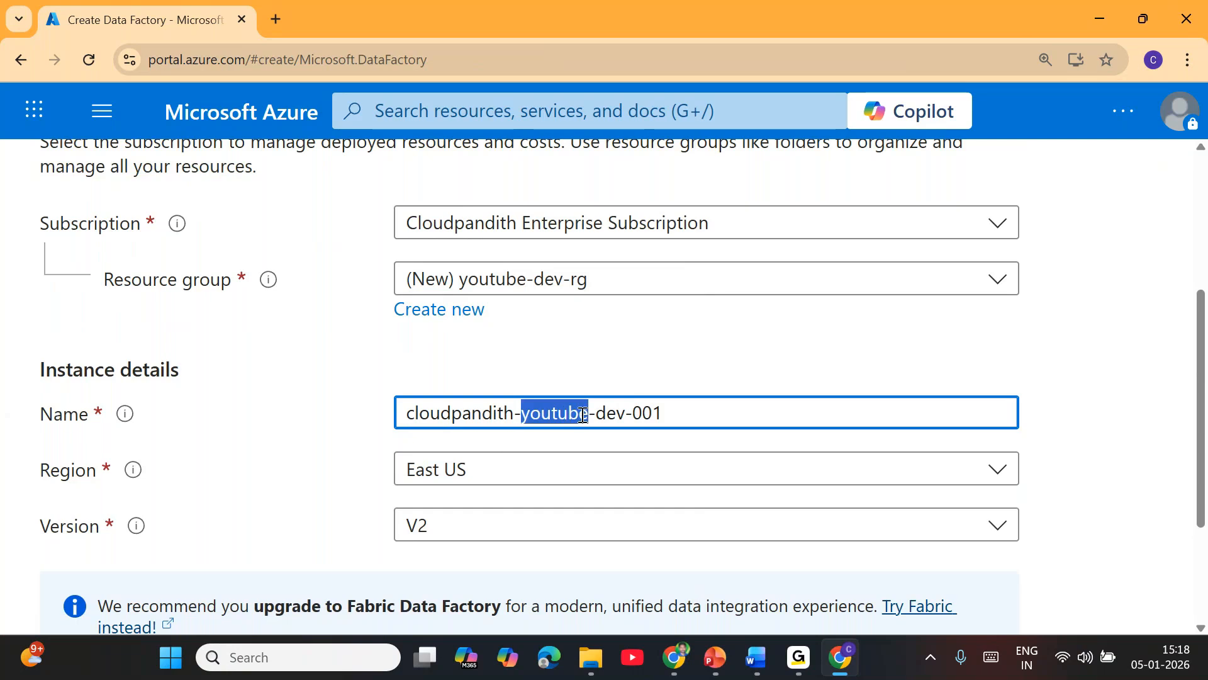
double_click(626, 414)
drag(669, 421, 637, 415)
click(632, 382)
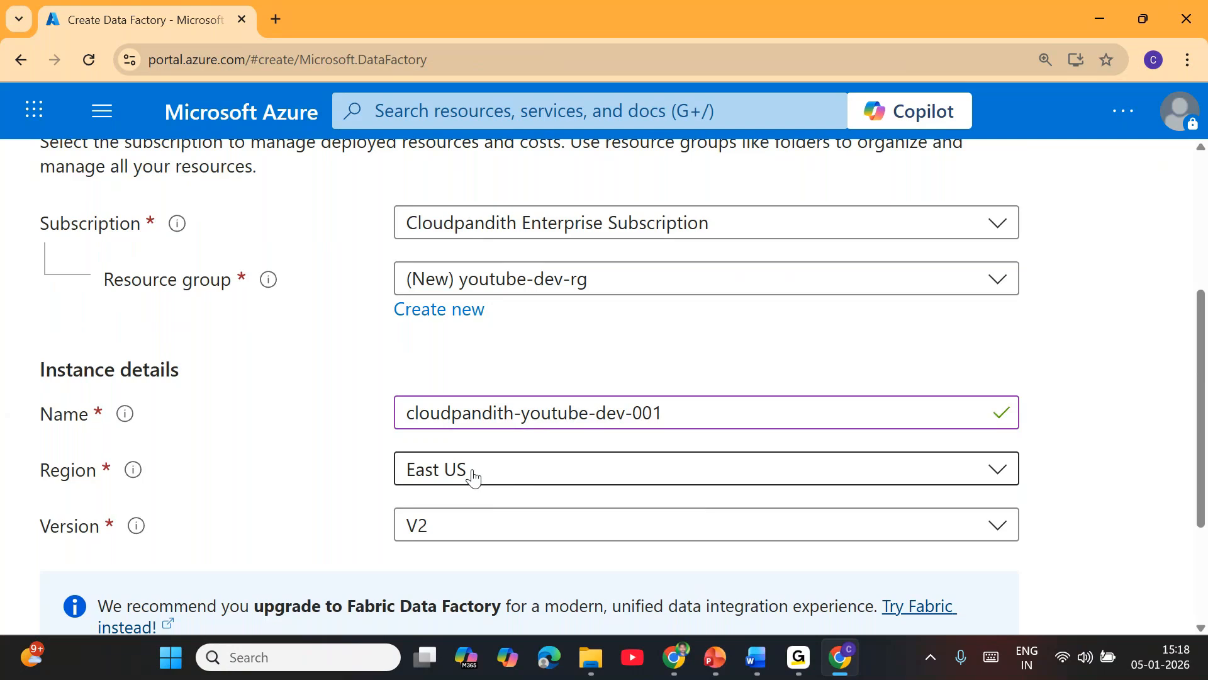
Step: Review the data factory's basics and networking summary and create it
scroll(361, 515, down, 3)
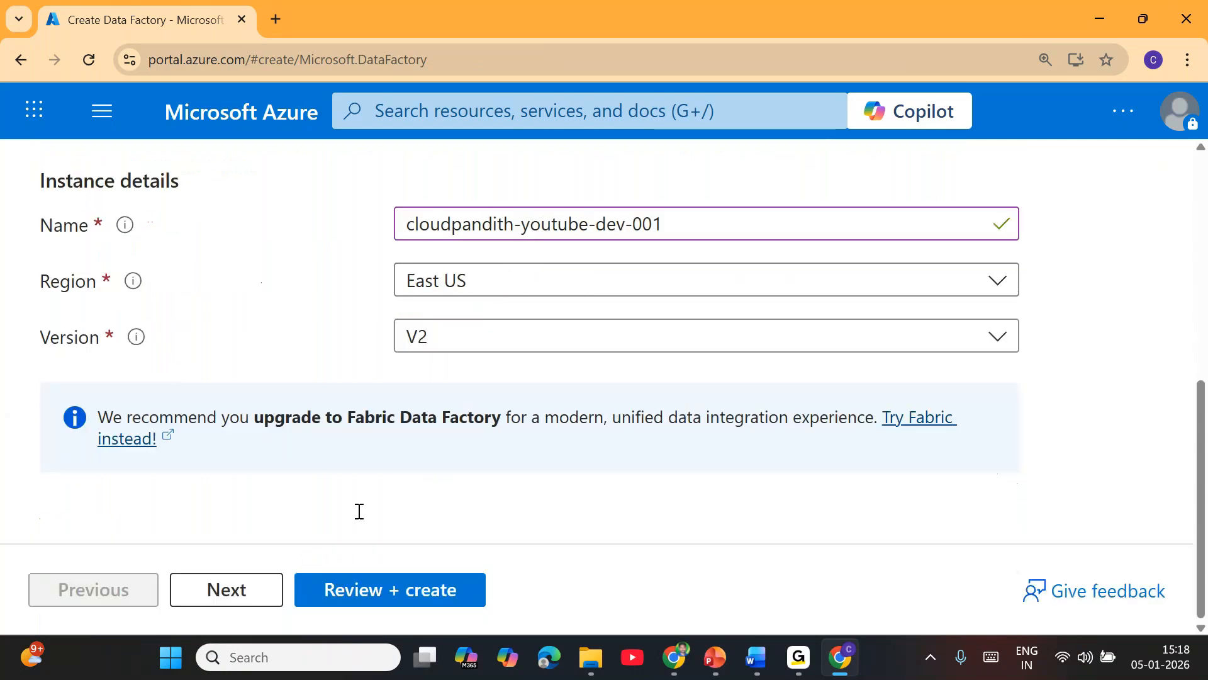
click(415, 603)
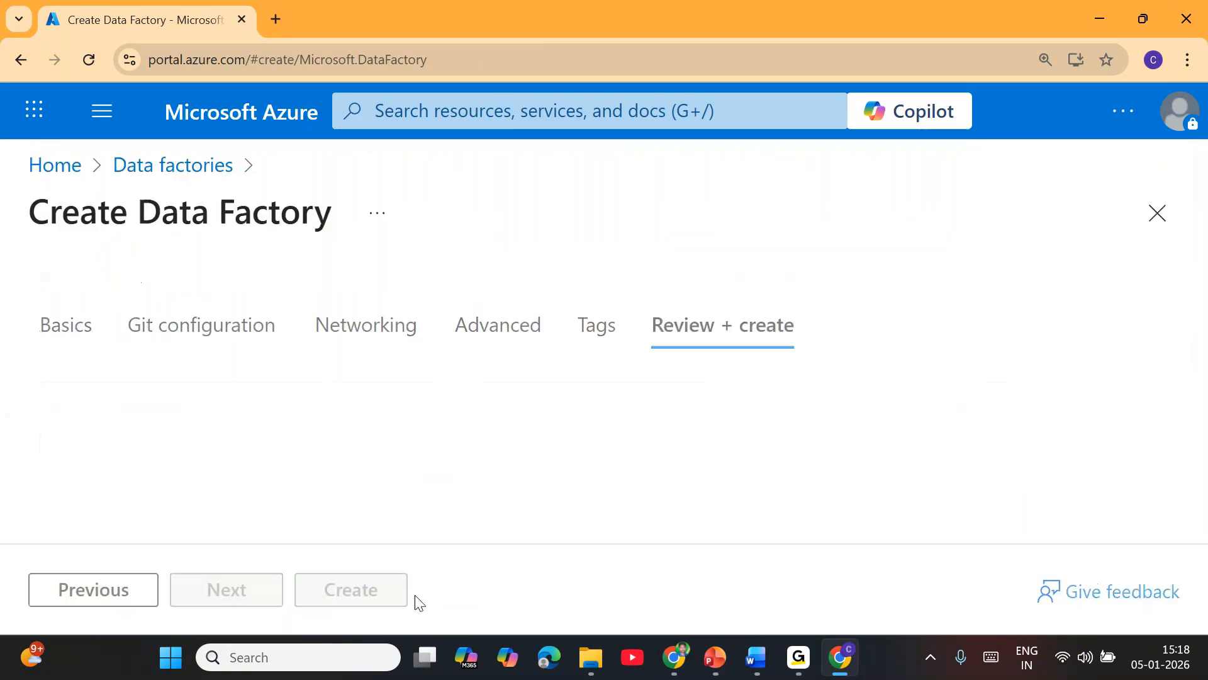
scroll(411, 467, down, 4)
scroll(411, 467, up, 3)
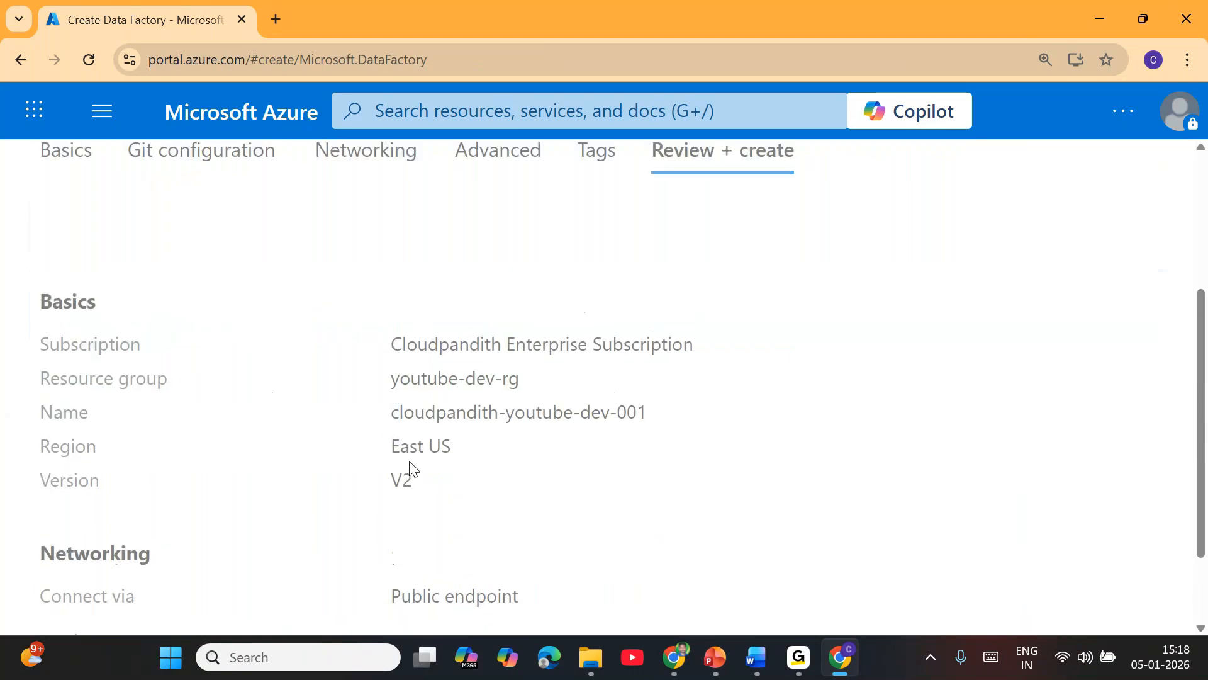
scroll(411, 467, down, 4)
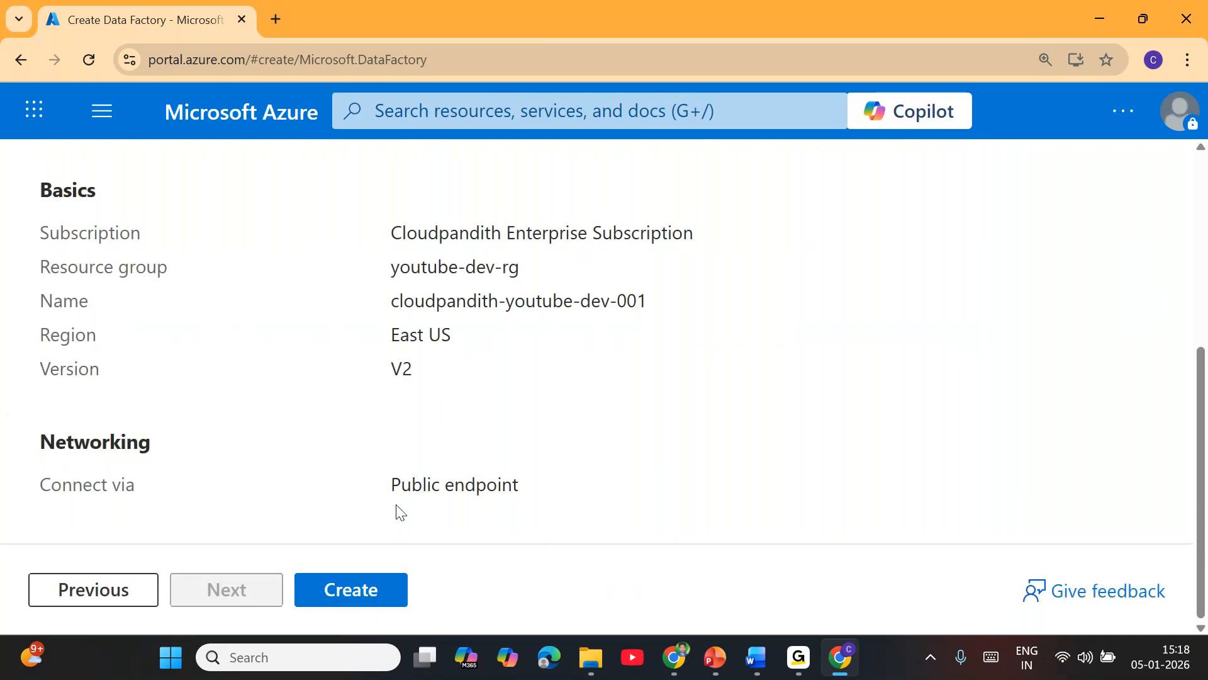
click(371, 572)
scroll(718, 436, up, 5)
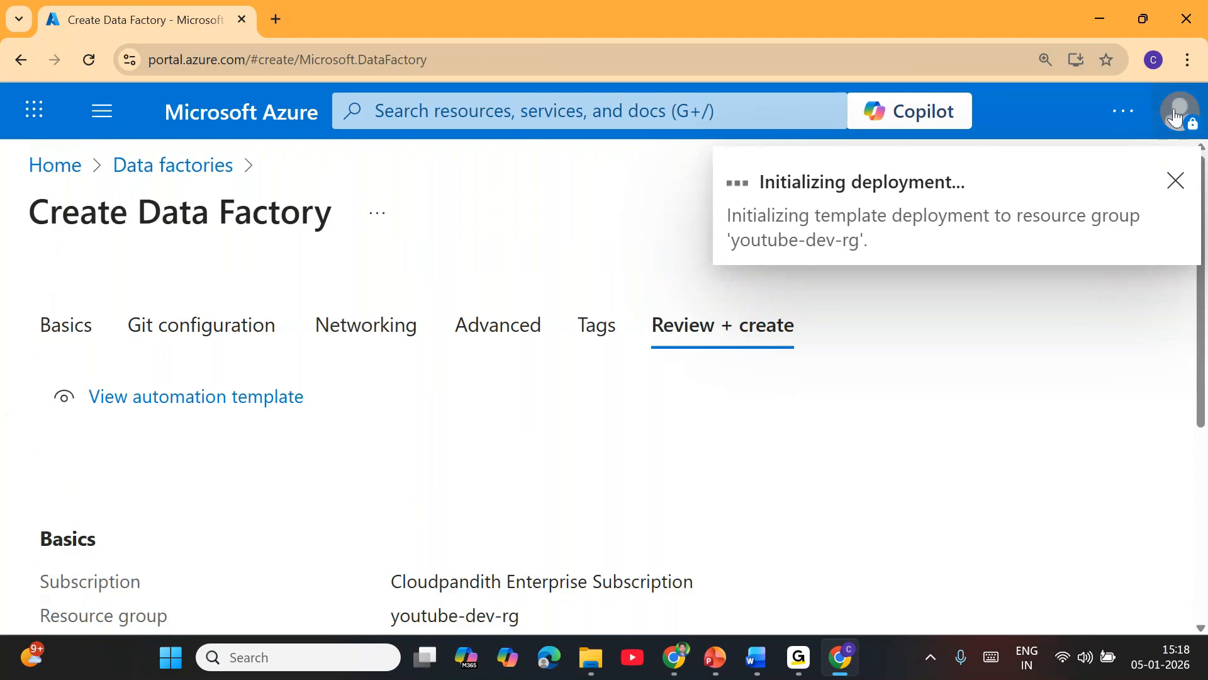
Step: Reduce the Azure portal page's browser zoom to 100%
click(1198, 69)
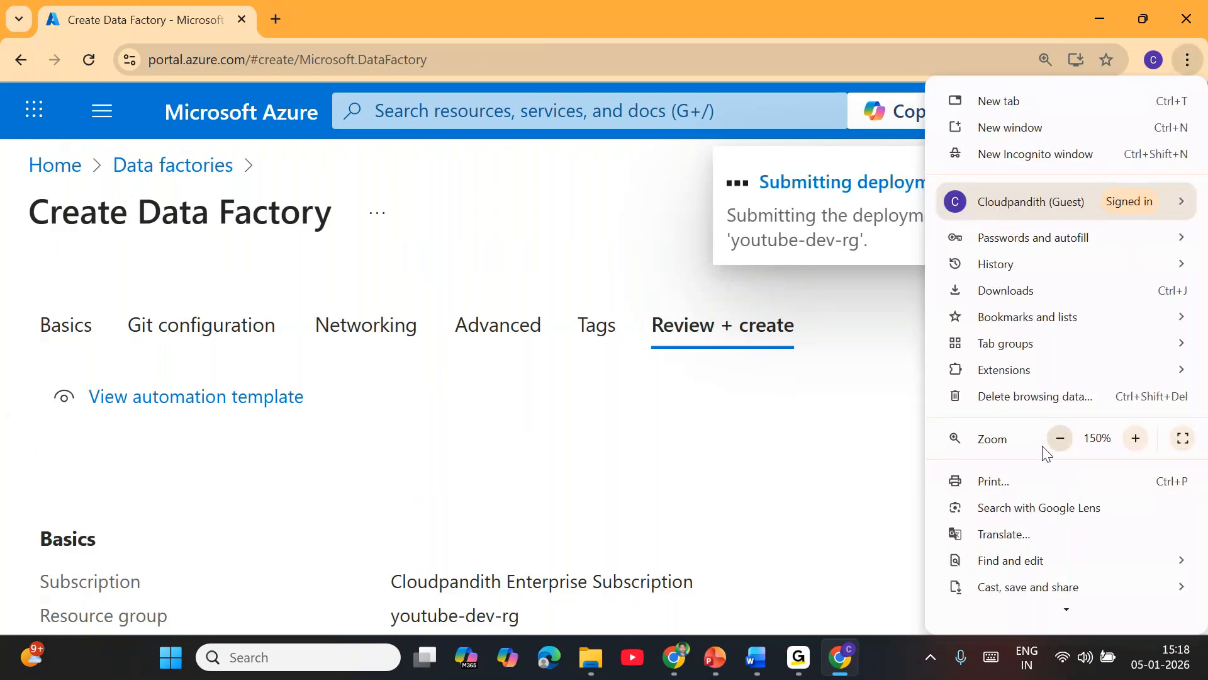
click(1061, 439)
click(1061, 439)
click(1061, 438)
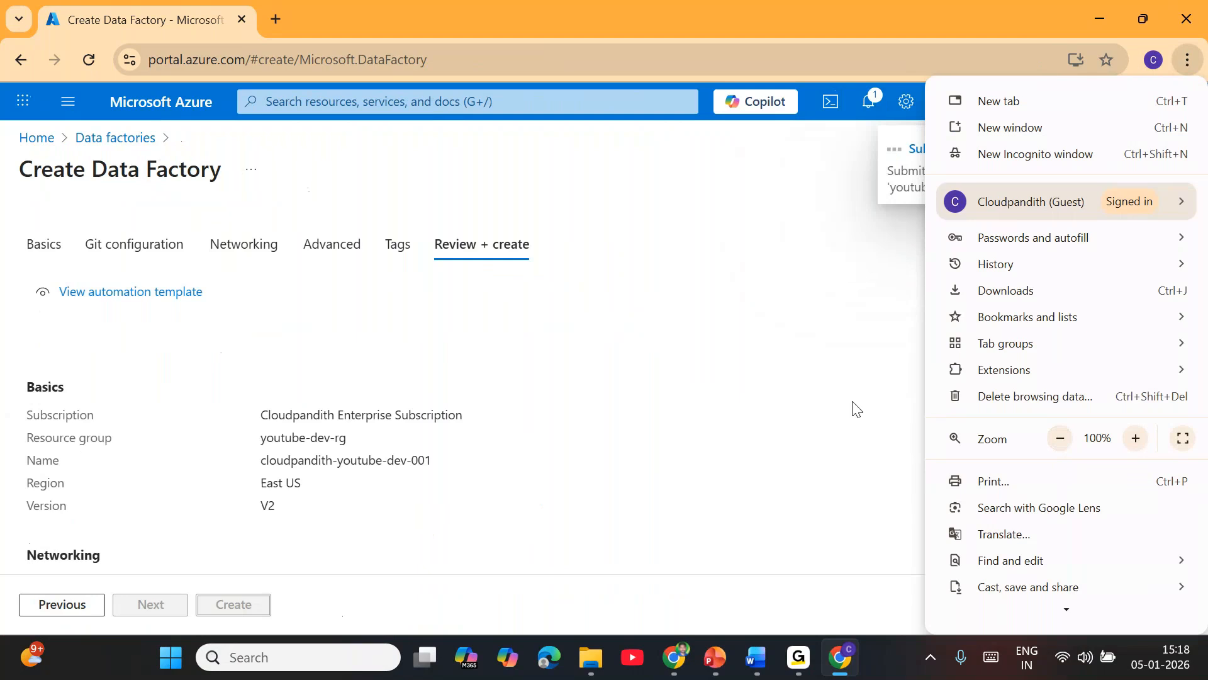
click(723, 372)
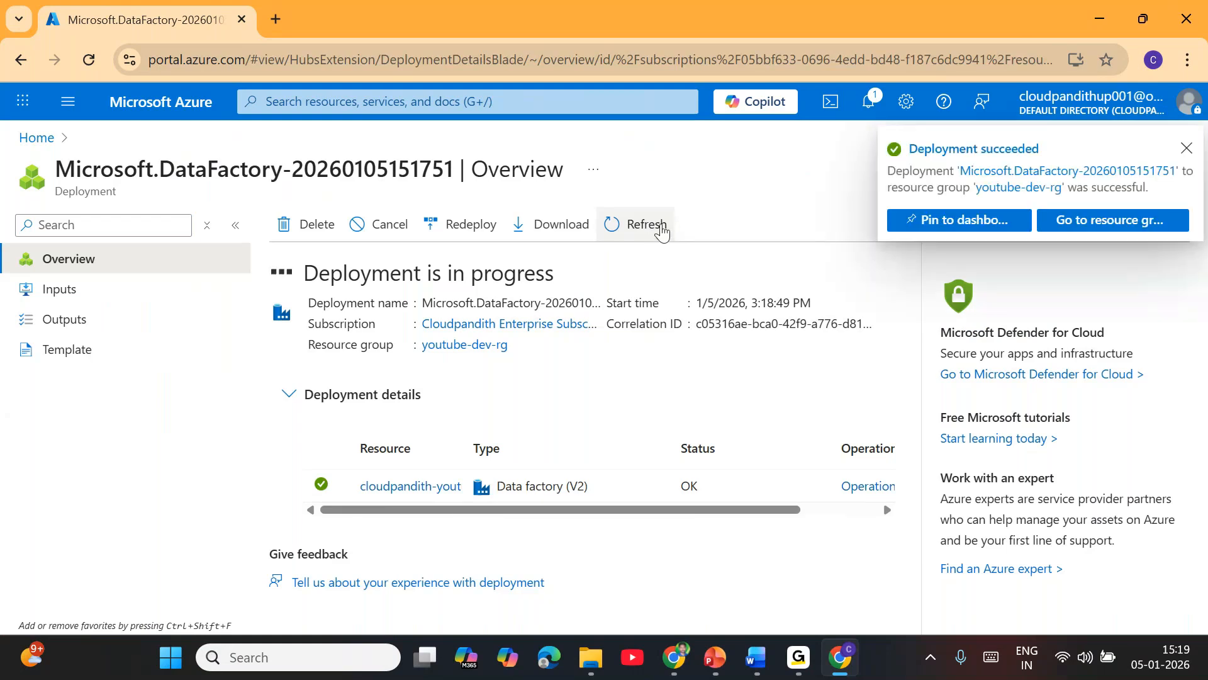
Step: Refresh the deployment status, then open the youtube-dev-rg resource group and refresh its resource list
click(658, 232)
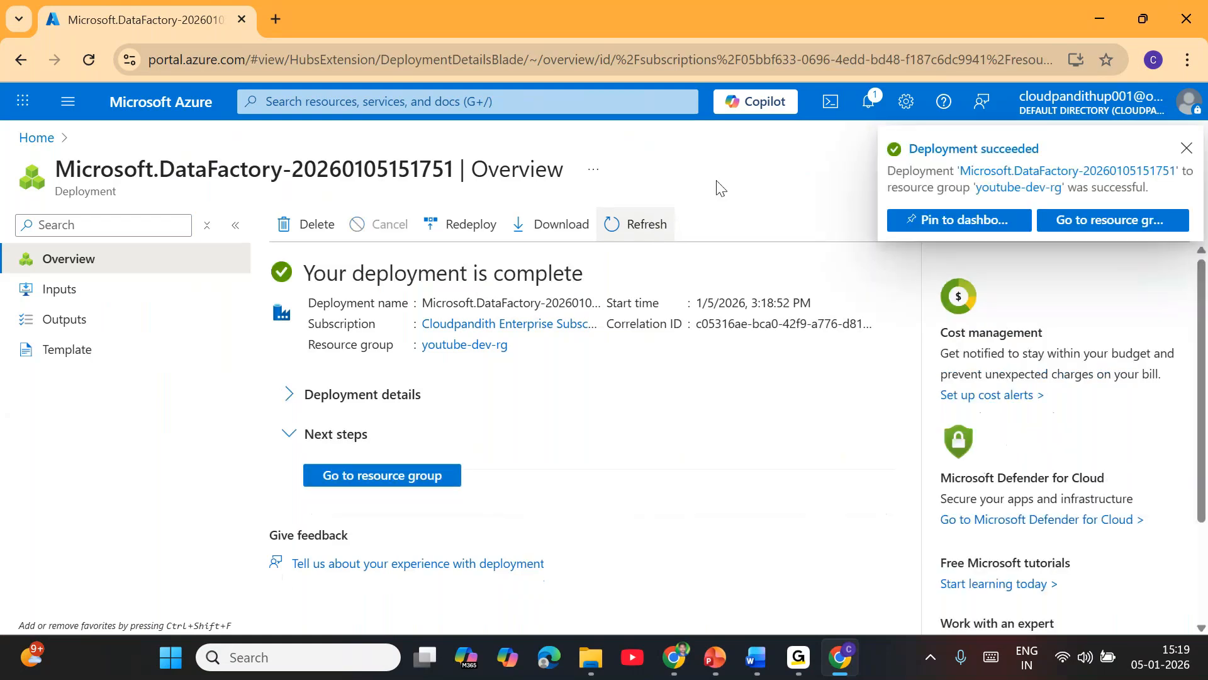
click(391, 484)
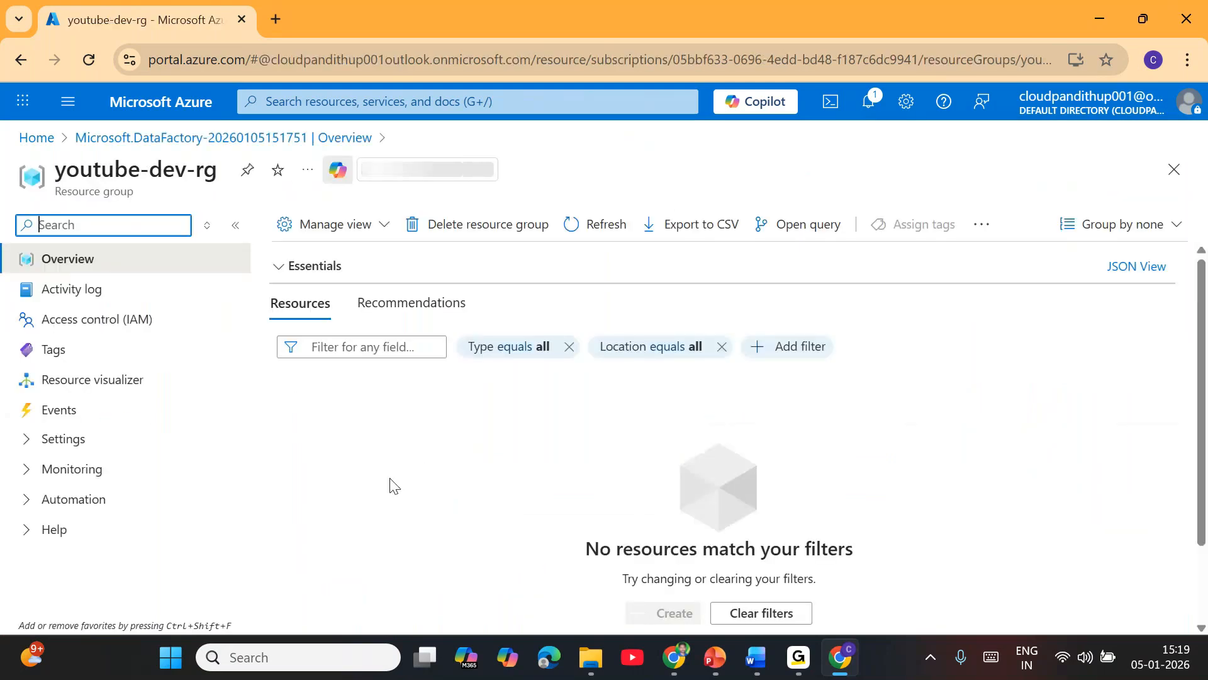
click(598, 225)
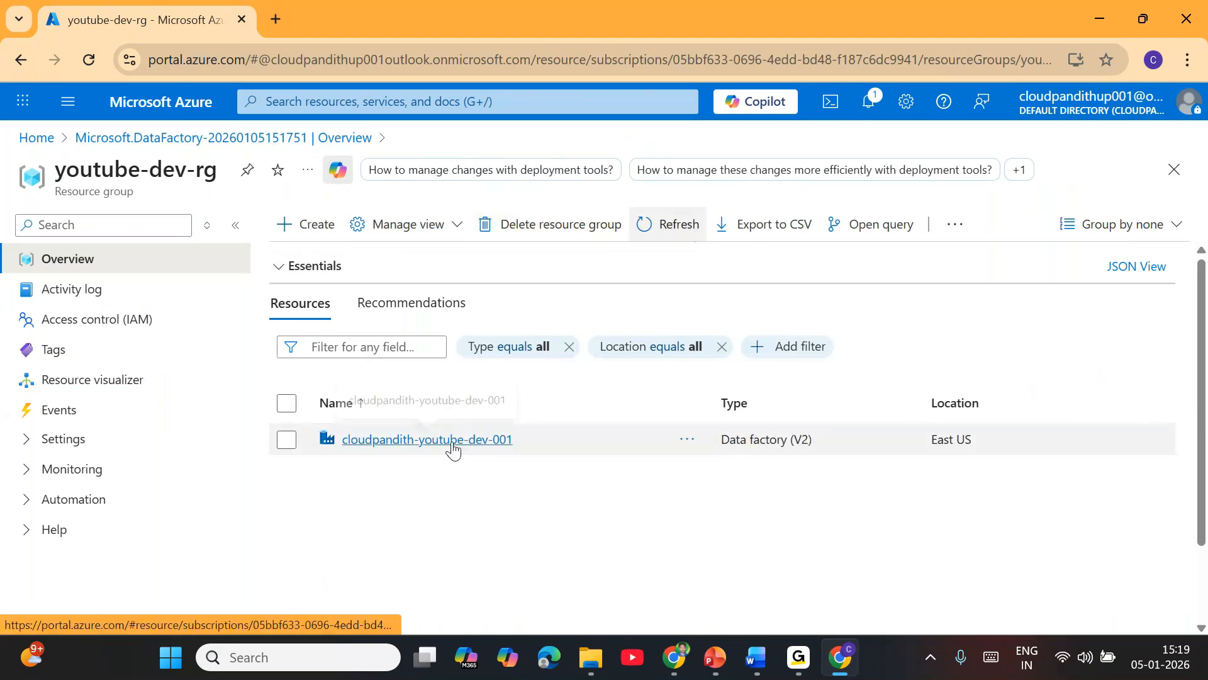
Step: Open the cloudpandith-youtube-dev-001 data factory and launch its Azure Data Factory Studio, checking the adf.azure.com address
click(454, 443)
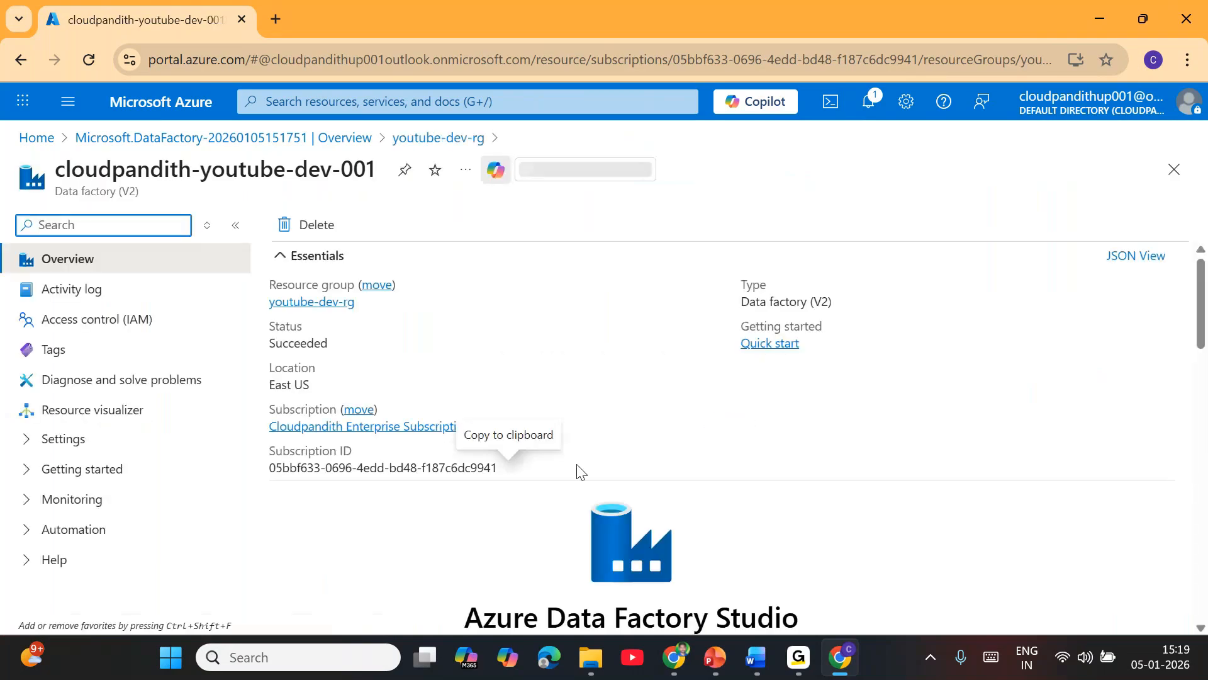
scroll(609, 451, down, 5)
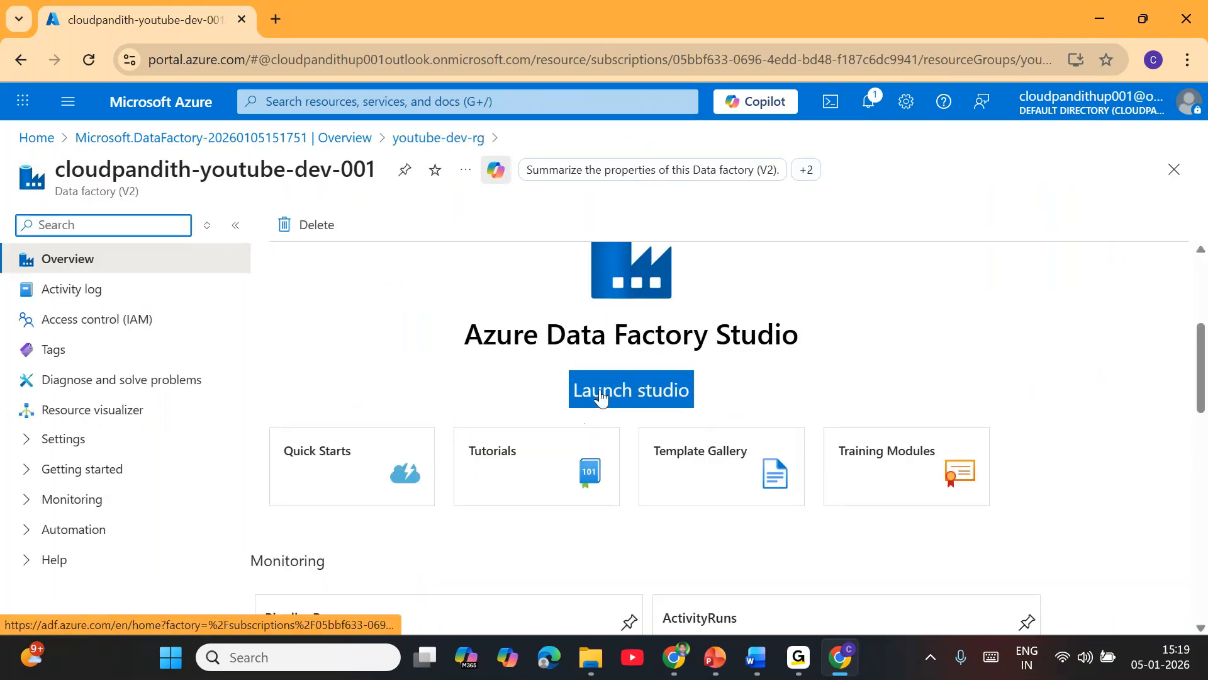
click(601, 396)
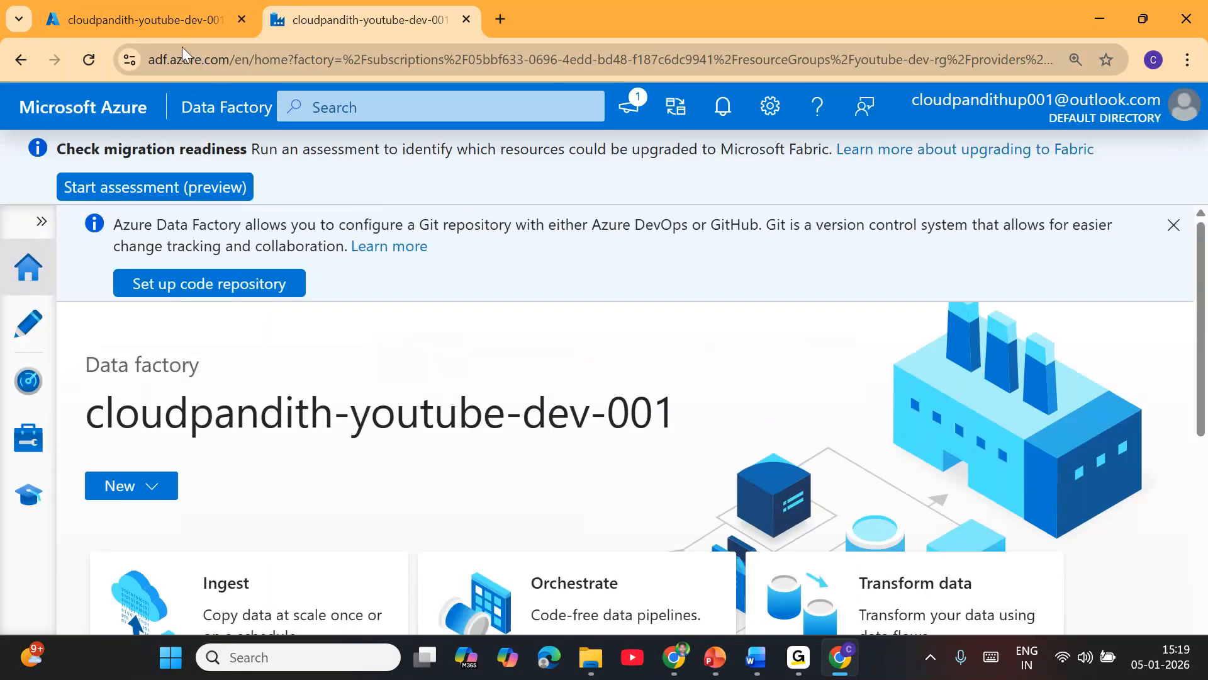
drag(159, 59, 231, 63)
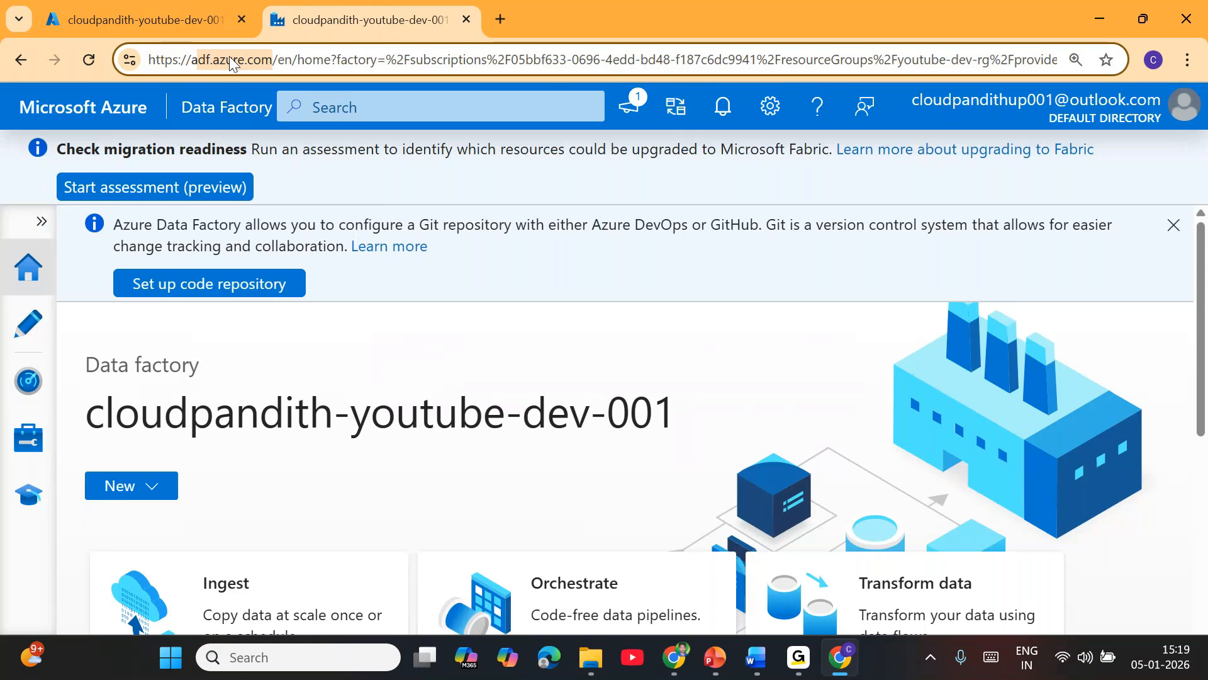
click(537, 189)
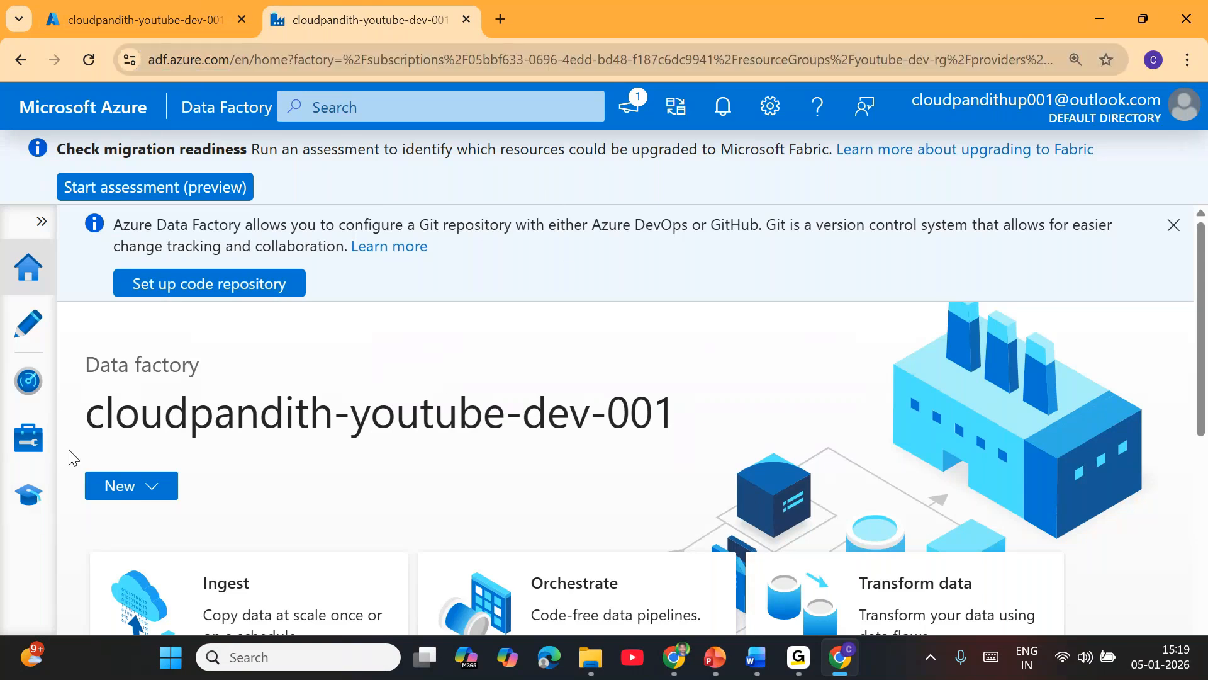
Step: Create a new pipeline in the studio's authoring area and hide its properties pane
click(29, 327)
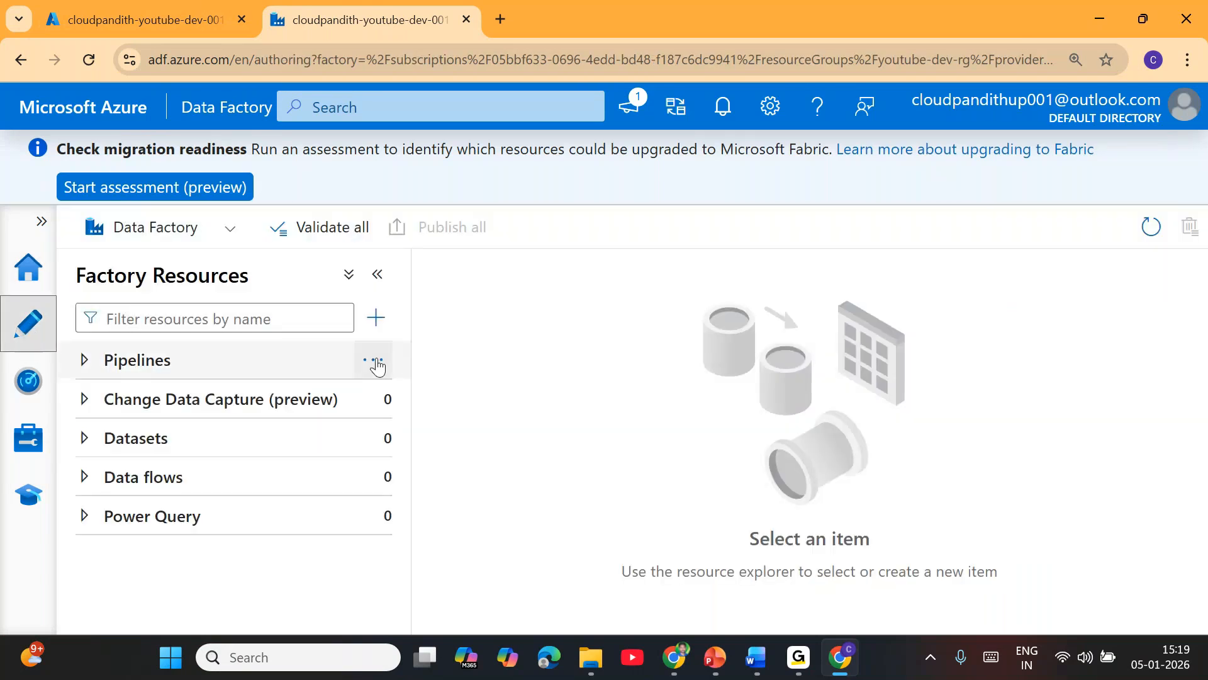
click(378, 361)
click(422, 410)
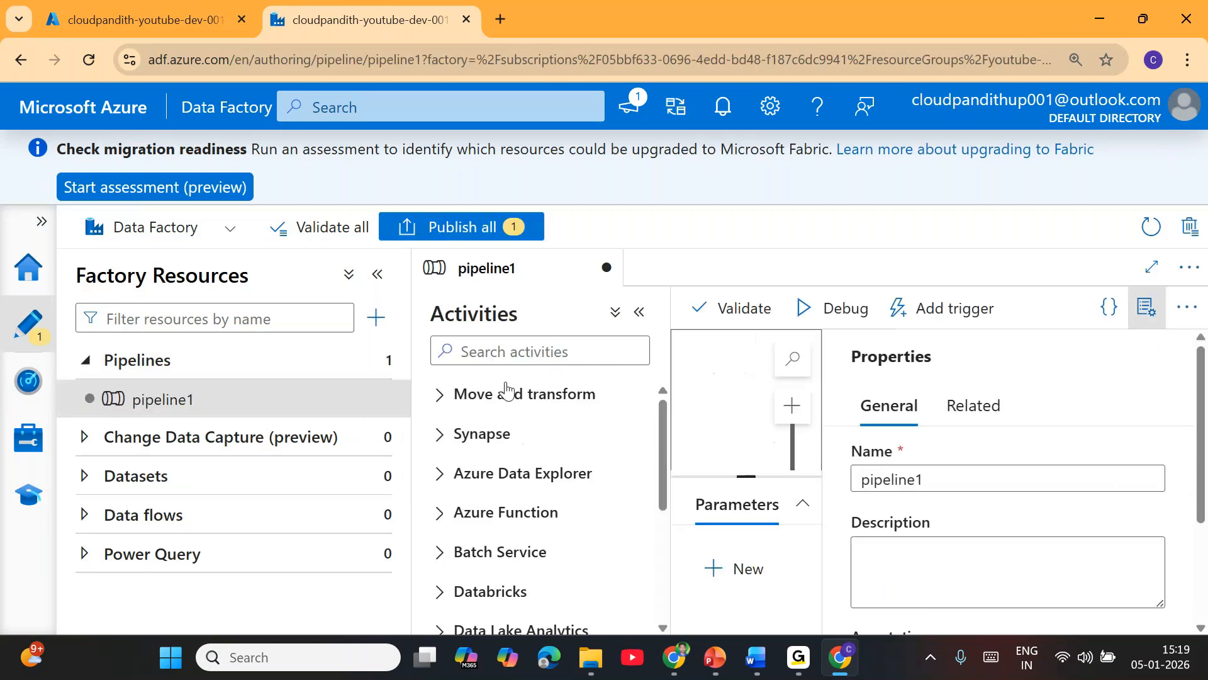
click(1151, 313)
Step: Reduce the Data Factory Studio page's browser zoom to 100%
click(1188, 60)
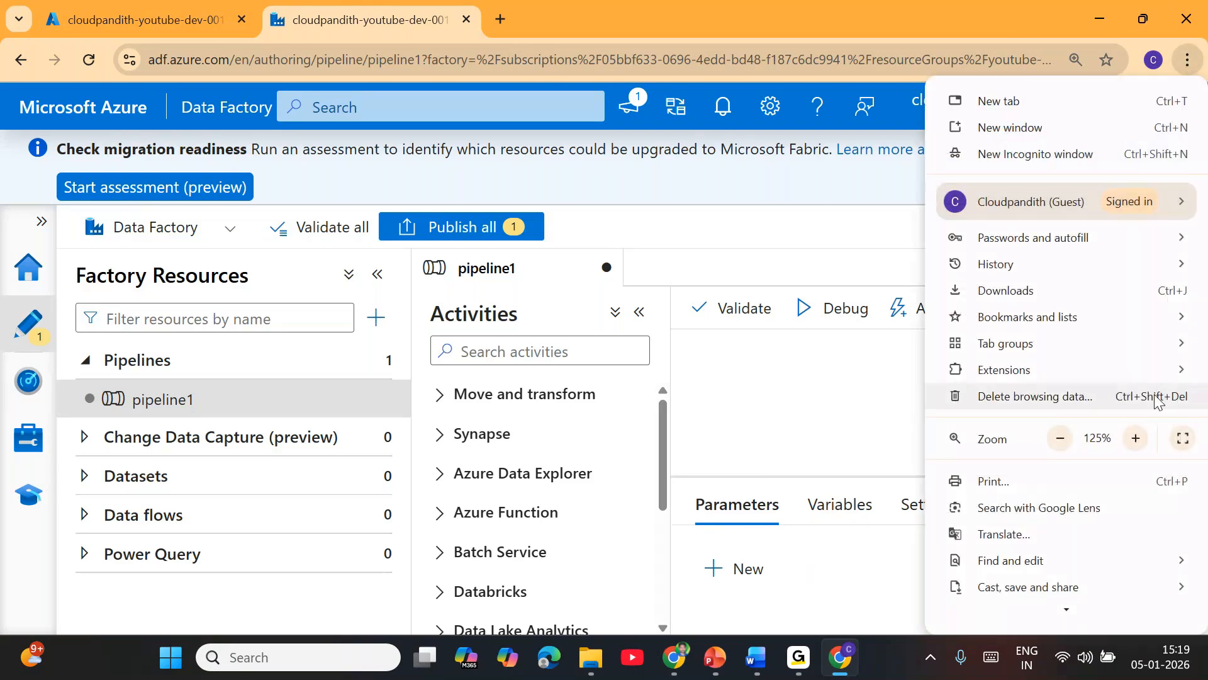
click(1061, 438)
click(771, 405)
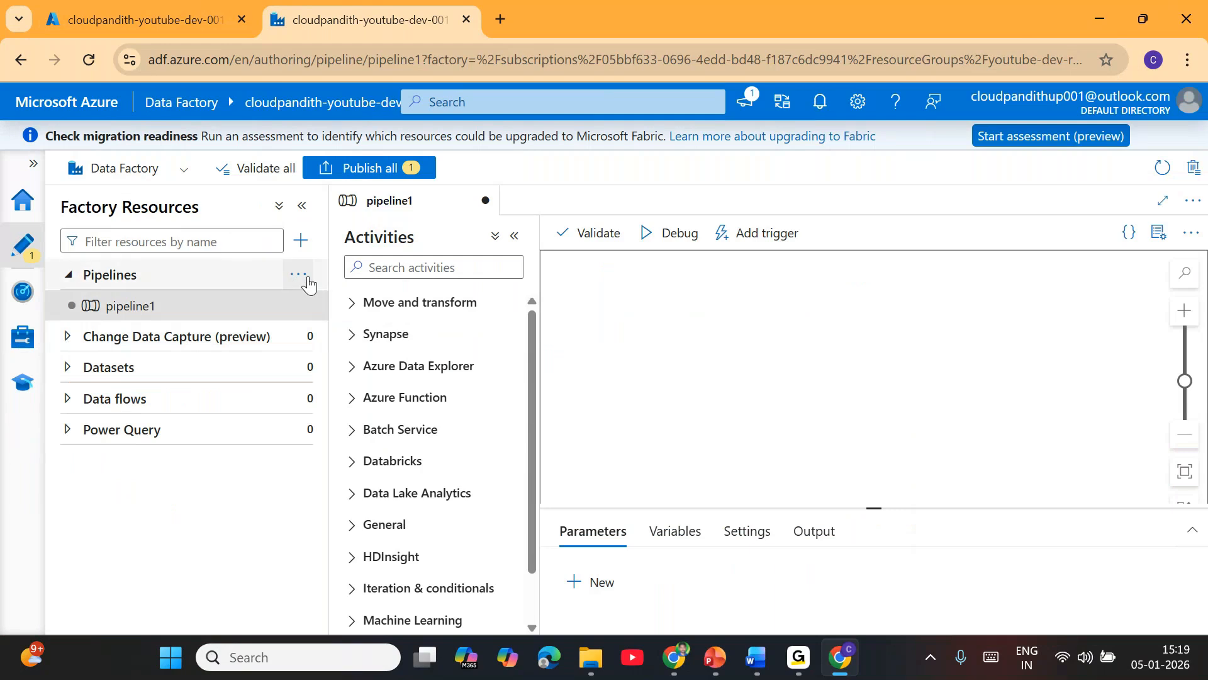
Step: Find the Wait activity with "wait", place it on the pipeline canvas and set its wait time to 10 seconds
click(416, 267)
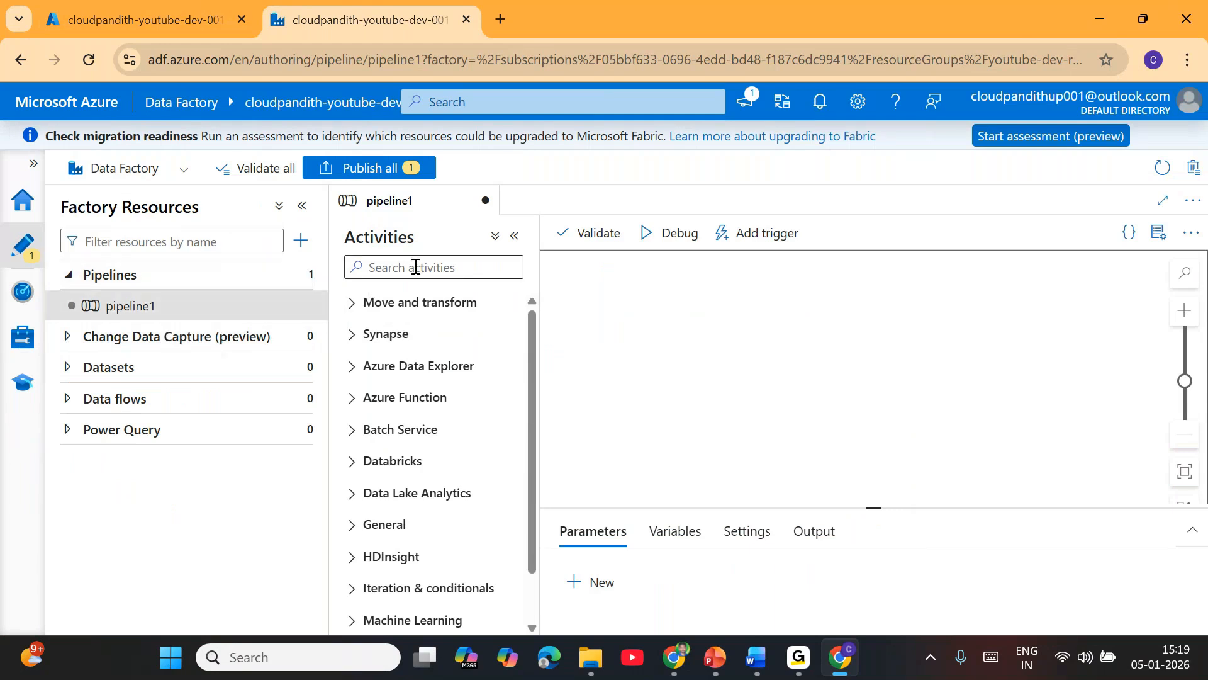
text(wait)
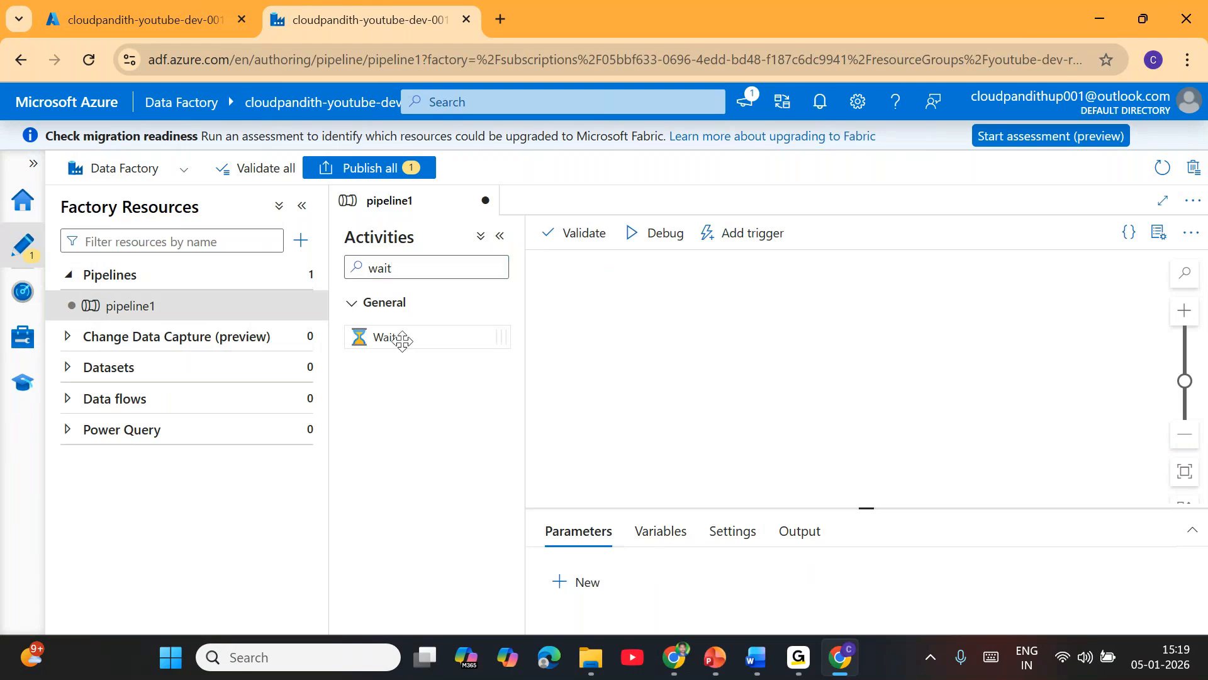
drag(397, 338, 829, 355)
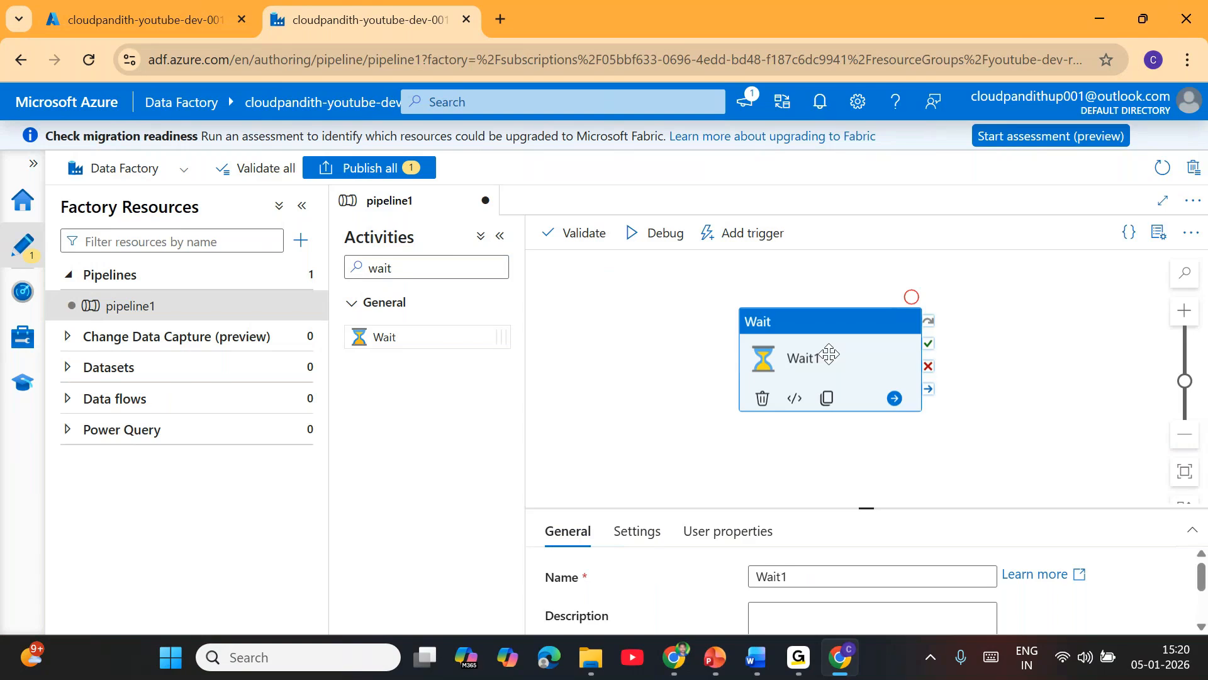
drag(839, 345, 764, 352)
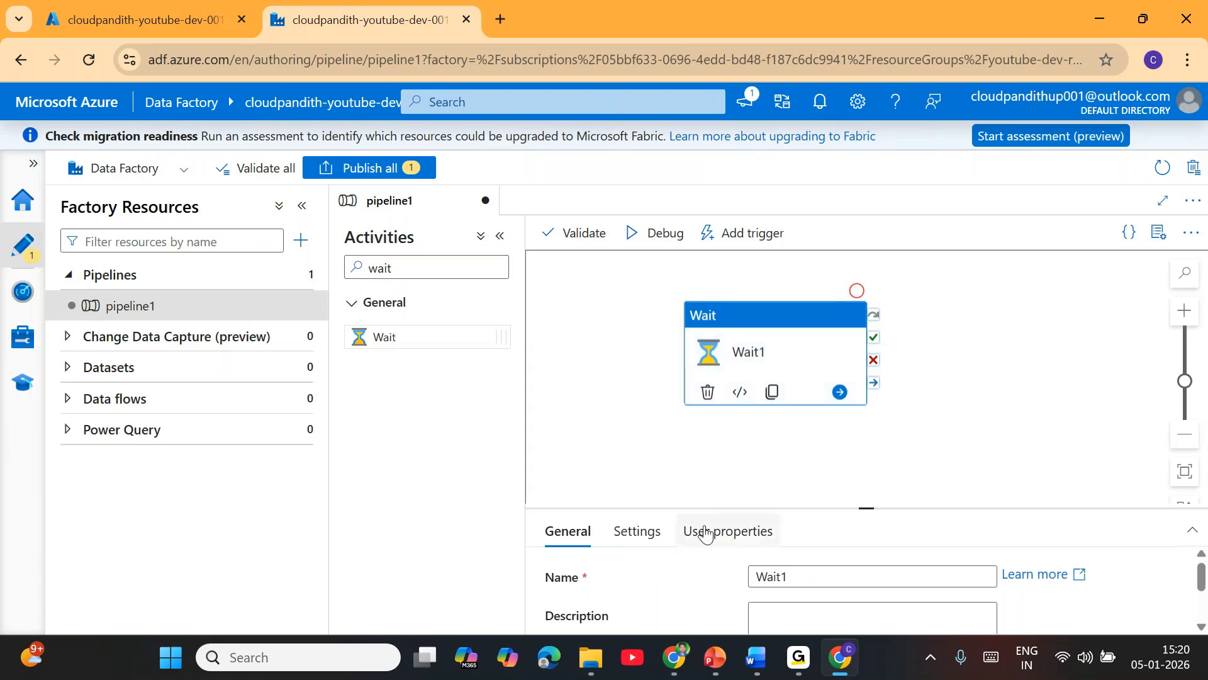
click(637, 531)
click(826, 579)
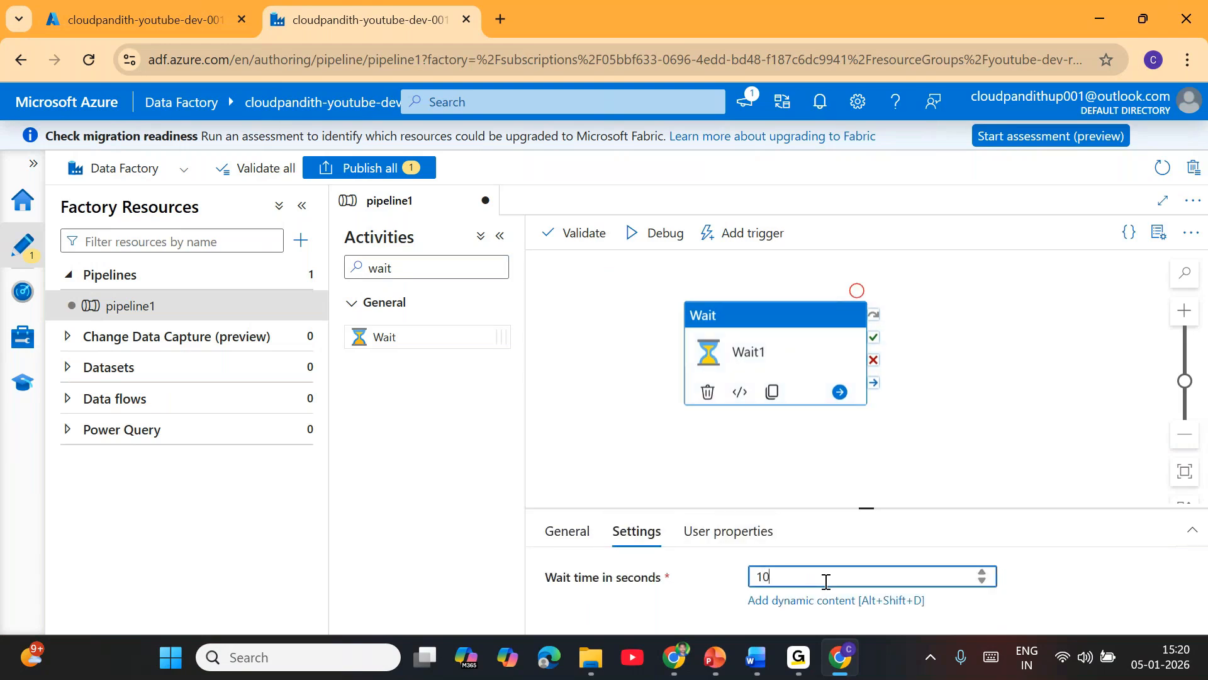
Step: Add a second Wait activity beside Wait1 on the canvas and connect Wait1's success output to it
text(0)
drag(446, 340, 1068, 351)
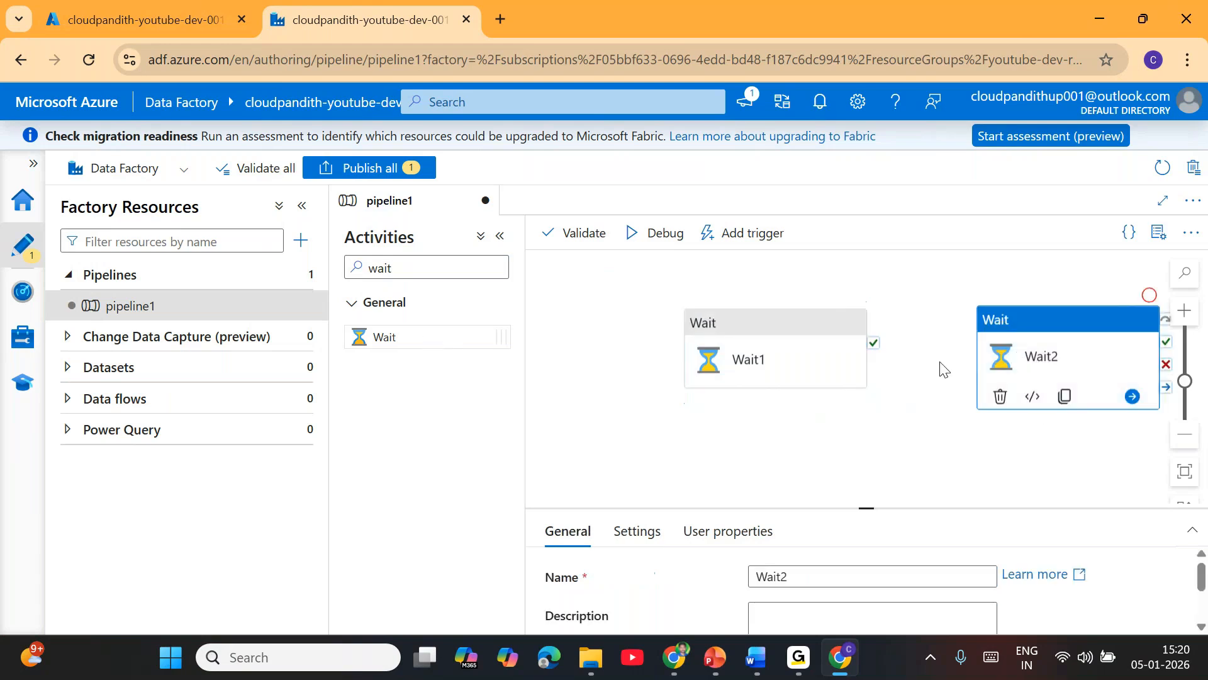
drag(873, 343, 1073, 363)
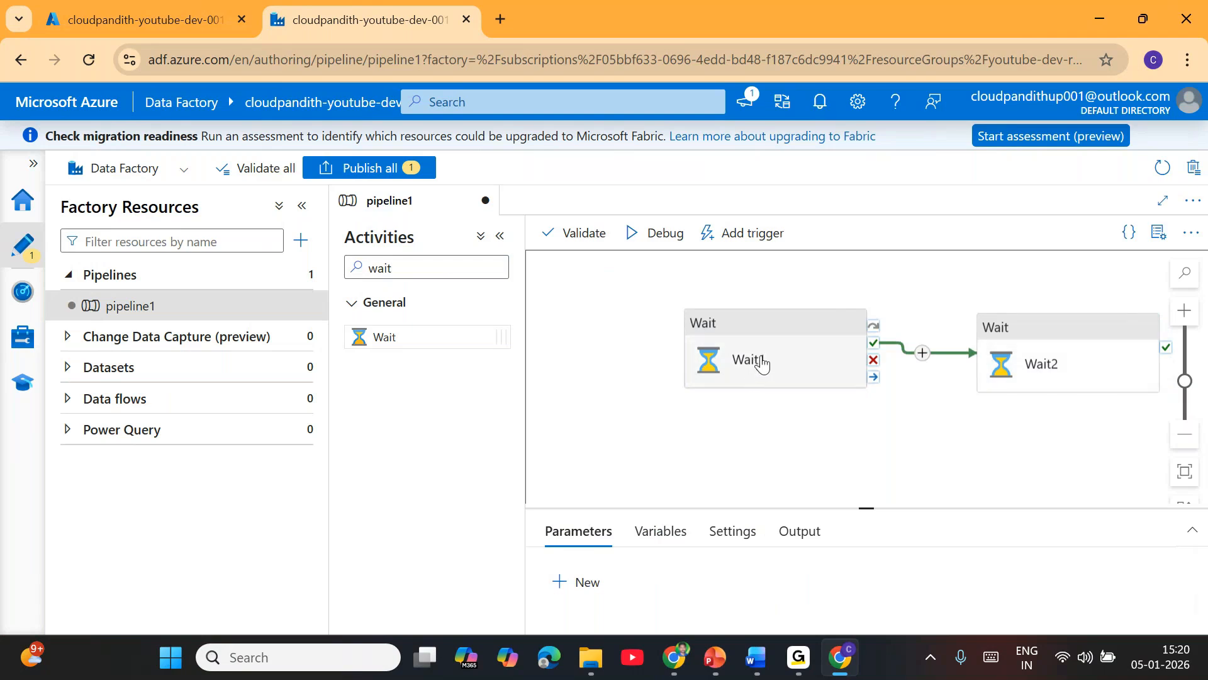
Step: Set Wait1's wait time to 5 seconds and open Wait2's wait time for editing
click(1059, 361)
click(620, 537)
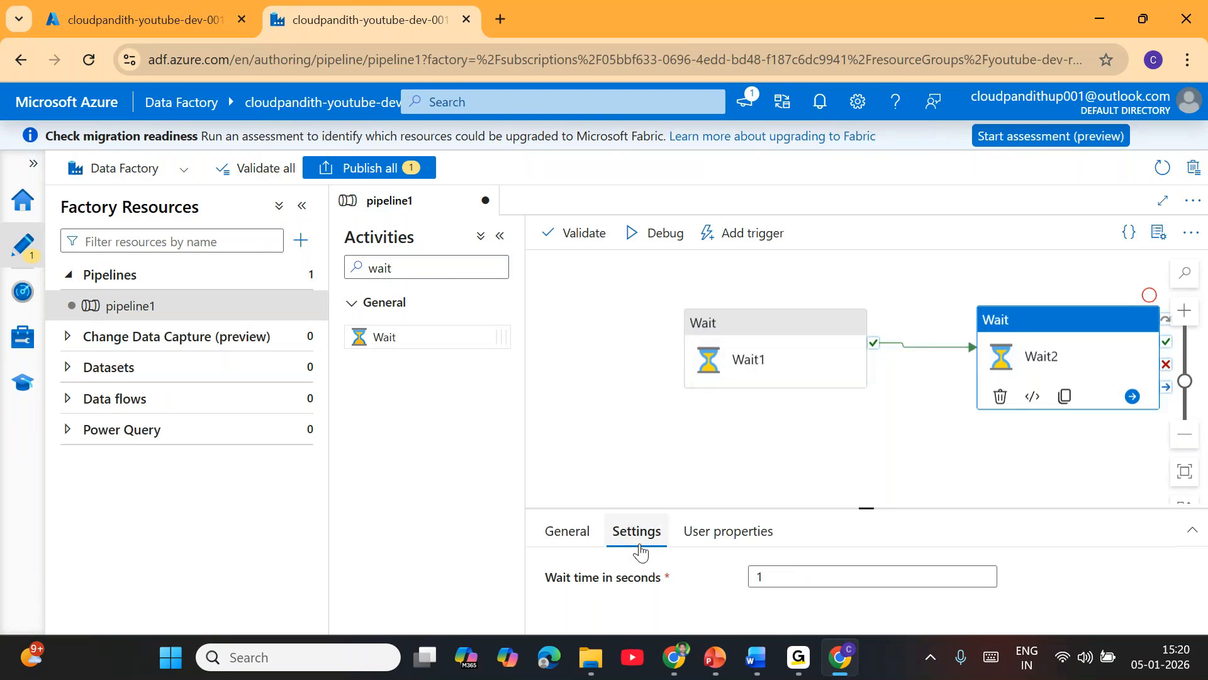
click(802, 580)
click(793, 376)
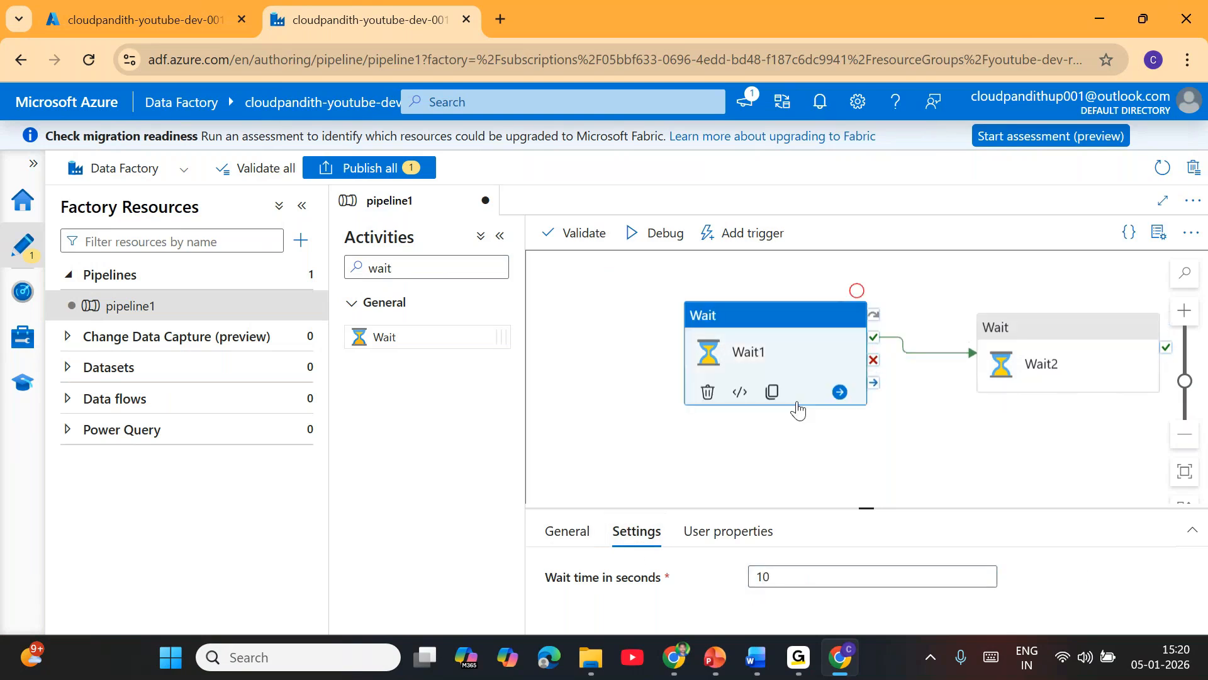
click(795, 578)
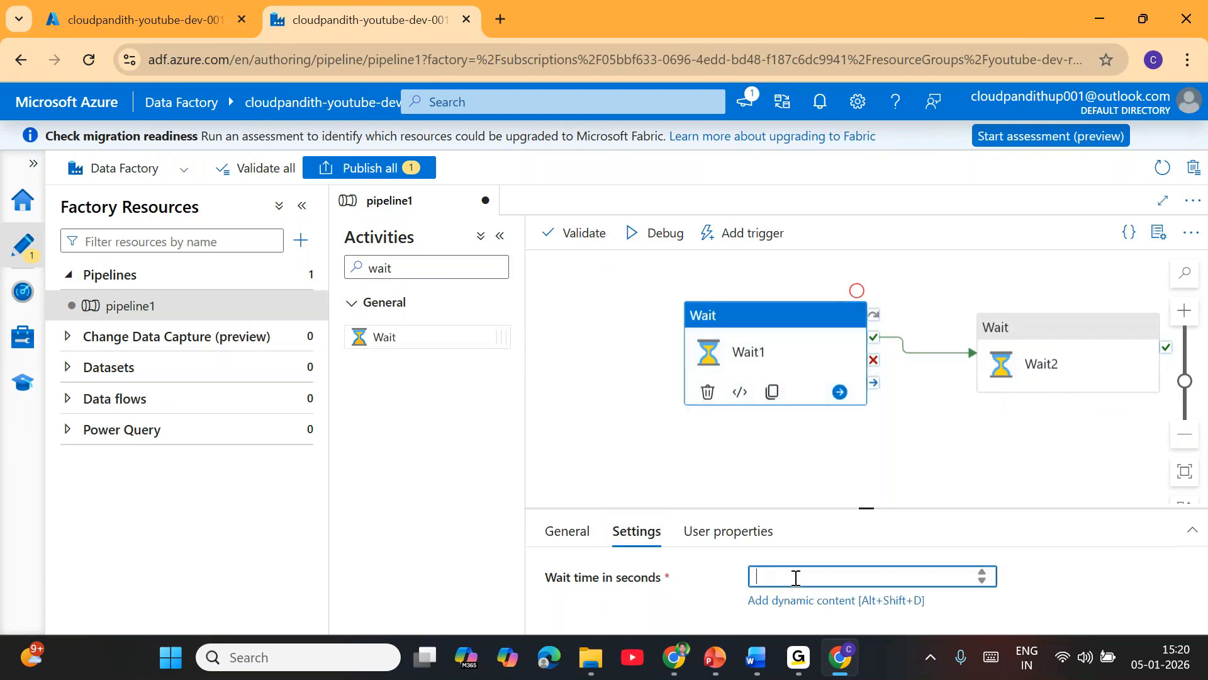
text(5)
click(1093, 367)
click(803, 583)
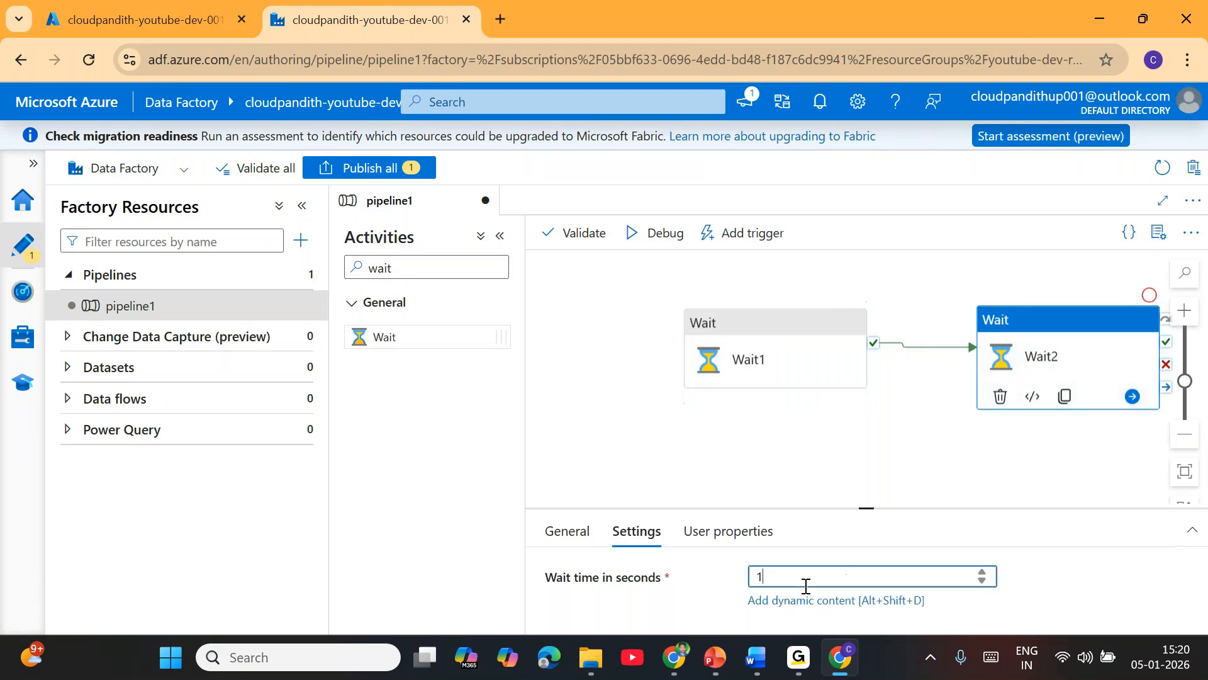
click(760, 463)
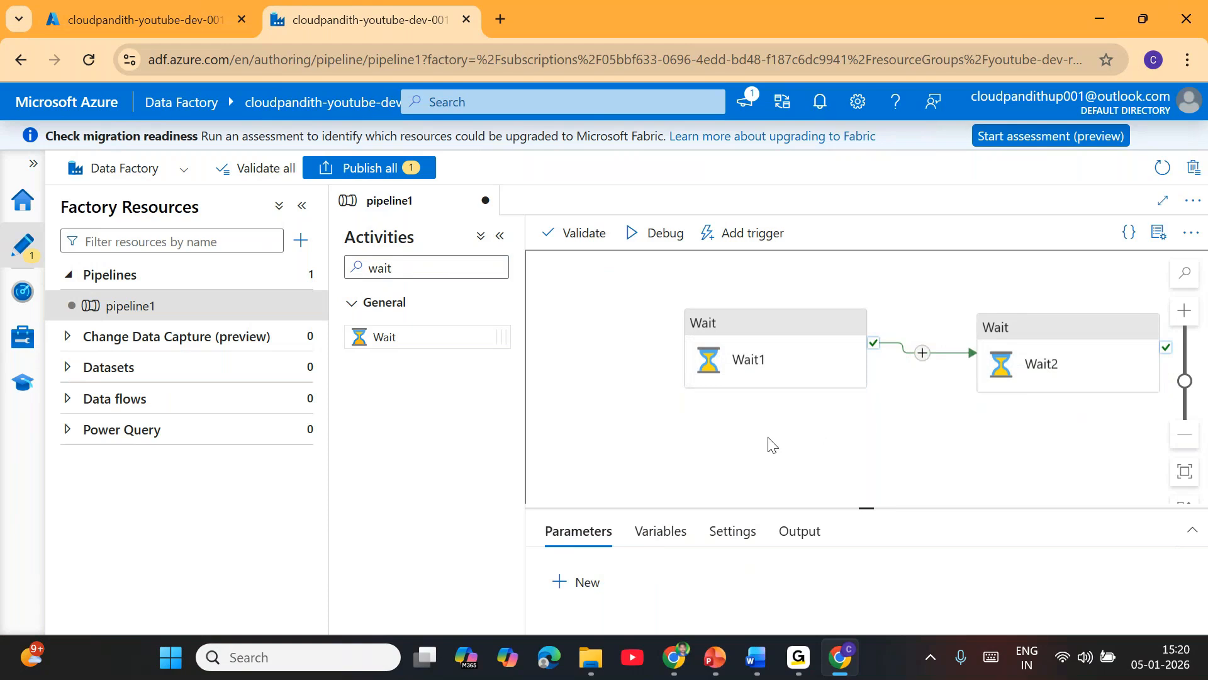
Step: Publish the pending pipeline1 changes and trigger an immediate run of the pipeline
click(368, 167)
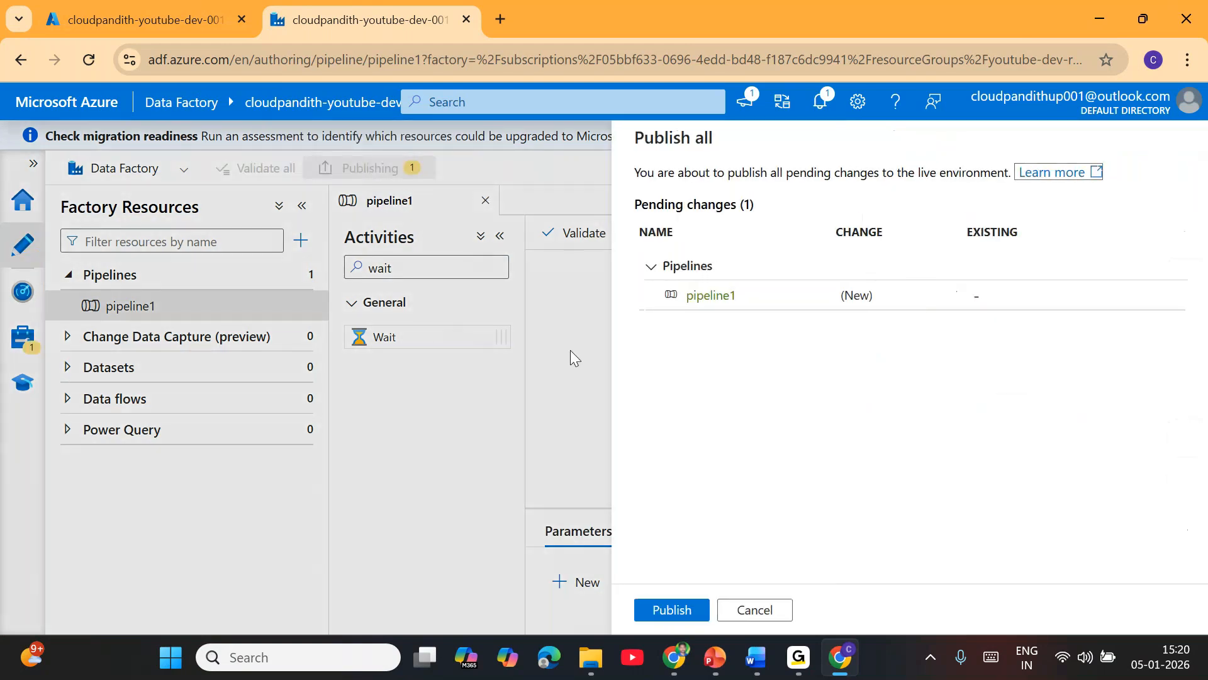
click(676, 611)
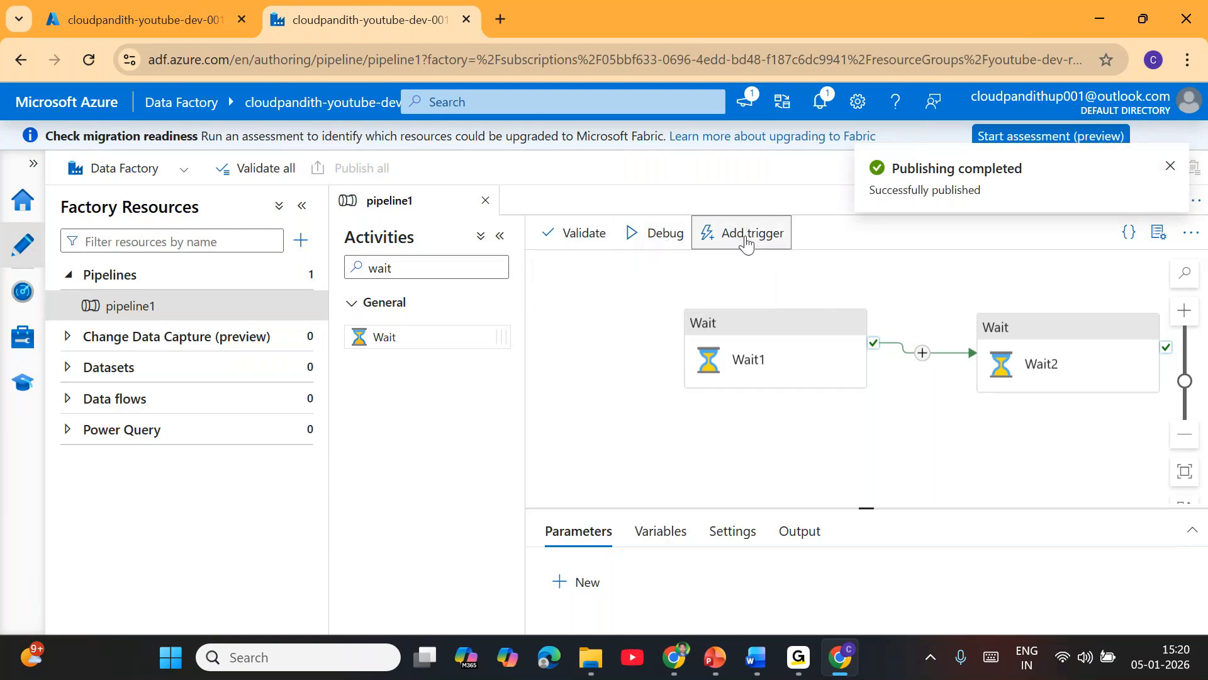
click(747, 242)
click(753, 263)
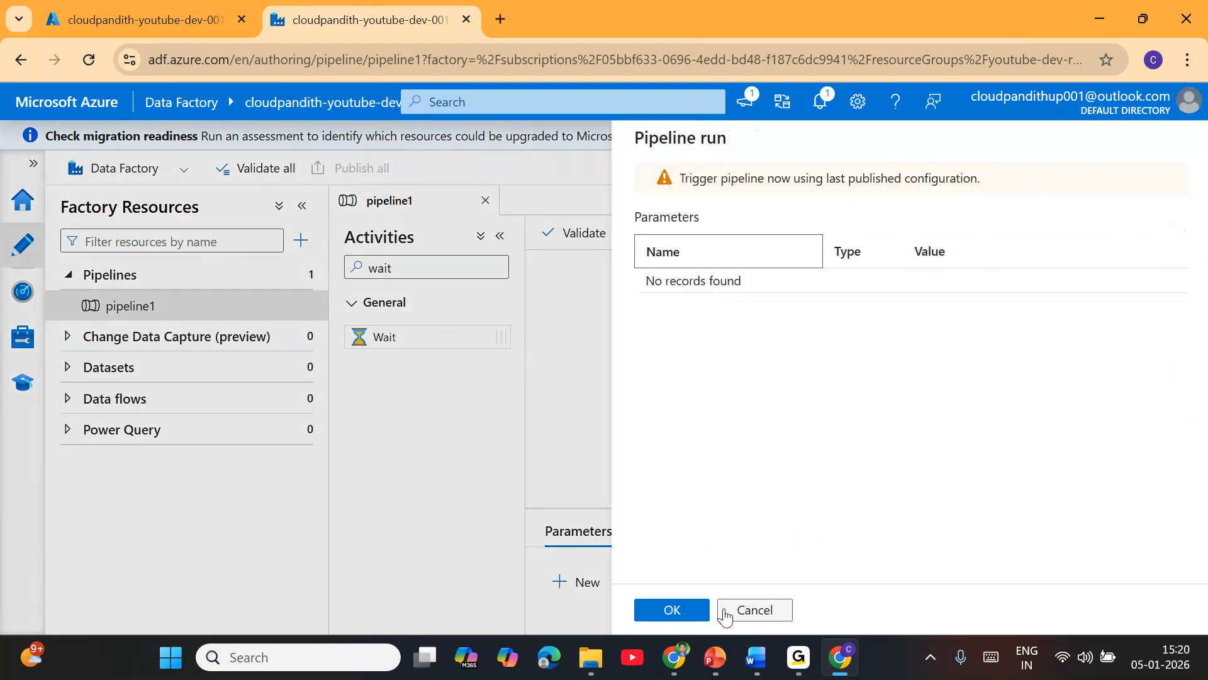
click(695, 614)
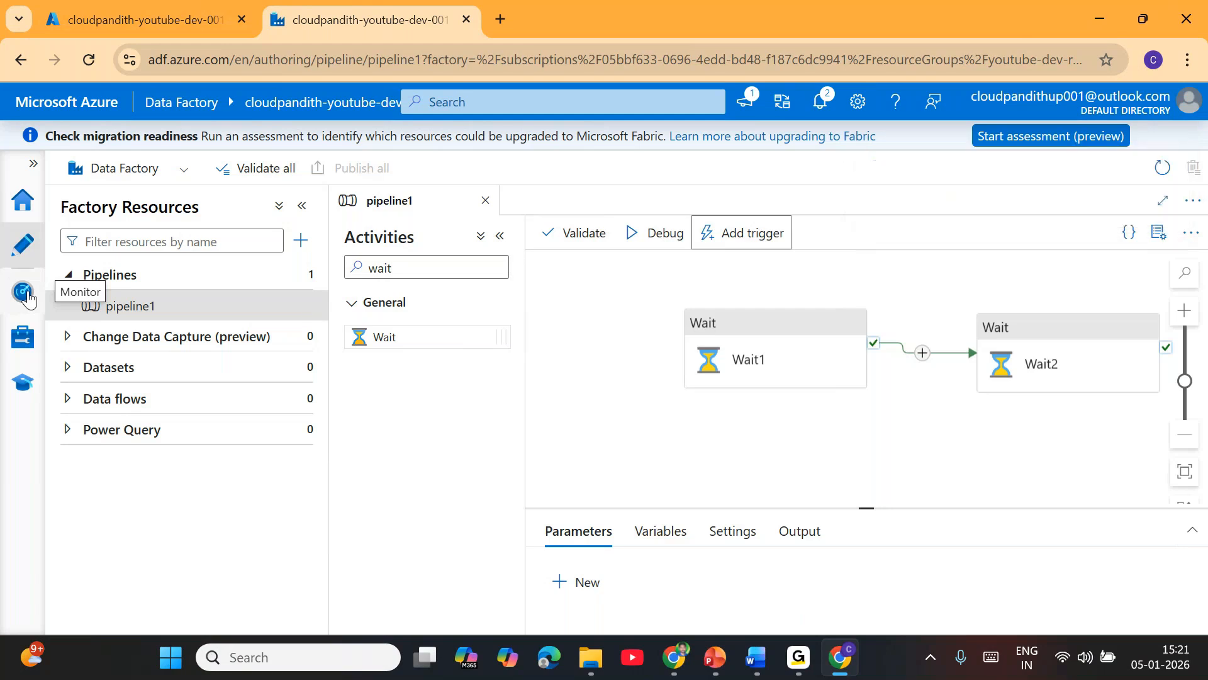
Step: Monitor the triggered pipeline1 run, refreshing its status until it finishes, and open the run's activity details
click(27, 297)
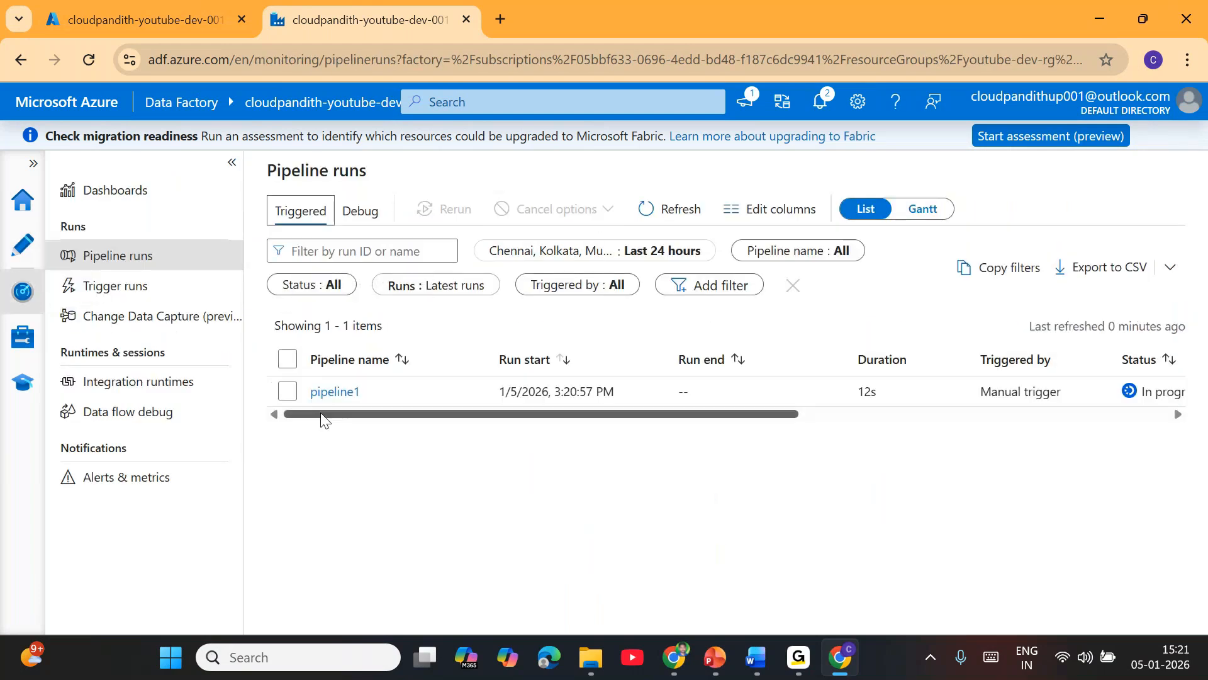
drag(599, 416, 714, 416)
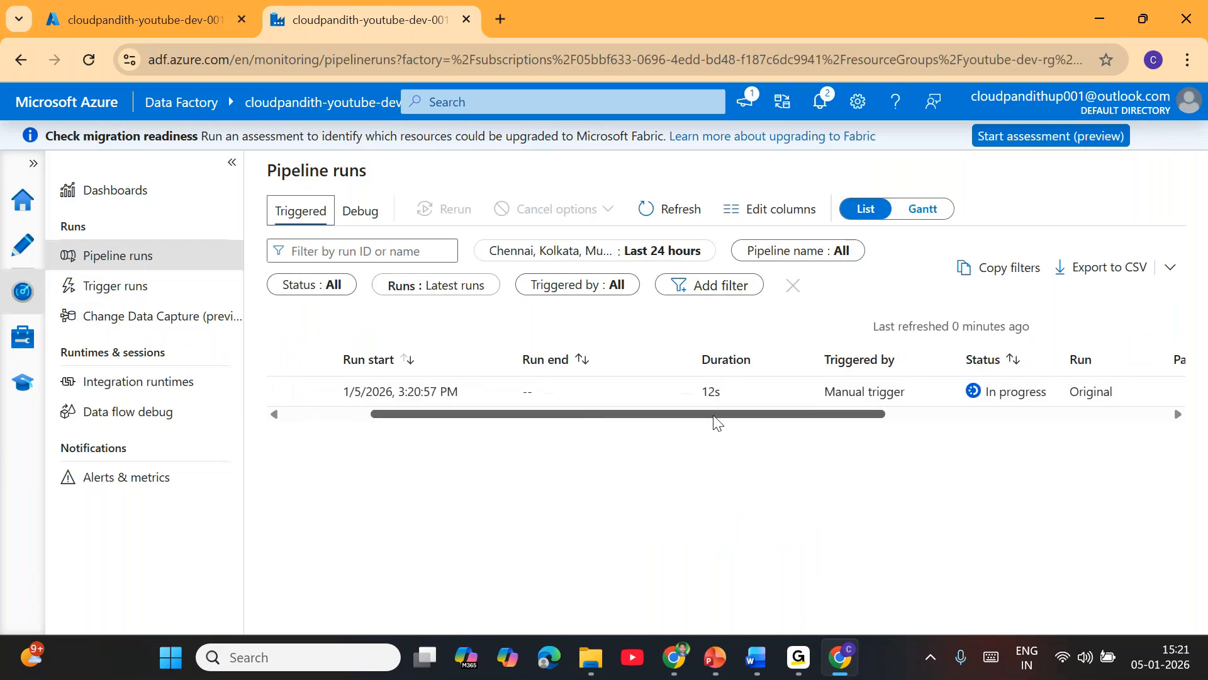
click(694, 220)
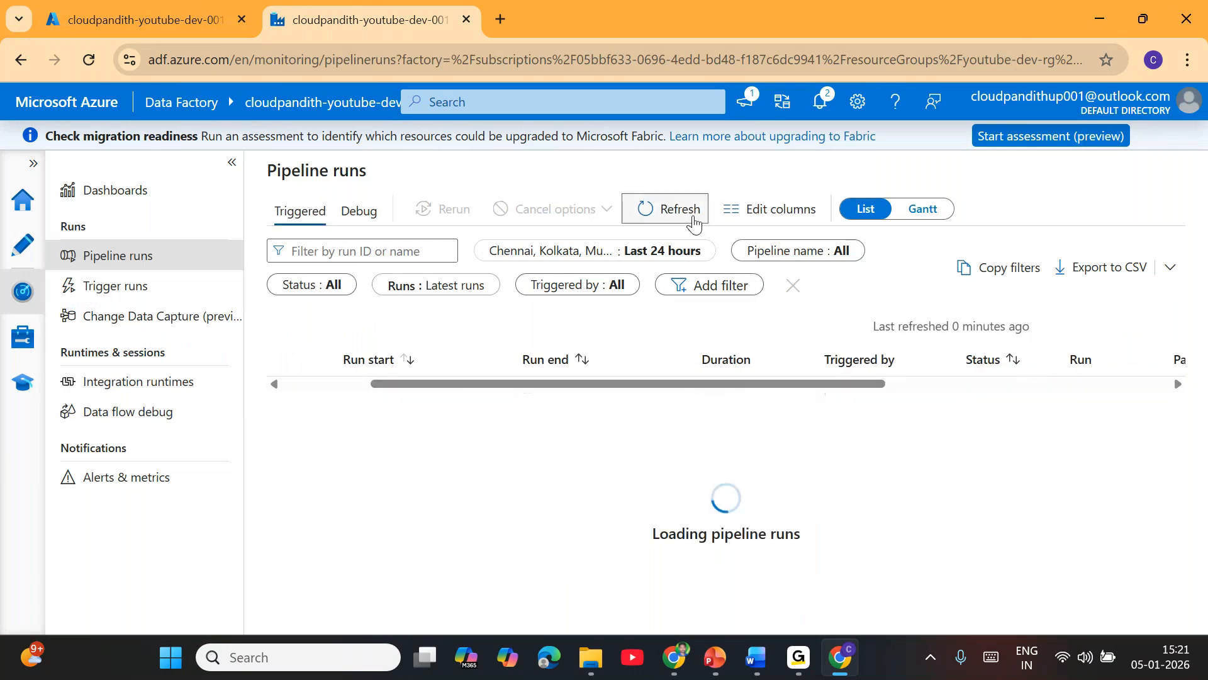
click(695, 220)
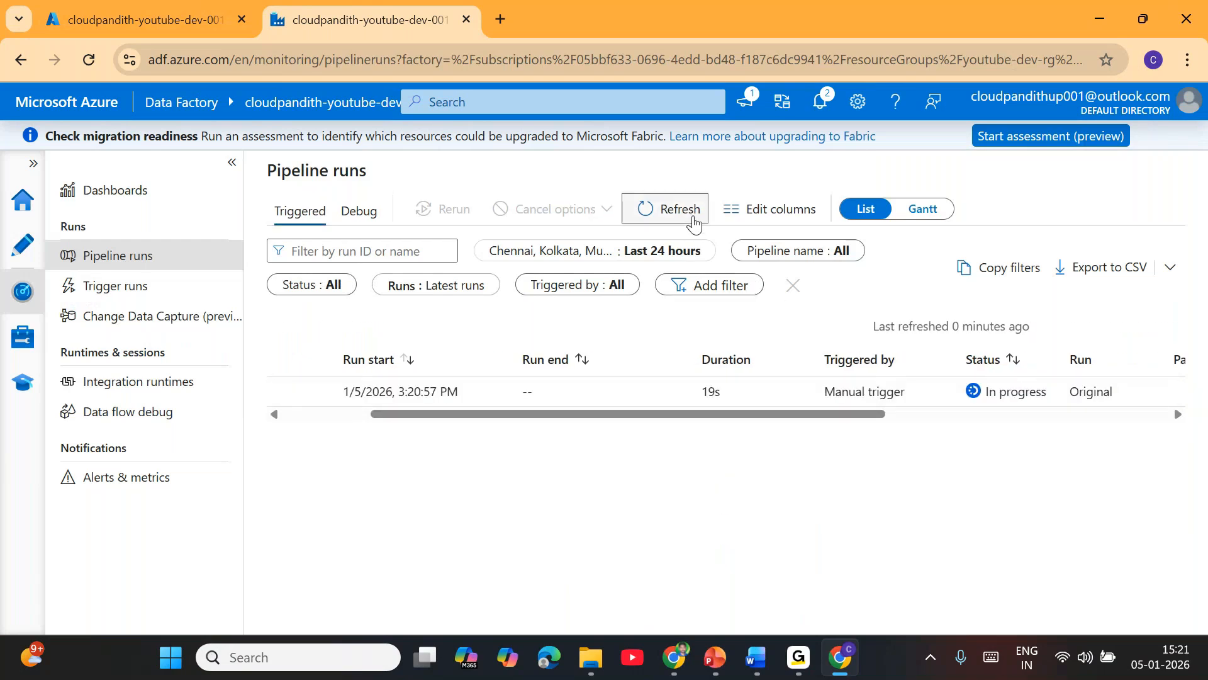
click(694, 220)
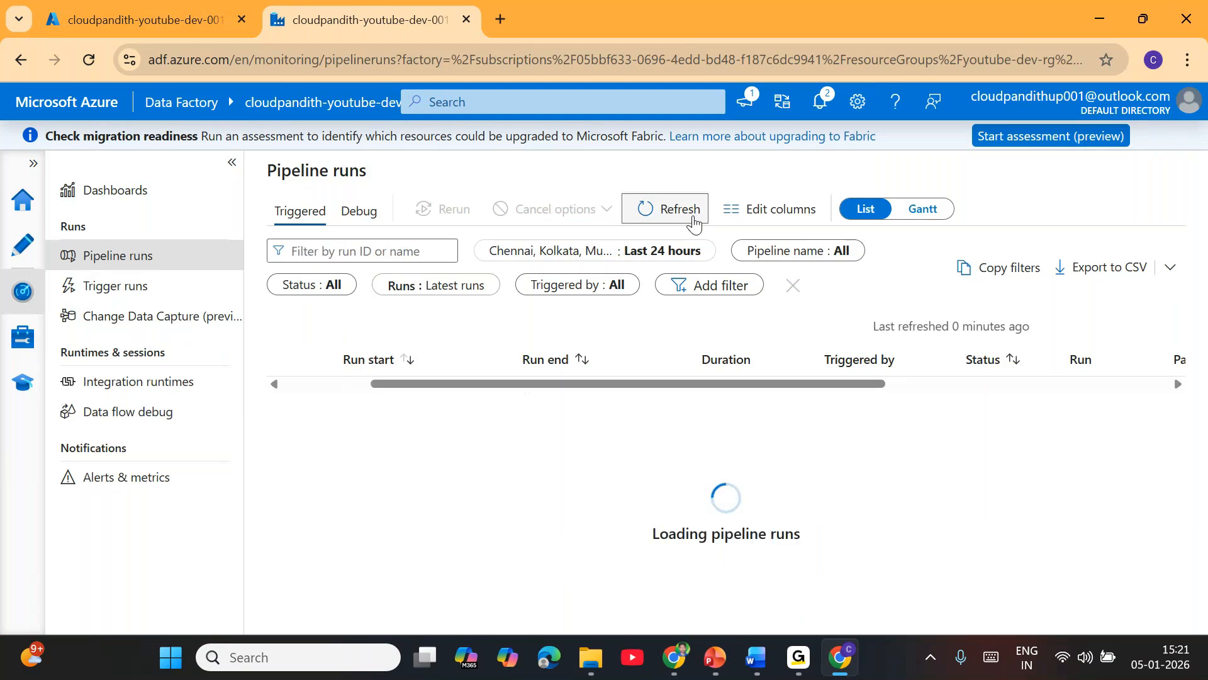
click(694, 220)
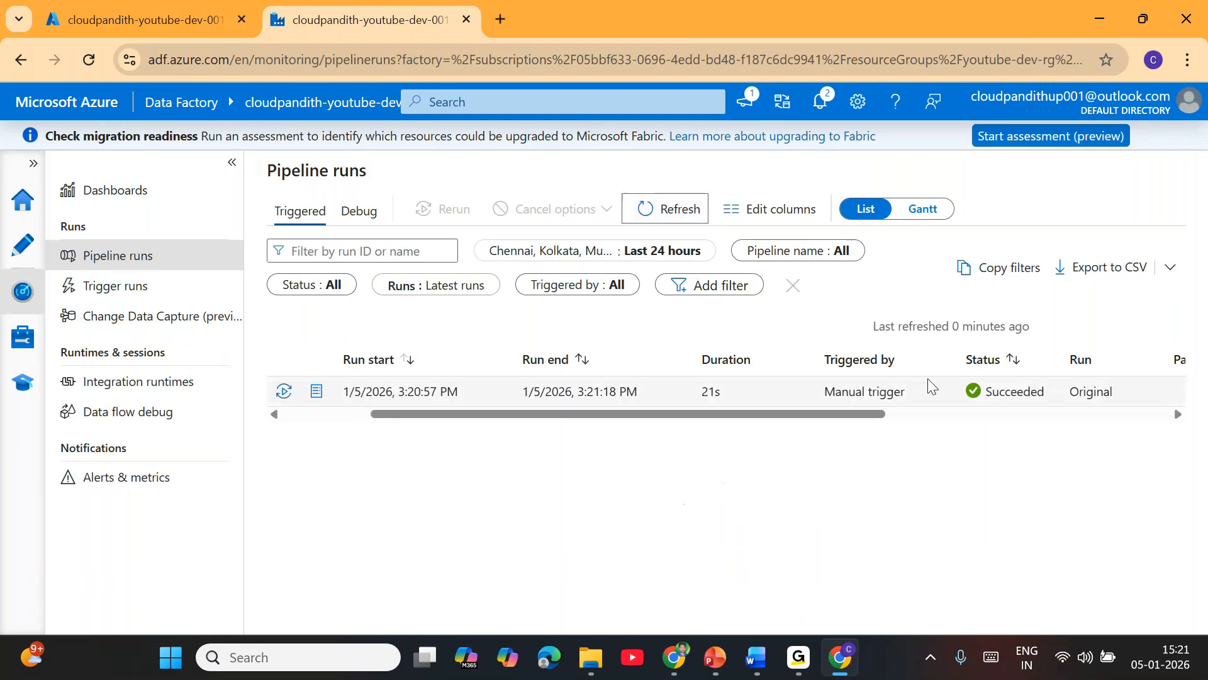
drag(728, 414, 514, 409)
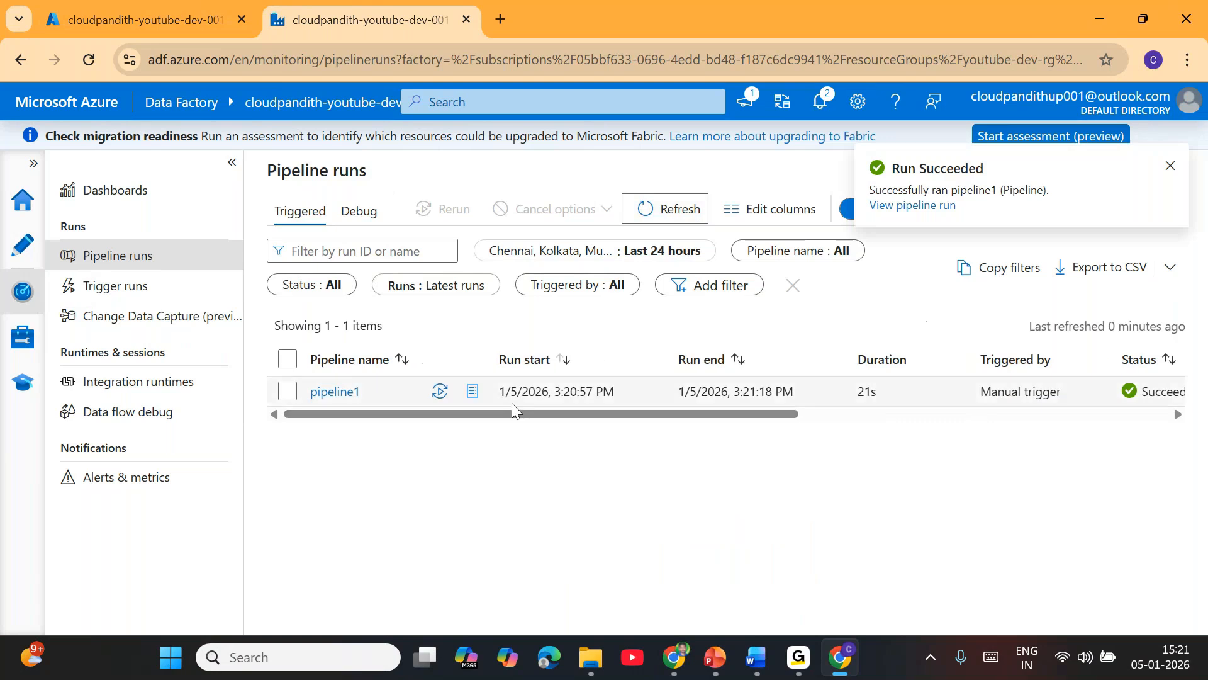
click(346, 403)
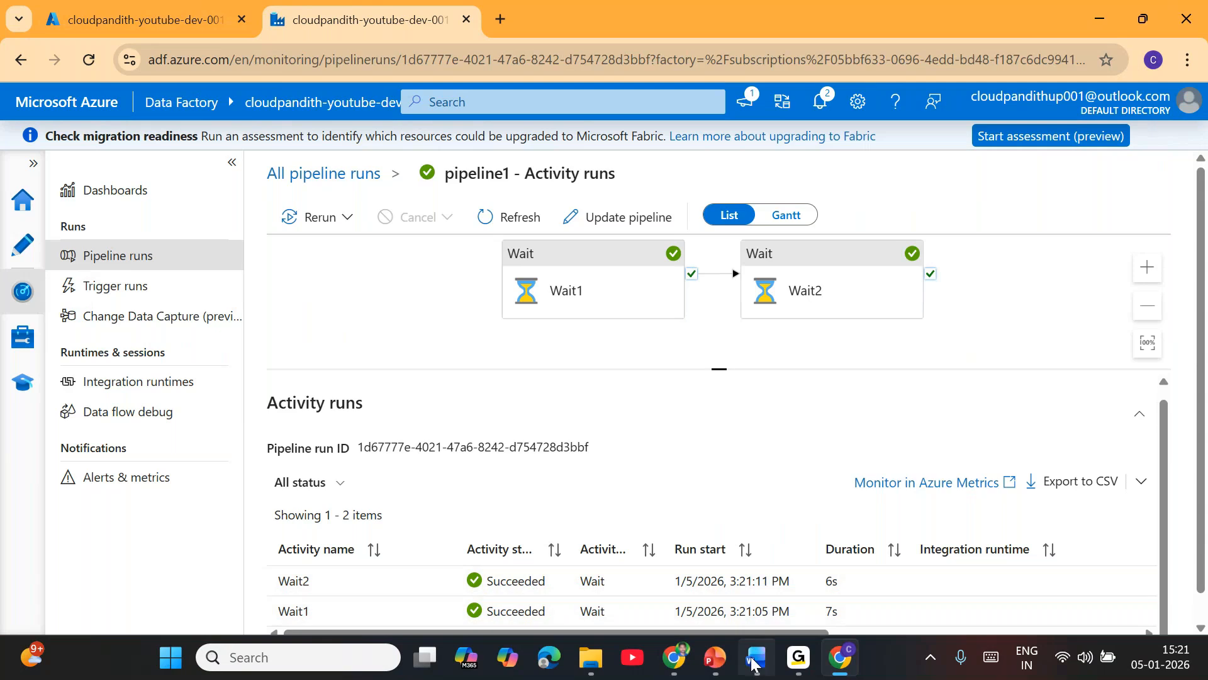
Step: Switch to the ADF_Session3_MCQs document in Word and read through the assessment instructions
mouse_move(756, 670)
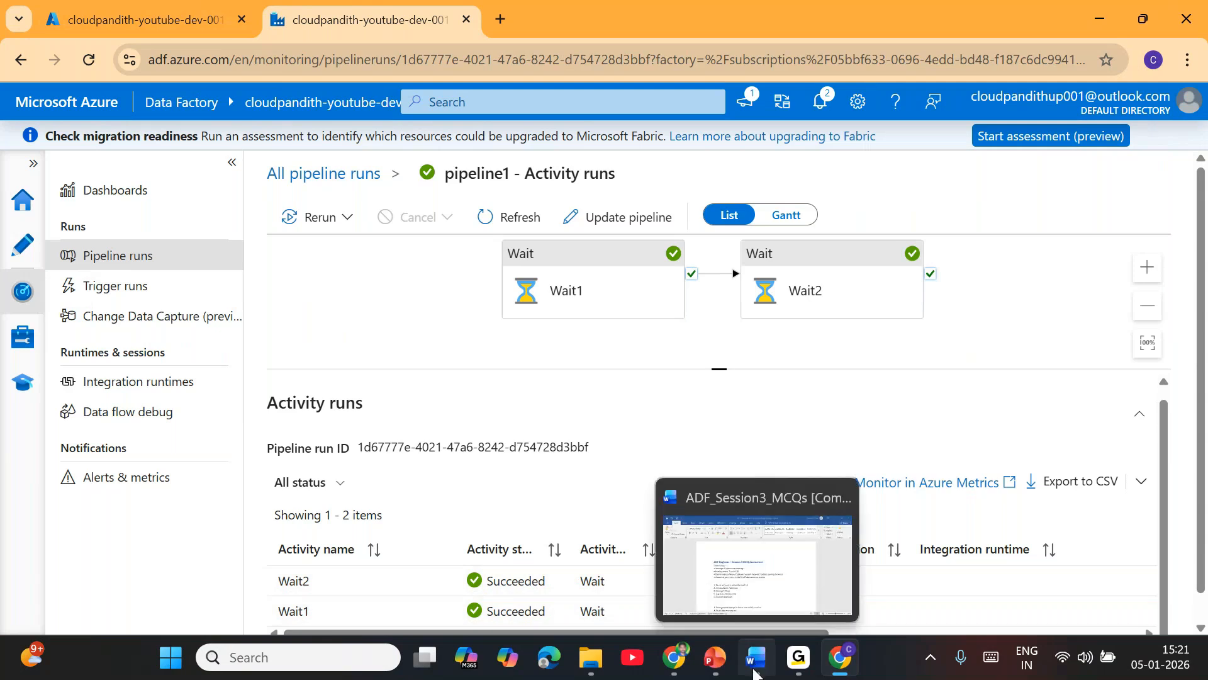
click(750, 576)
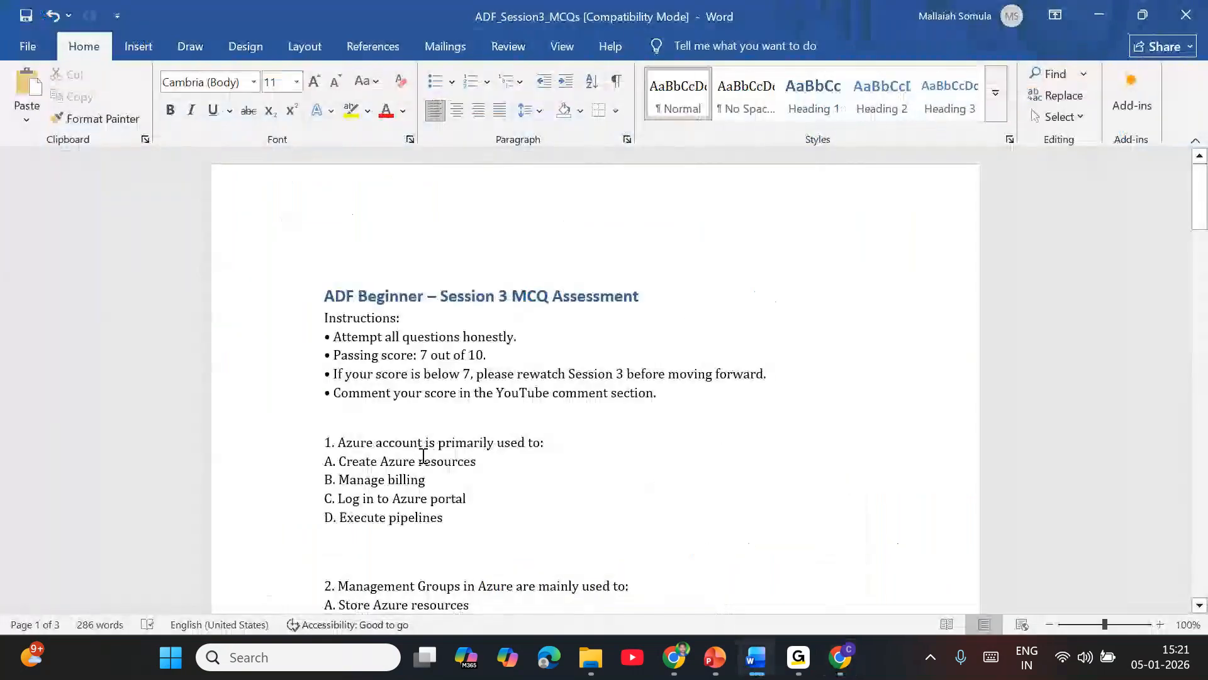
scroll(577, 518, down, 2)
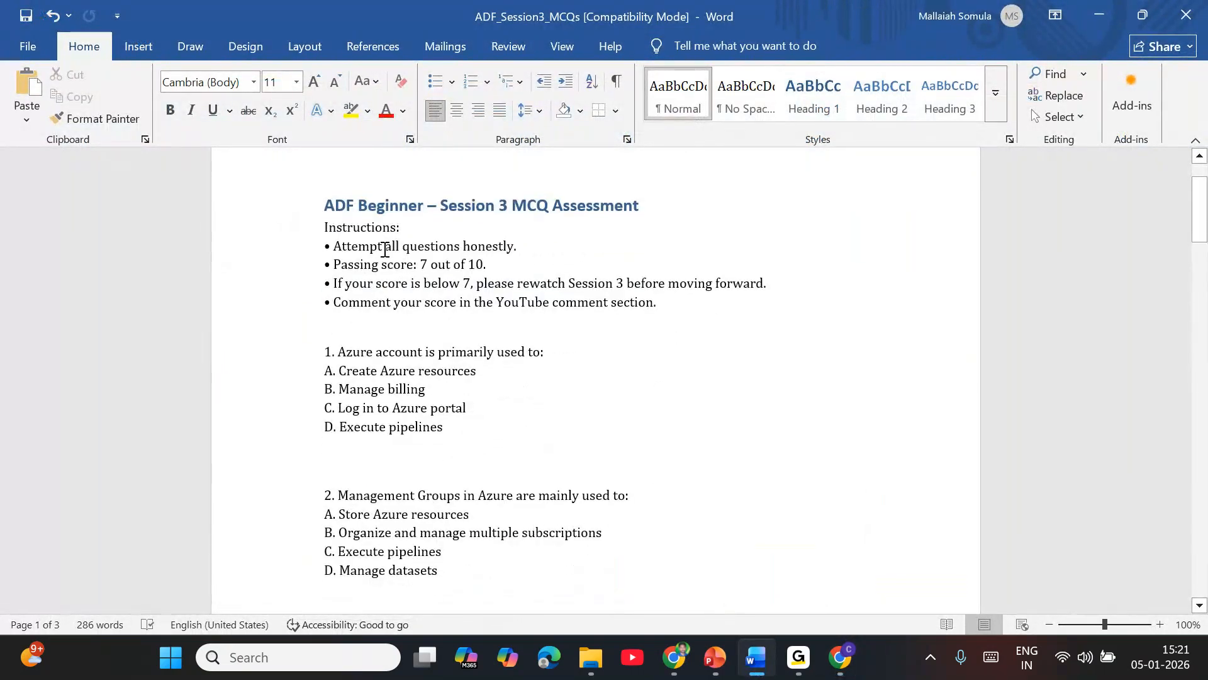
drag(385, 250, 499, 241)
drag(381, 265, 769, 284)
click(507, 350)
click(642, 356)
drag(400, 307, 657, 303)
click(557, 441)
Step: Read through the assessment's multiple-choice questions from question 1 to question 10
scroll(388, 361, down, 1)
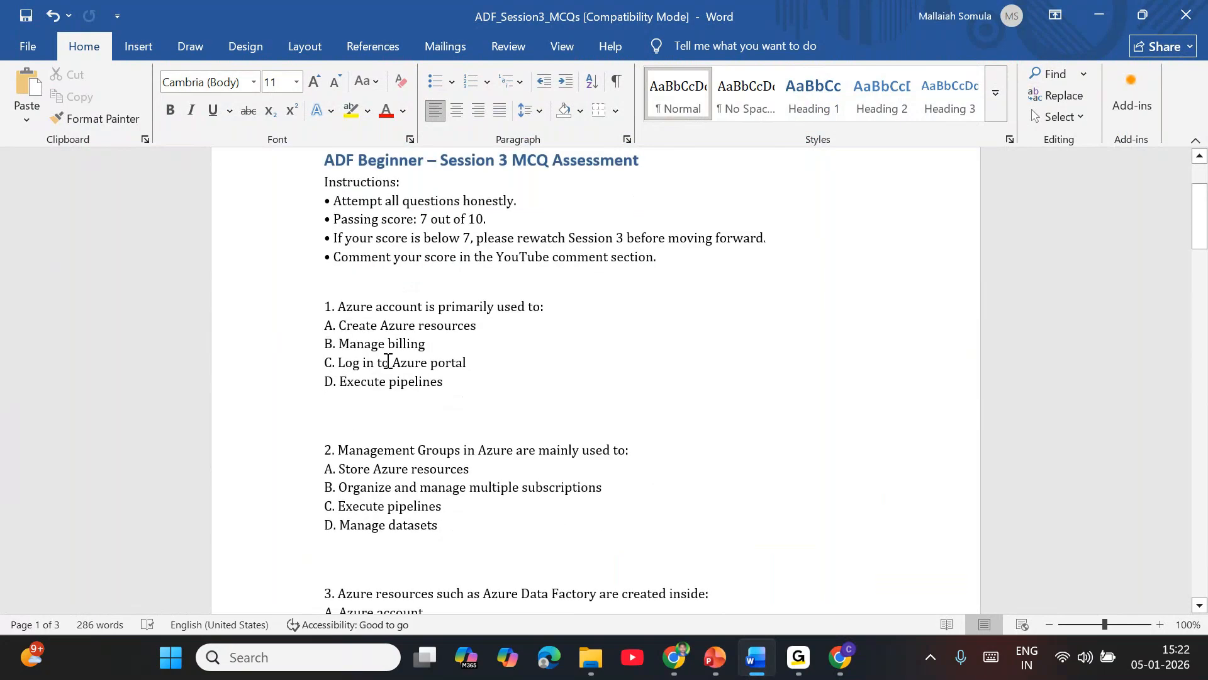
drag(345, 303, 472, 394)
click(471, 415)
scroll(432, 415, down, 6)
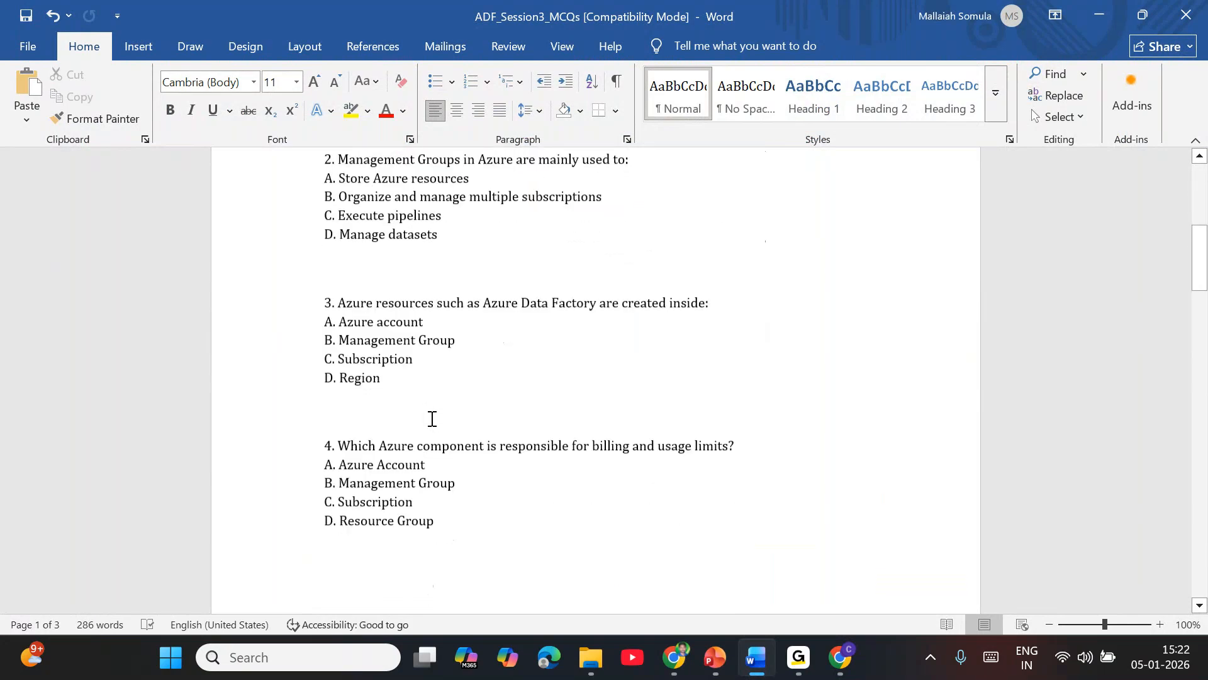
scroll(432, 418, down, 8)
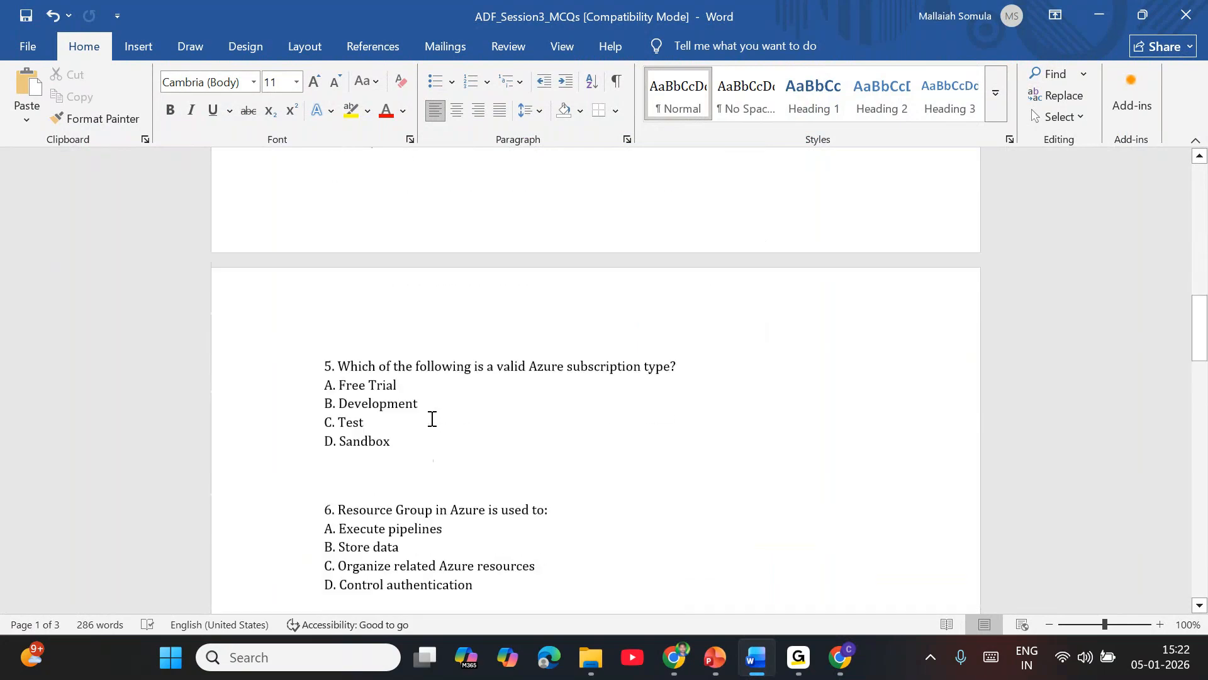
scroll(431, 419, down, 7)
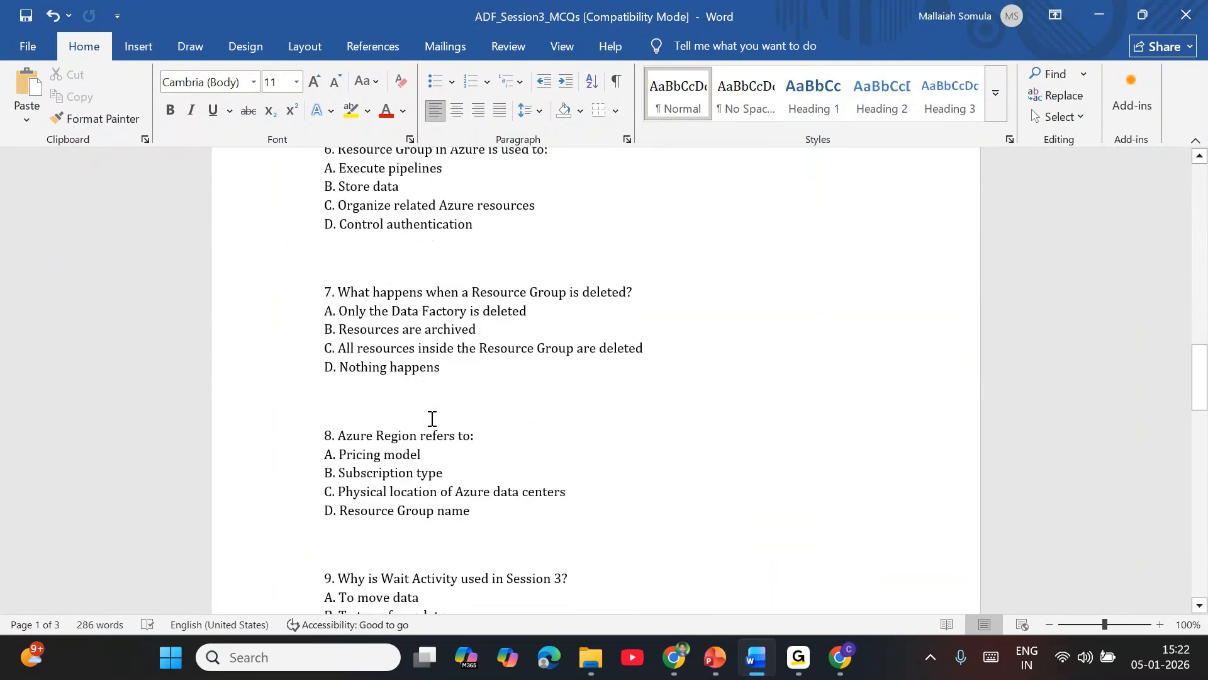
scroll(432, 418, down, 5)
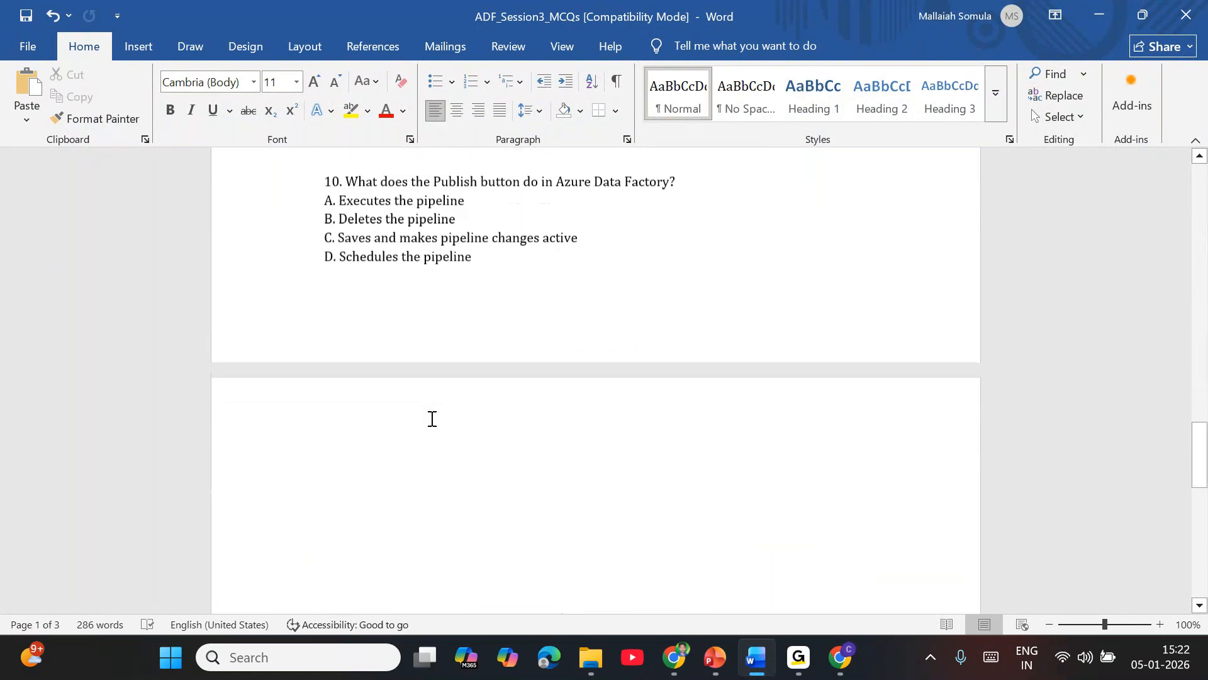
scroll(432, 419, up, 2)
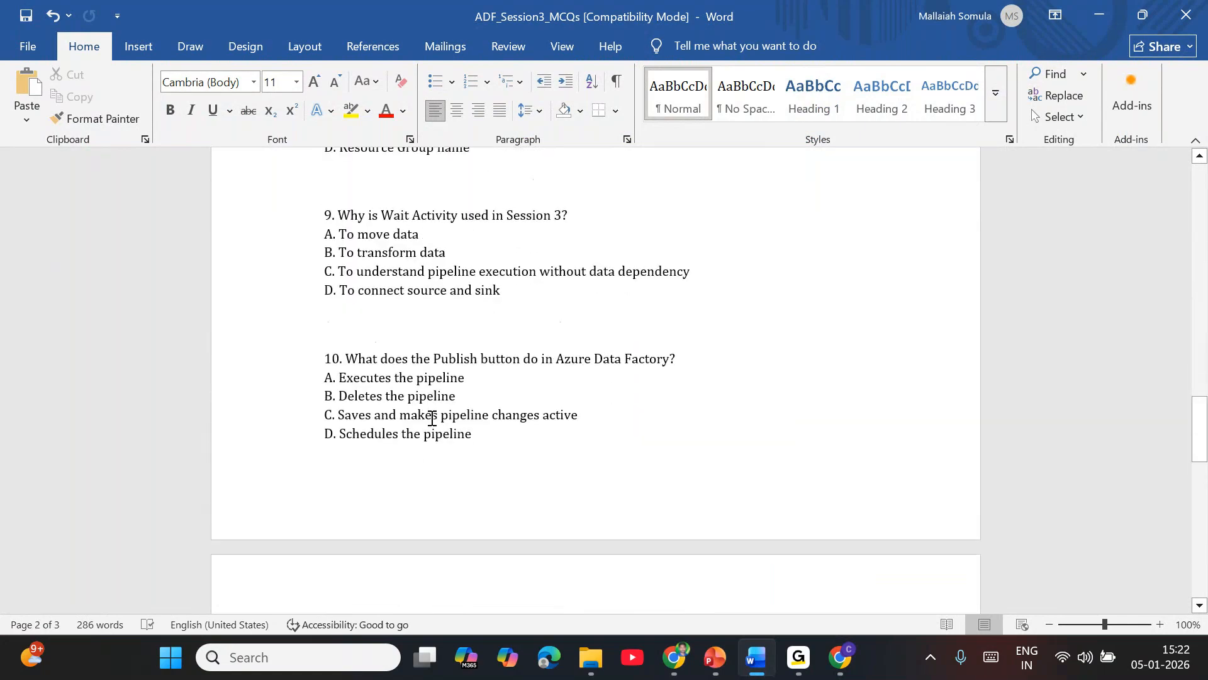
click(373, 152)
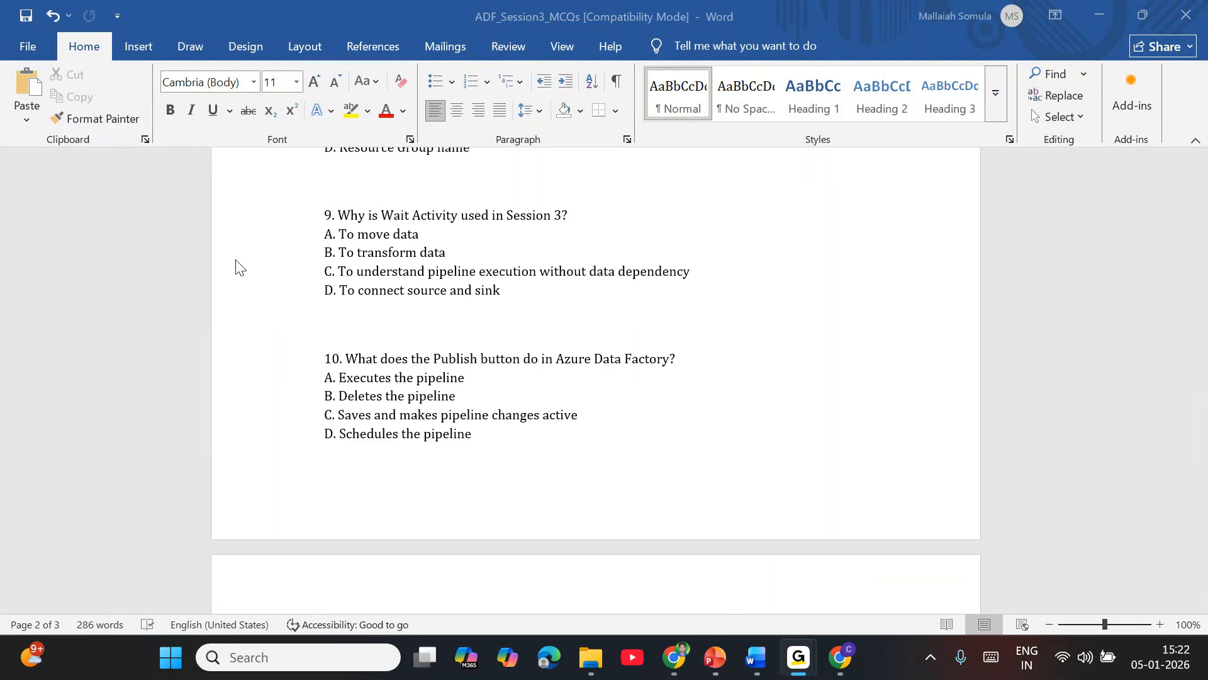